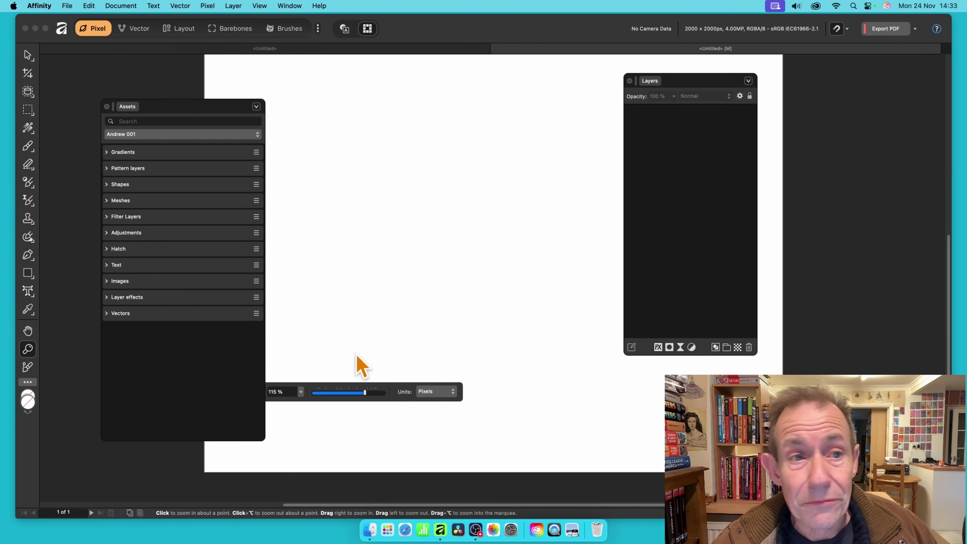
# Reposition the floating Assets panel closer to the canvas and expand its Gradients subcategory.
pyautogui.click(293, 6)
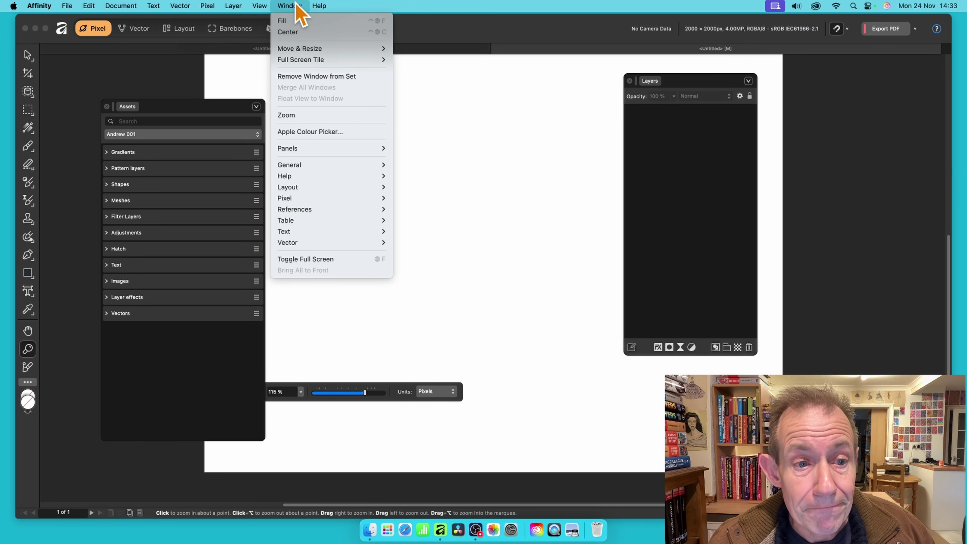
pyautogui.moveTo(323, 165)
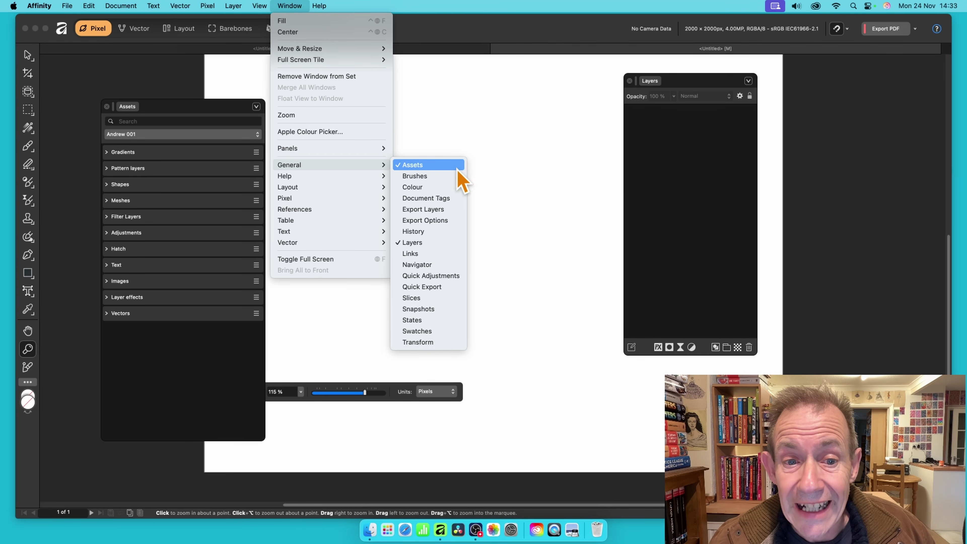
pyautogui.click(643, 226)
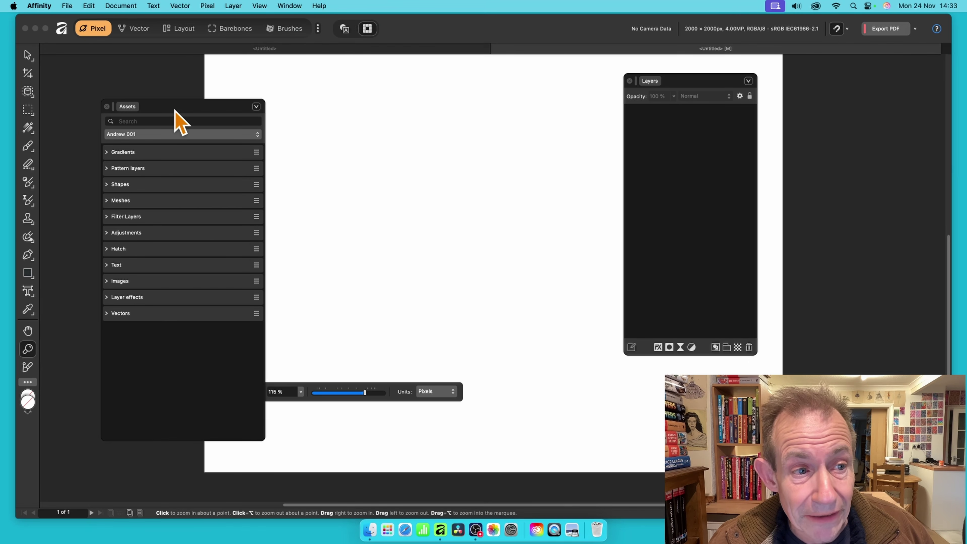
pyautogui.moveTo(175, 110); pyautogui.dragTo(213, 84)
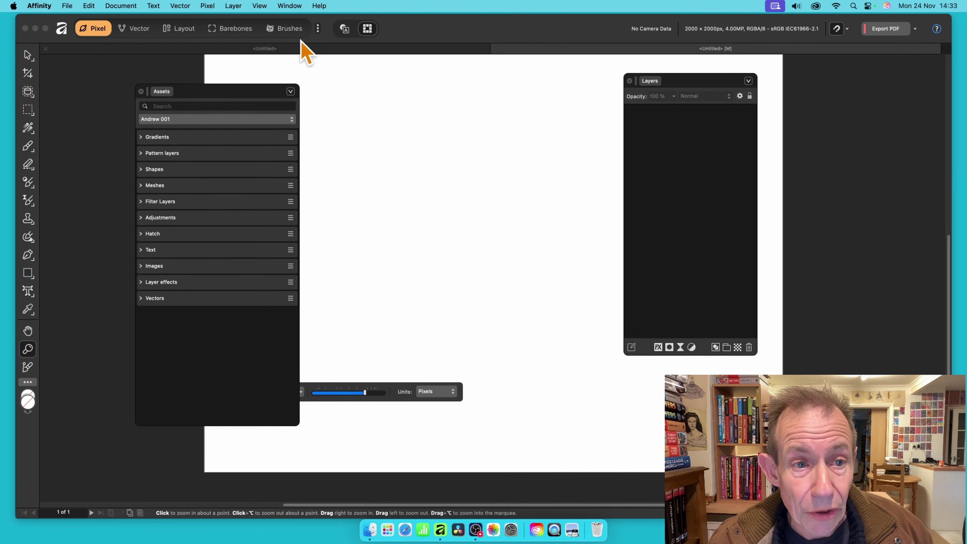
pyautogui.click(291, 92)
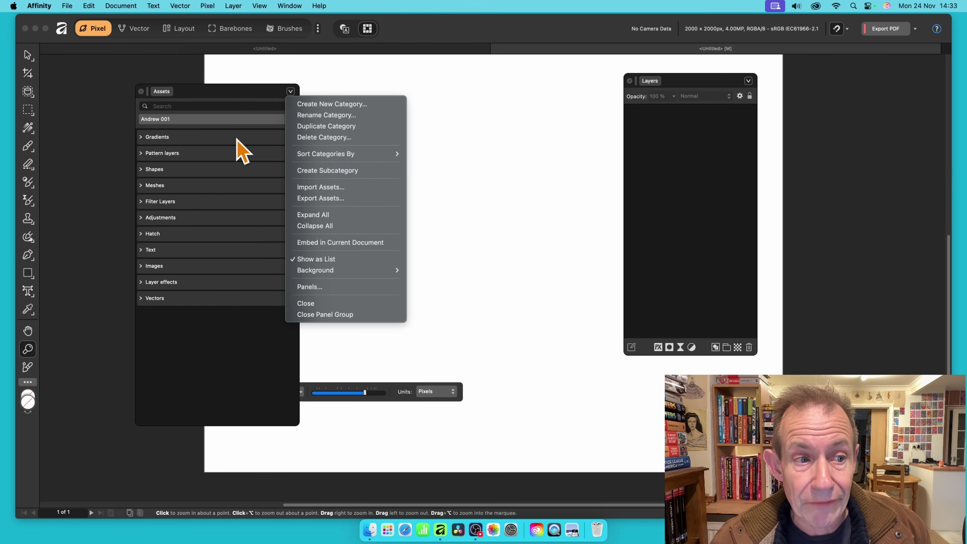
pyautogui.click(268, 95)
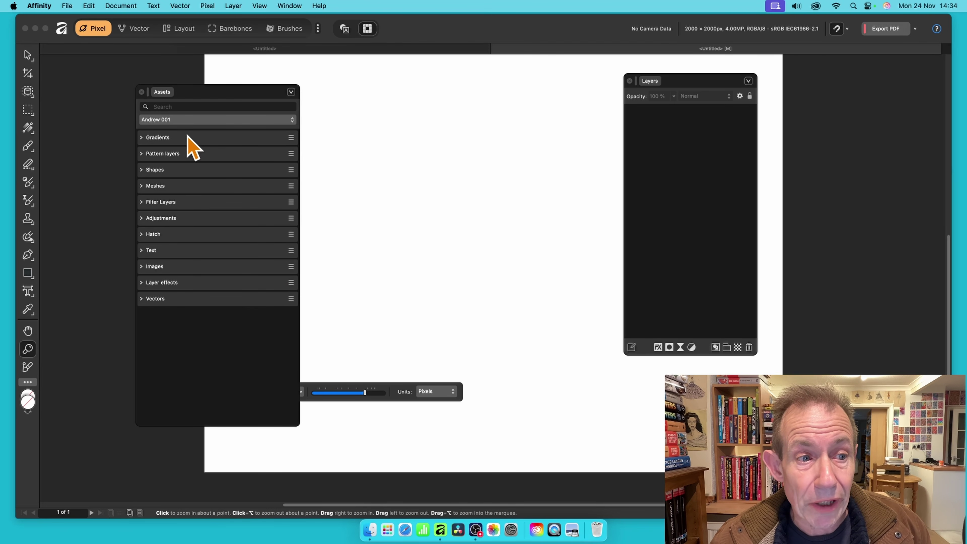
pyautogui.click(141, 137)
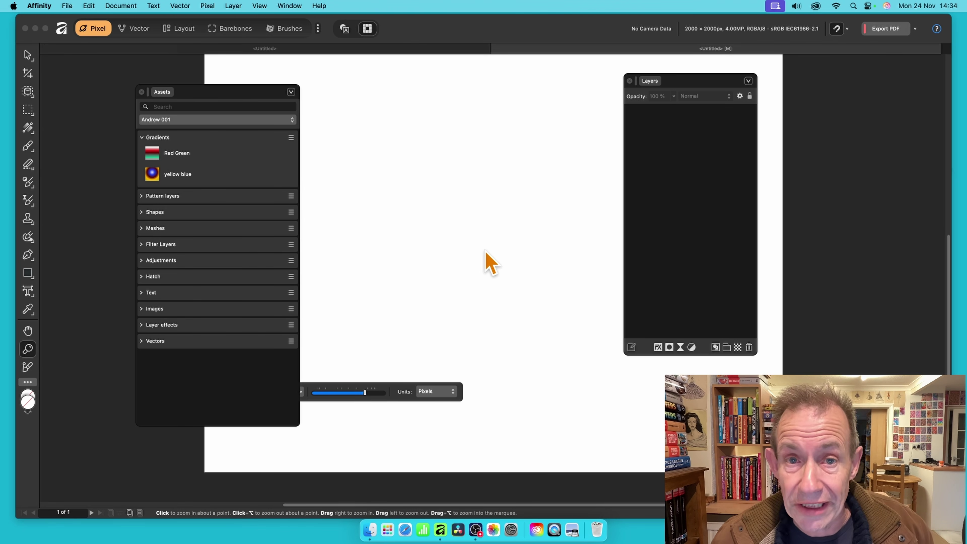
# Switch to the Default asset category and look at the contents of its Assets subcategory.
pyautogui.click(207, 121)
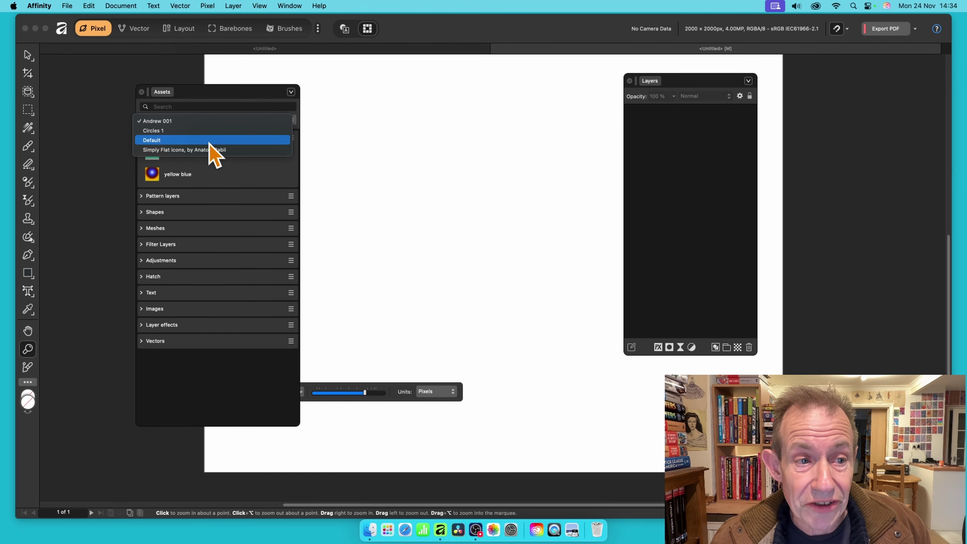
pyautogui.click(209, 141)
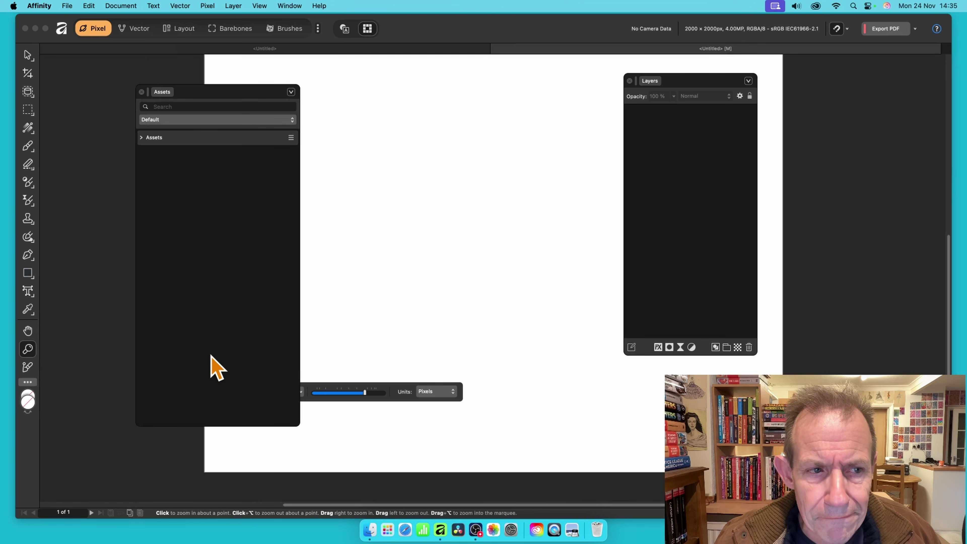
pyautogui.click(142, 138)
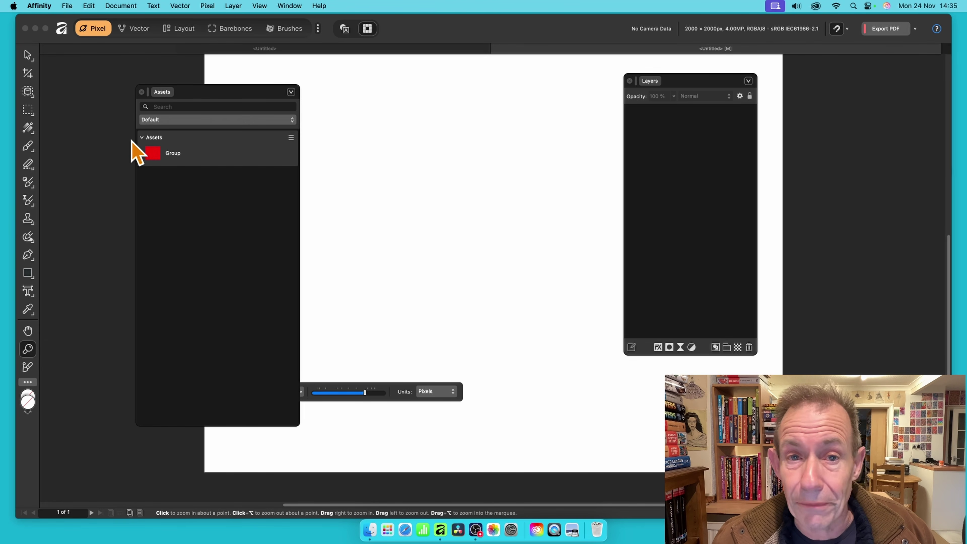
pyautogui.click(142, 138)
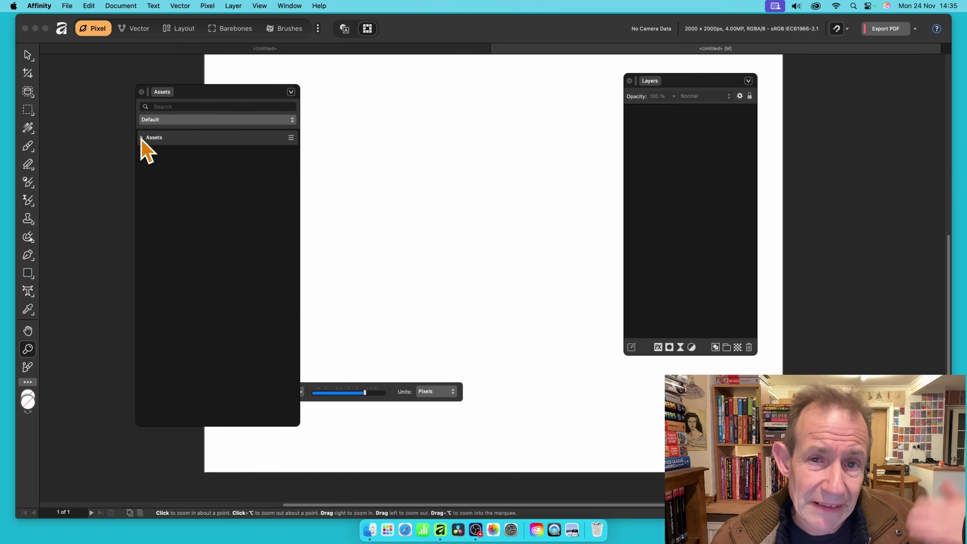
# Switch to the Simply Flat icons asset category and place its plane and notebook icons side by side on the canvas.
pyautogui.click(232, 120)
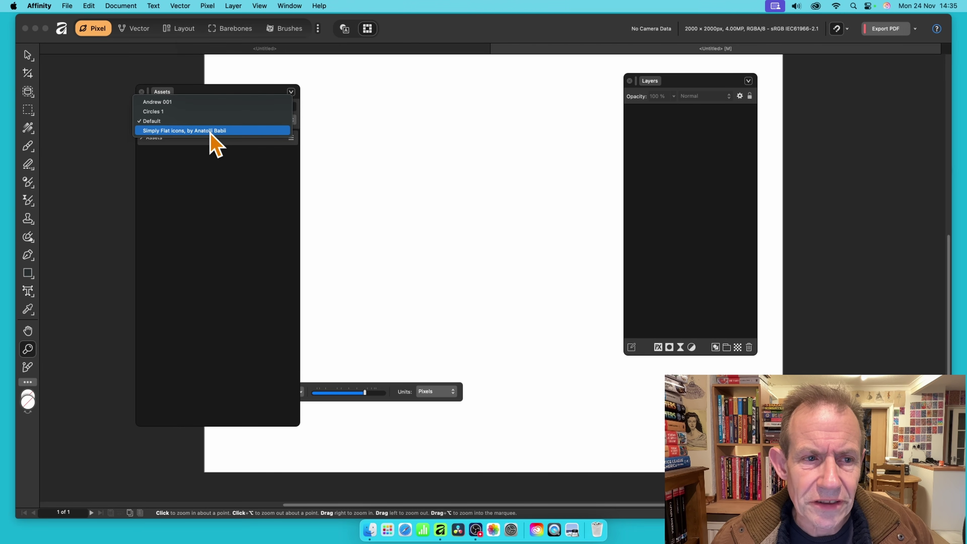
pyautogui.click(223, 132)
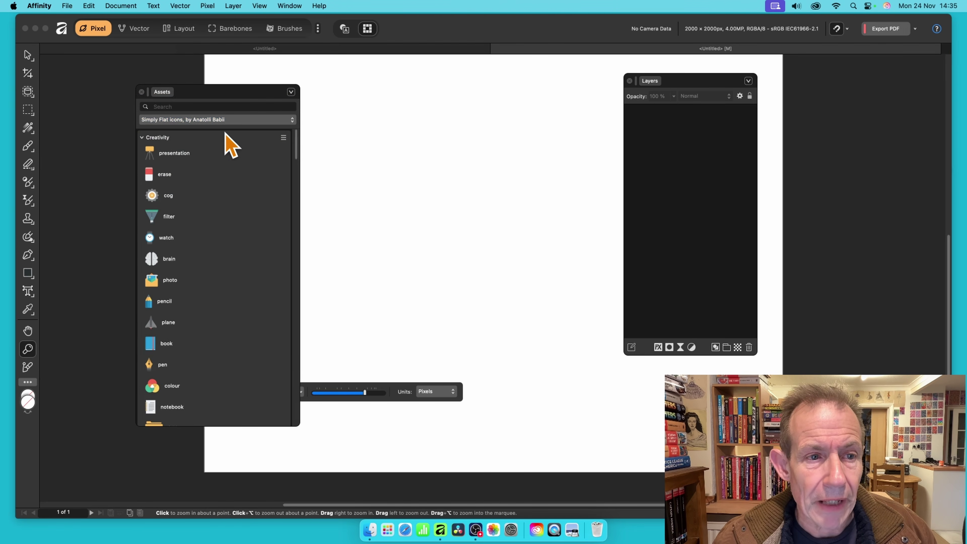
pyautogui.scroll(-3, 223, 229)
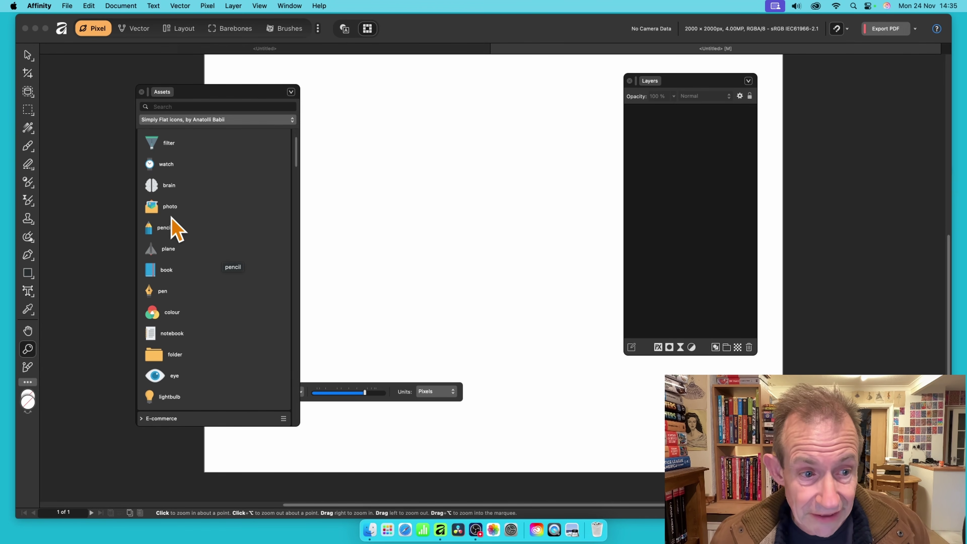
pyautogui.moveTo(153, 252); pyautogui.dragTo(522, 200)
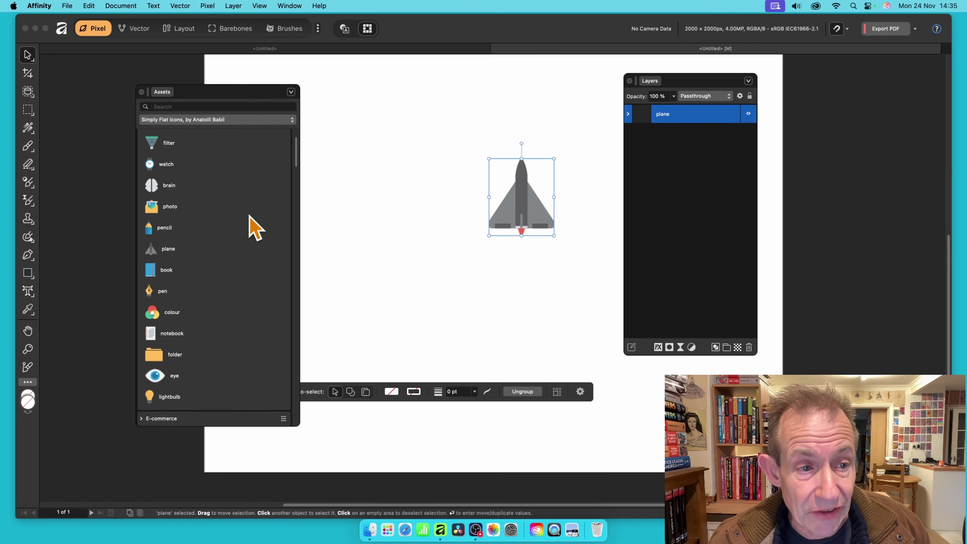
pyautogui.moveTo(173, 335); pyautogui.dragTo(447, 177)
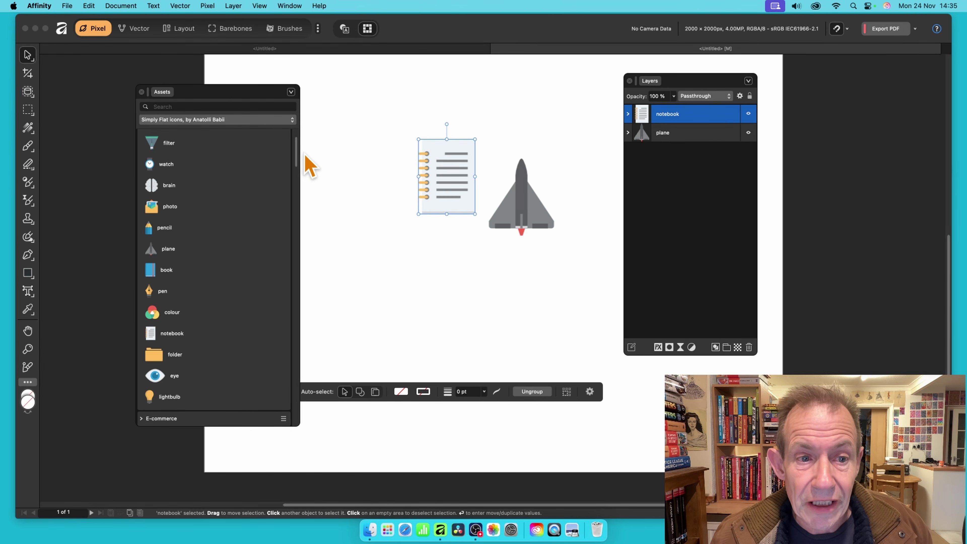
# Browse the remaining icon subcategories and delete both the notebook and the plane from the canvas.
pyautogui.moveTo(298, 162); pyautogui.dragTo(297, 252)
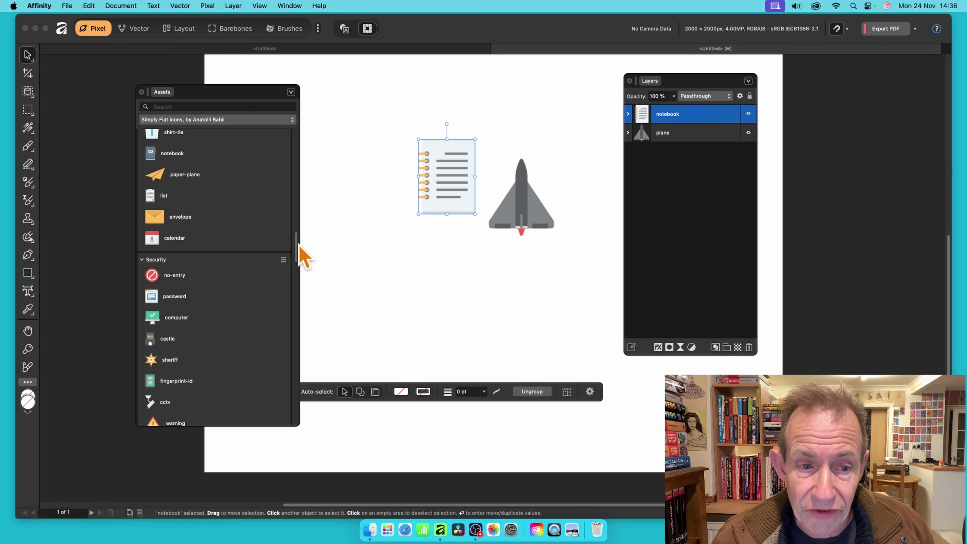
pyautogui.moveTo(296, 255); pyautogui.dragTo(295, 295)
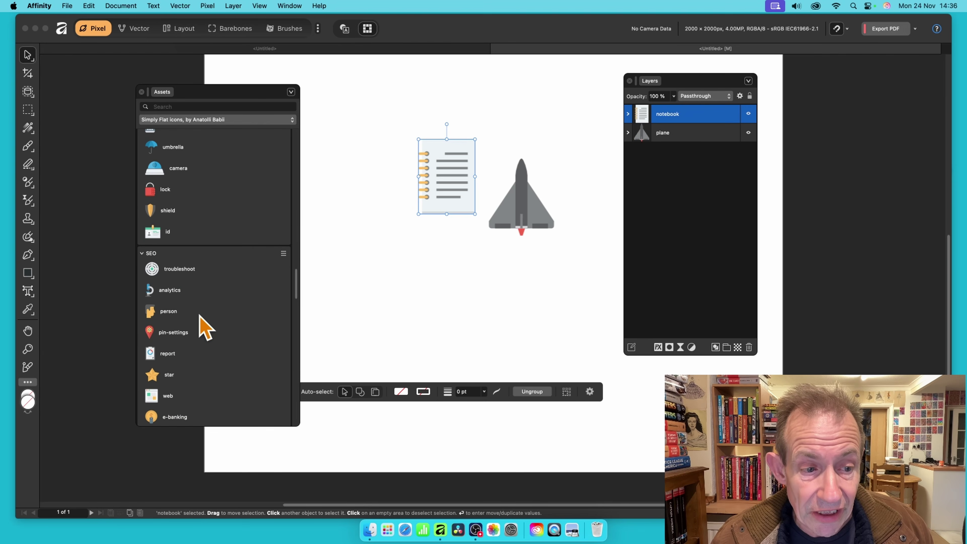
pyautogui.scroll(-8, 227, 344)
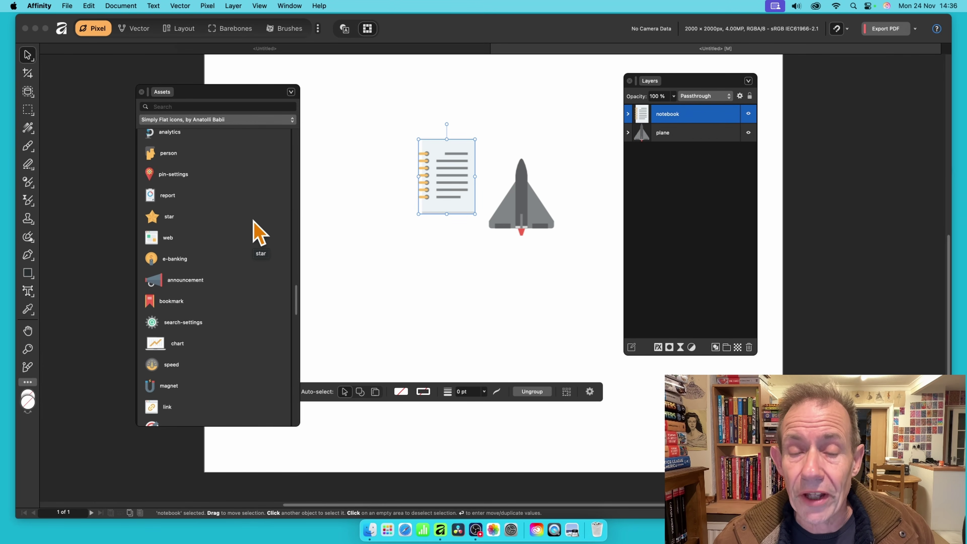
pyautogui.press('Delete')
pyautogui.press('Delete')
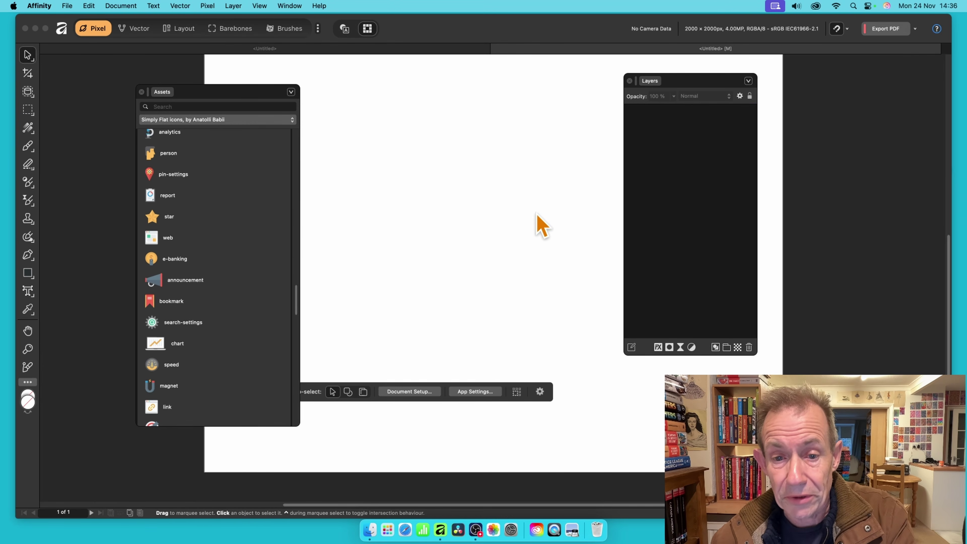
# Return to the custom asset category with Gradients, place its Red Green asset on the canvas and move it up and left.
pyautogui.click(201, 120)
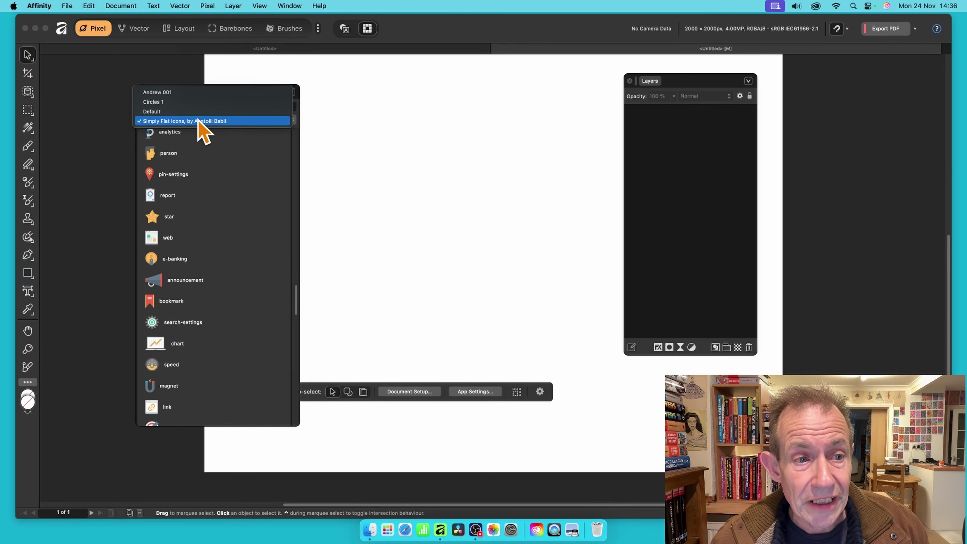
pyautogui.click(212, 92)
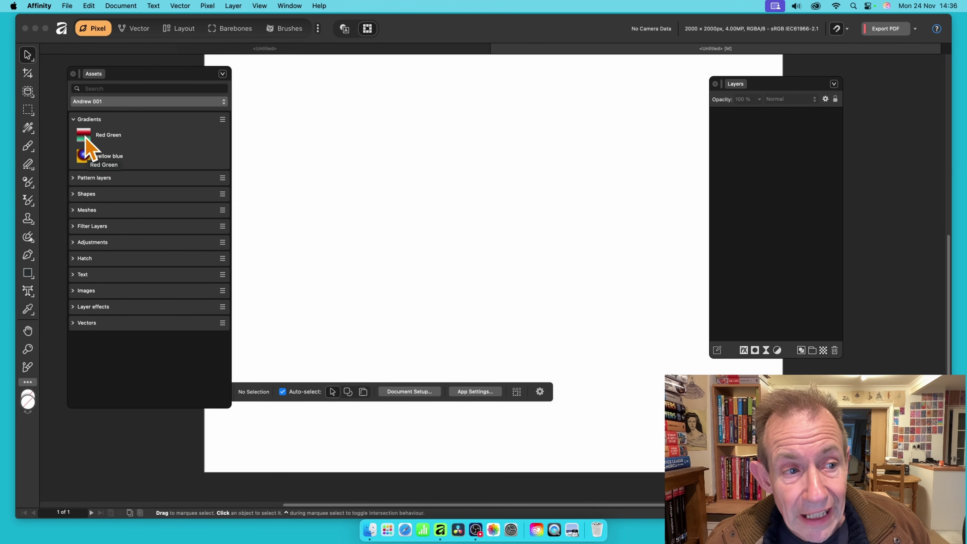
pyautogui.moveTo(85, 139); pyautogui.dragTo(475, 244)
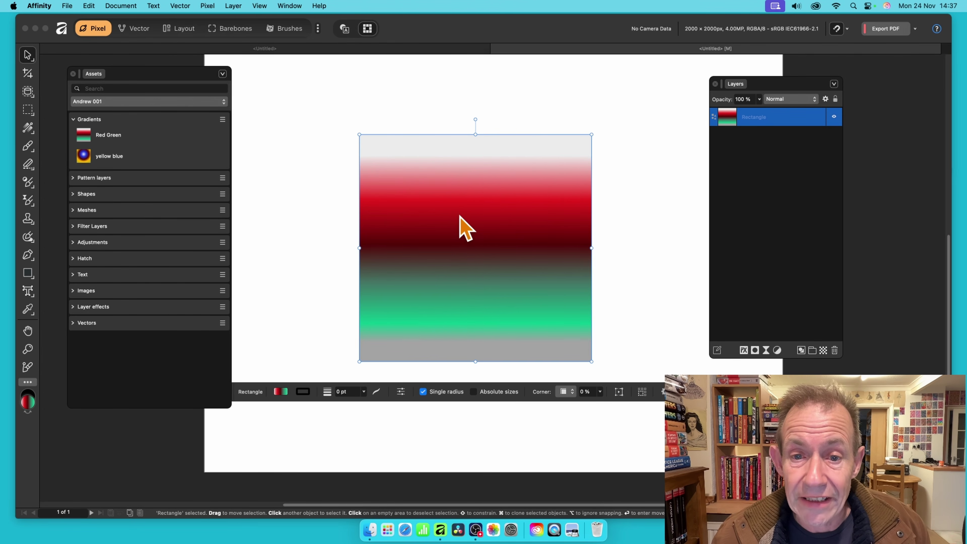
pyautogui.moveTo(459, 222); pyautogui.dragTo(373, 190)
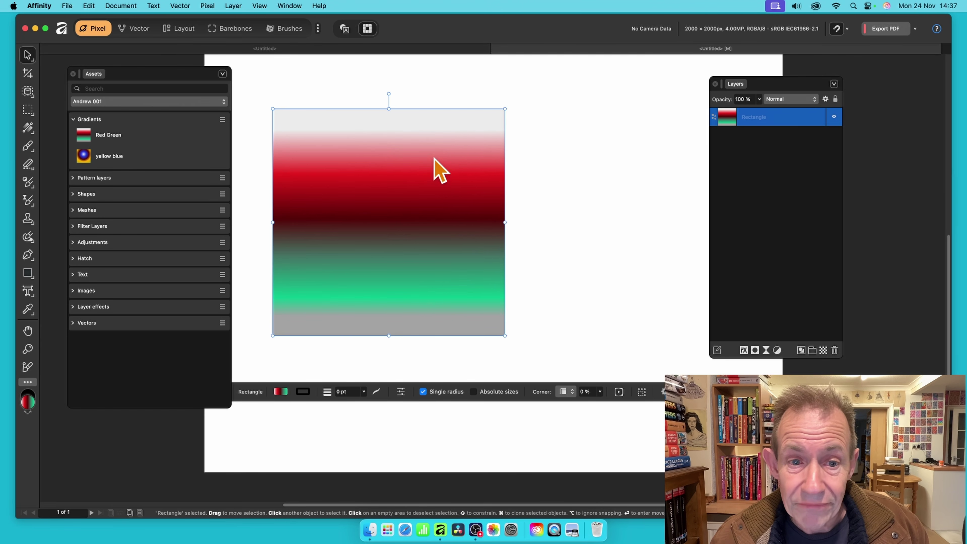
# Redirect the rectangle's linear gradient fill diagonally from near its upper-left corner to beyond its lower-right corner.
pyautogui.click(29, 129)
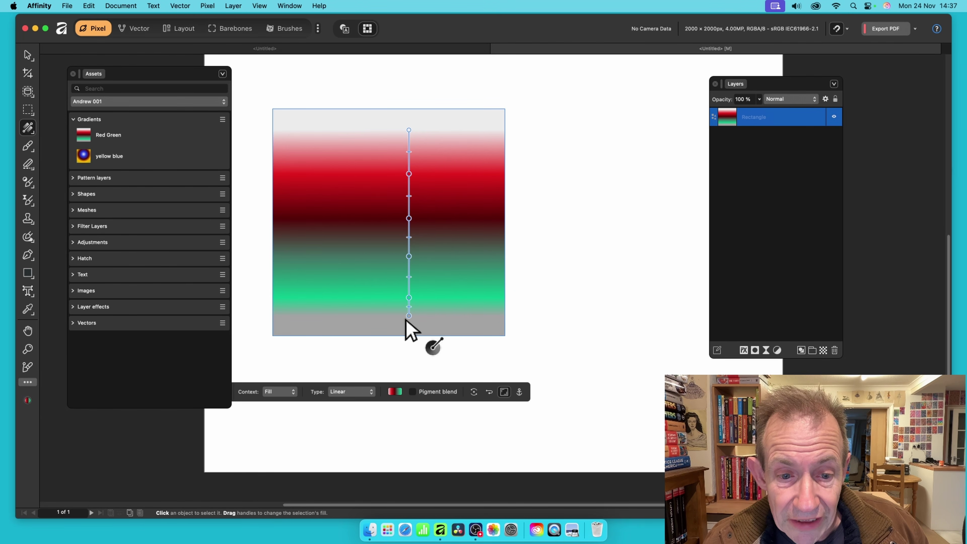
pyautogui.moveTo(408, 315); pyautogui.dragTo(565, 380)
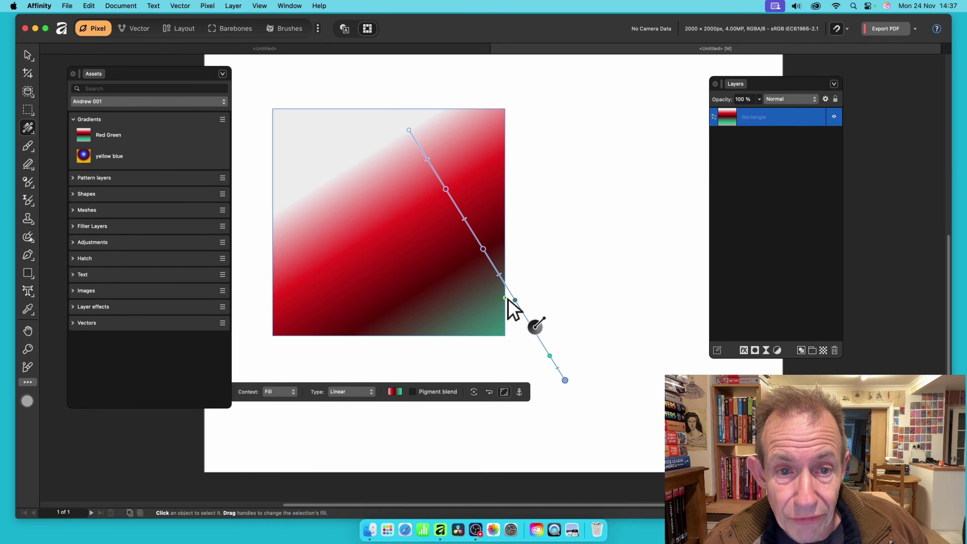
pyautogui.moveTo(404, 130); pyautogui.dragTo(315, 104)
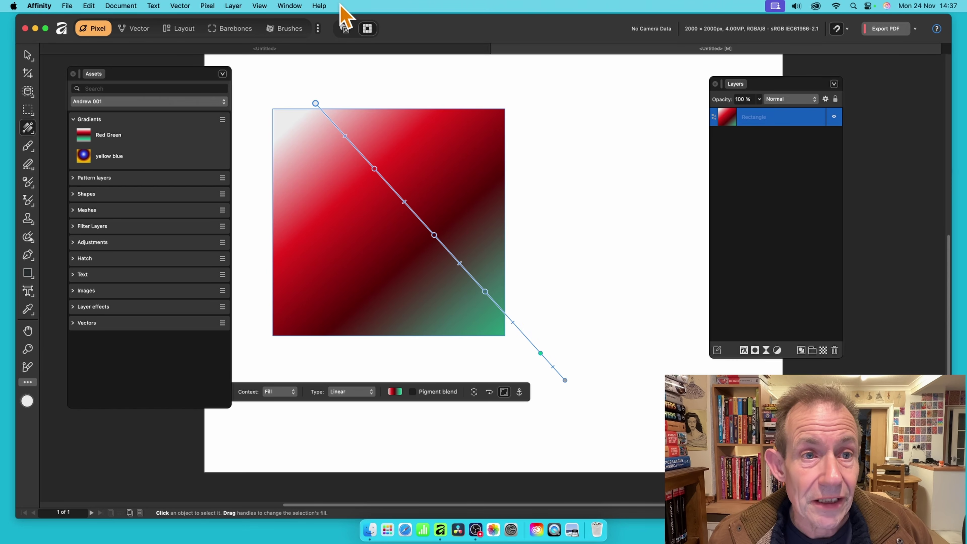
# Show the Swatches panel, place it beside the rectangle and display the Gradients palette.
pyautogui.click(295, 5)
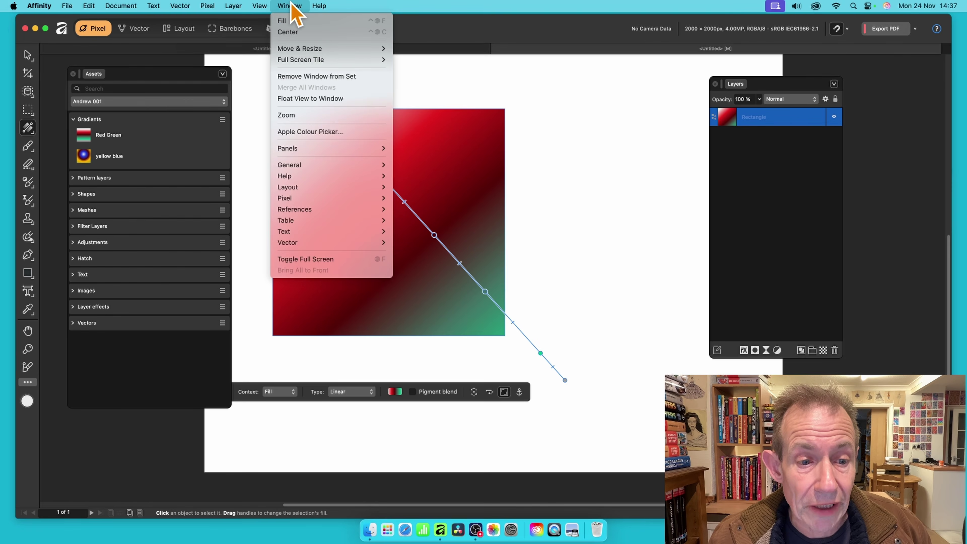
pyautogui.moveTo(296, 168)
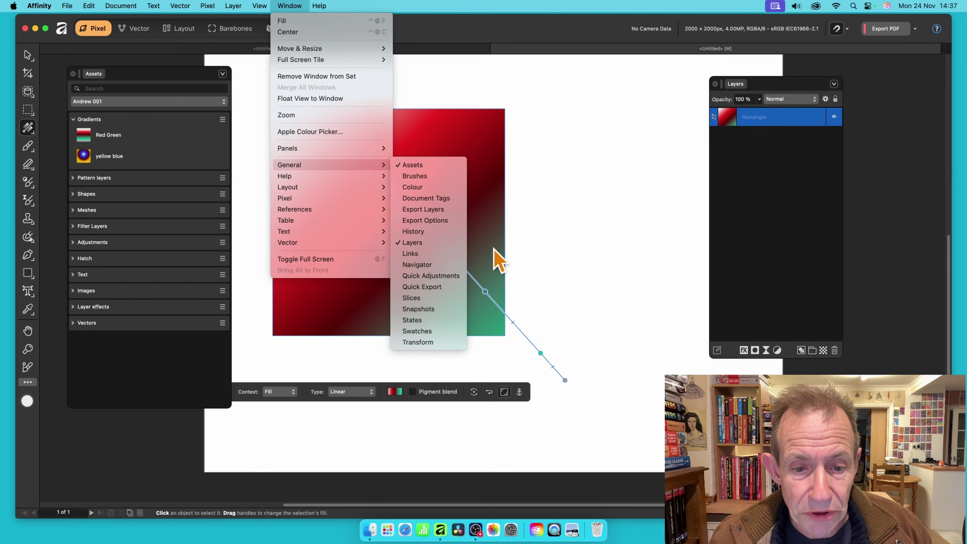
pyautogui.click(418, 330)
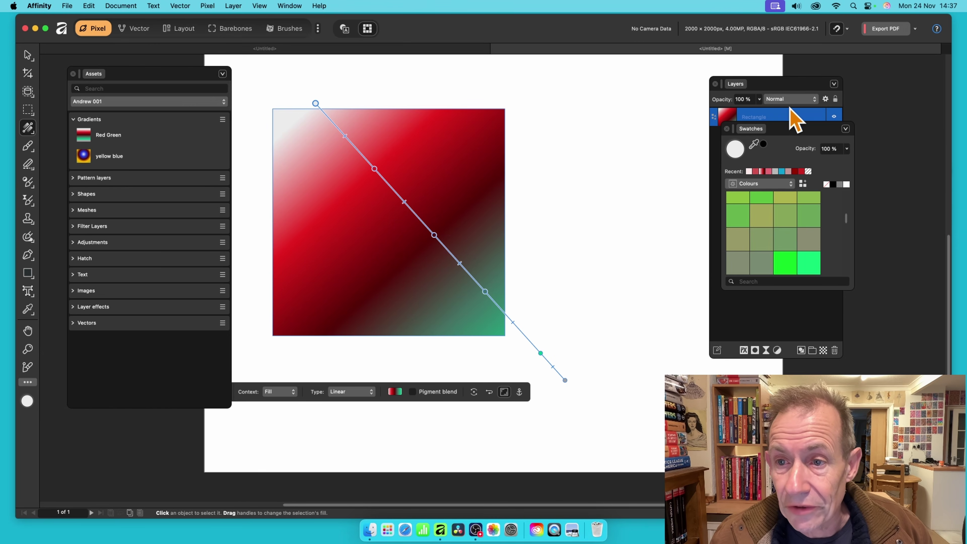
pyautogui.moveTo(764, 134); pyautogui.dragTo(565, 90)
pyautogui.click(560, 140)
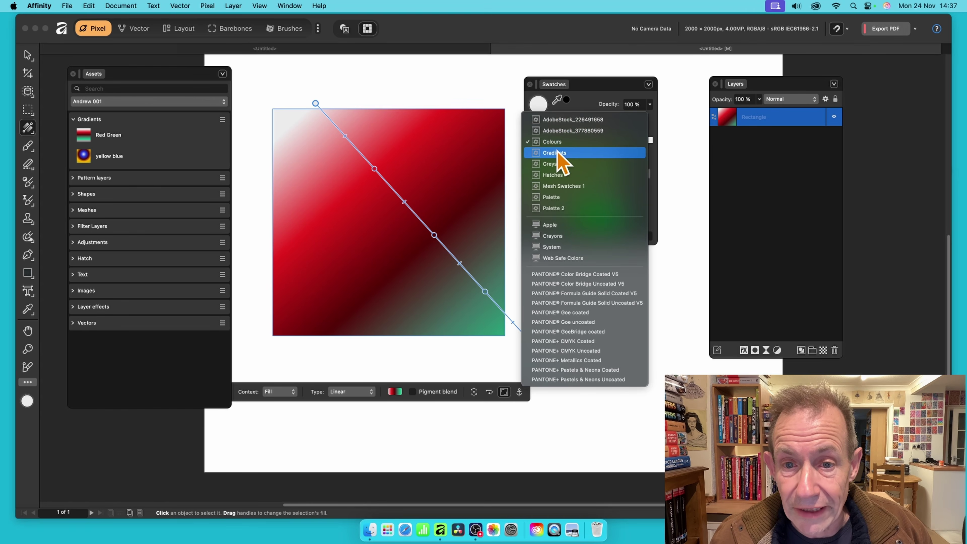
pyautogui.click(557, 153)
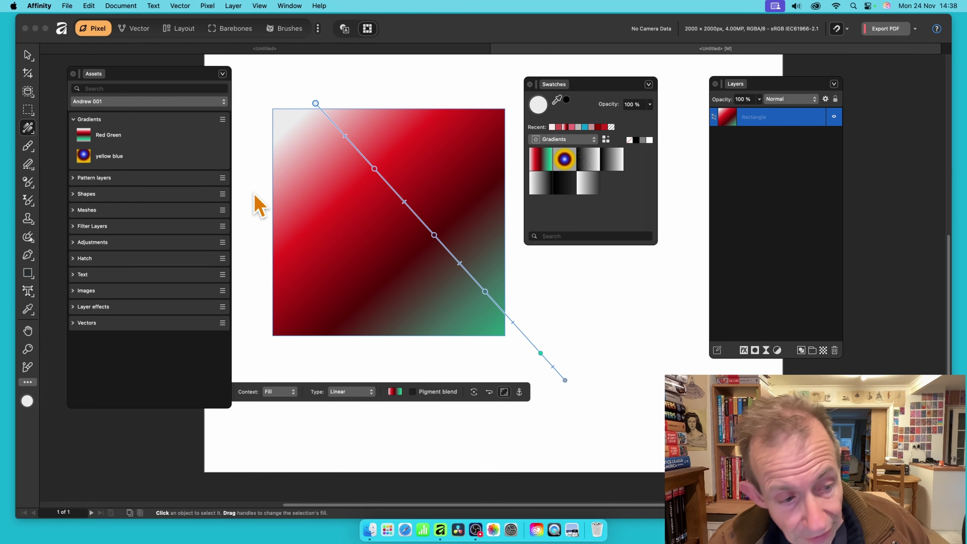
# Add the rectangle's gradient fill to the Gradients palette and redraw the gradient diagonally from its upper right to its lower left.
pyautogui.click(27, 55)
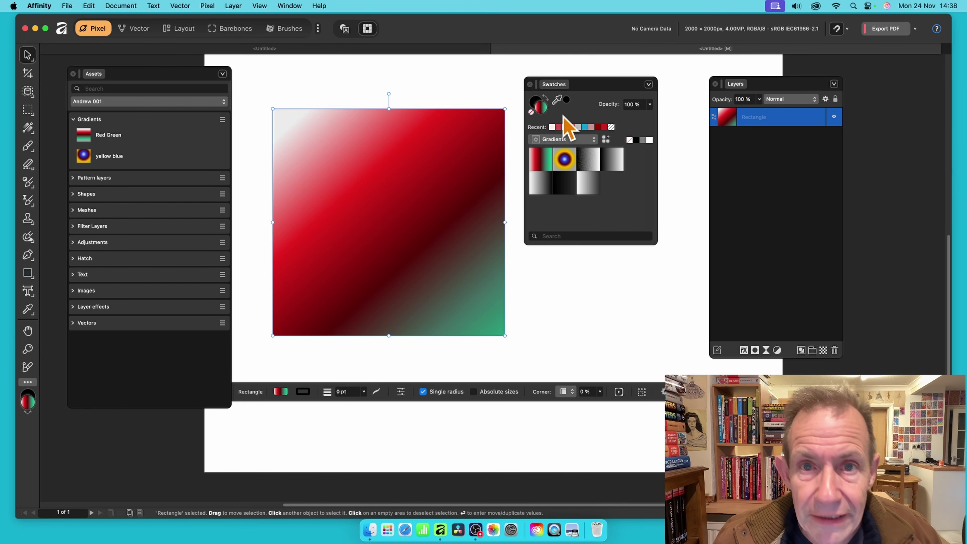
pyautogui.click(607, 139)
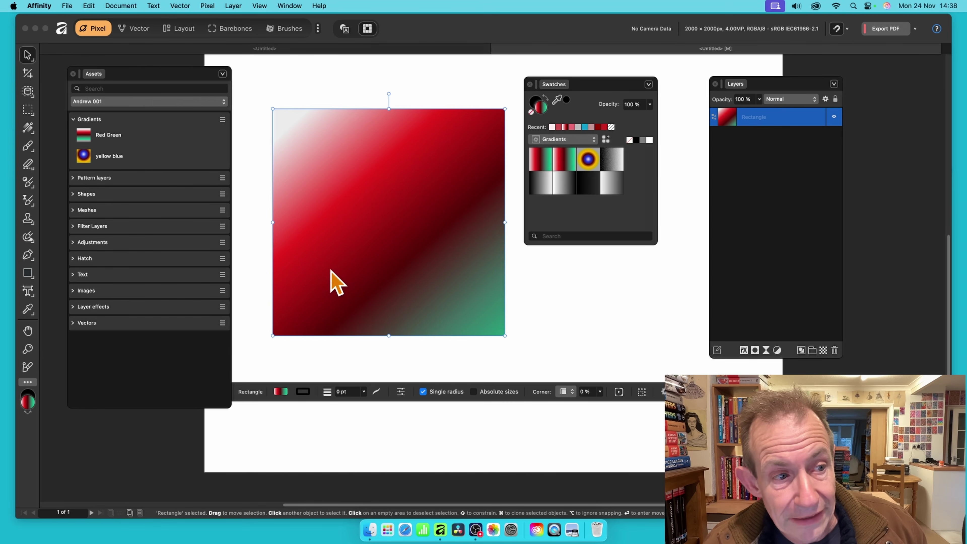
pyautogui.click(27, 128)
pyautogui.moveTo(455, 169); pyautogui.dragTo(301, 276)
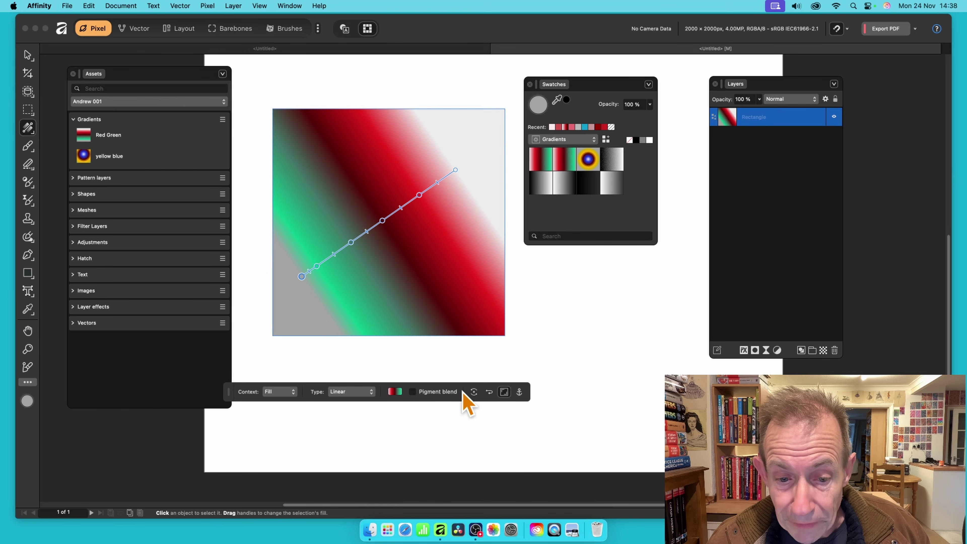
# Turn Pigment blend on for the rectangle's gradient to preview it and turn it back off.
pyautogui.click(412, 392)
pyautogui.click(412, 391)
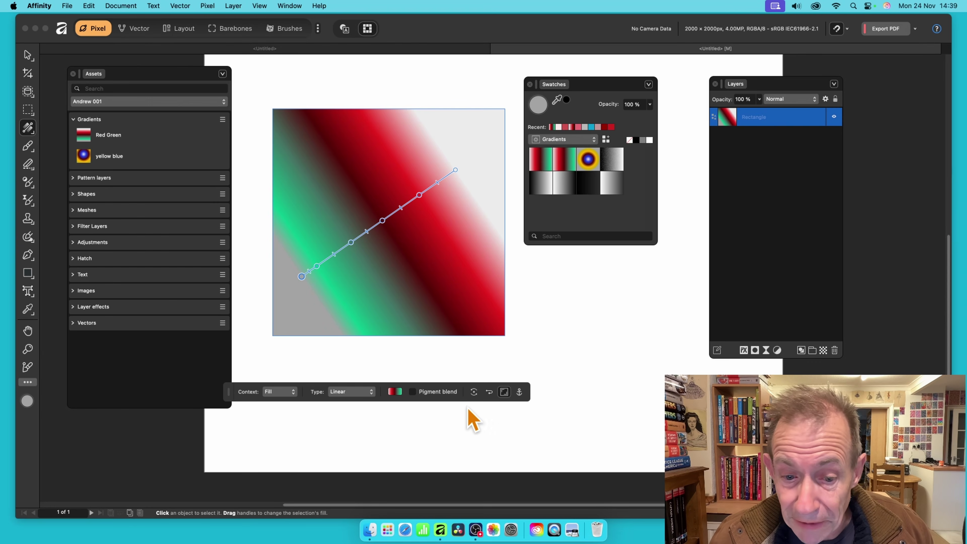
# Change the rectangle's gradient fill to Elliptical and move its centre down and left towards the middle of the shape.
pyautogui.click(344, 392)
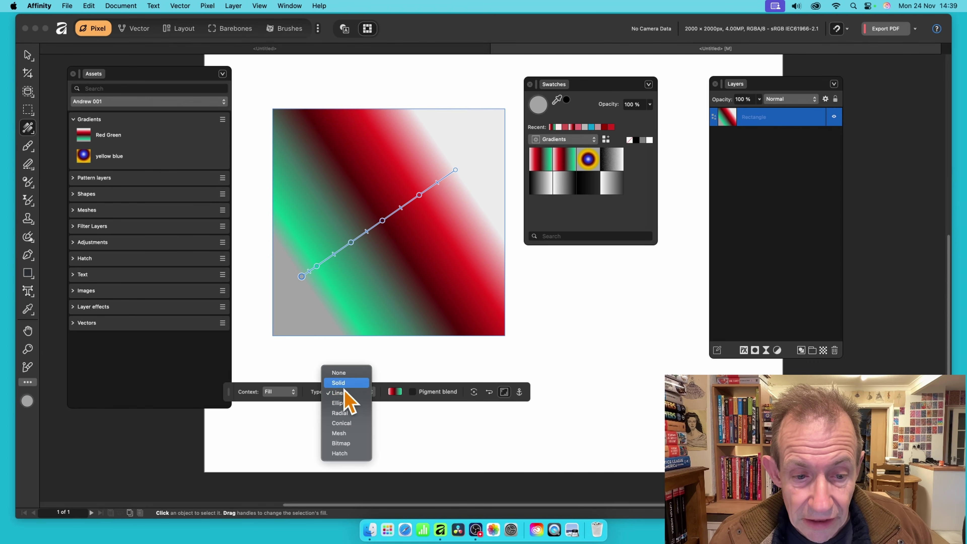
pyautogui.click(347, 403)
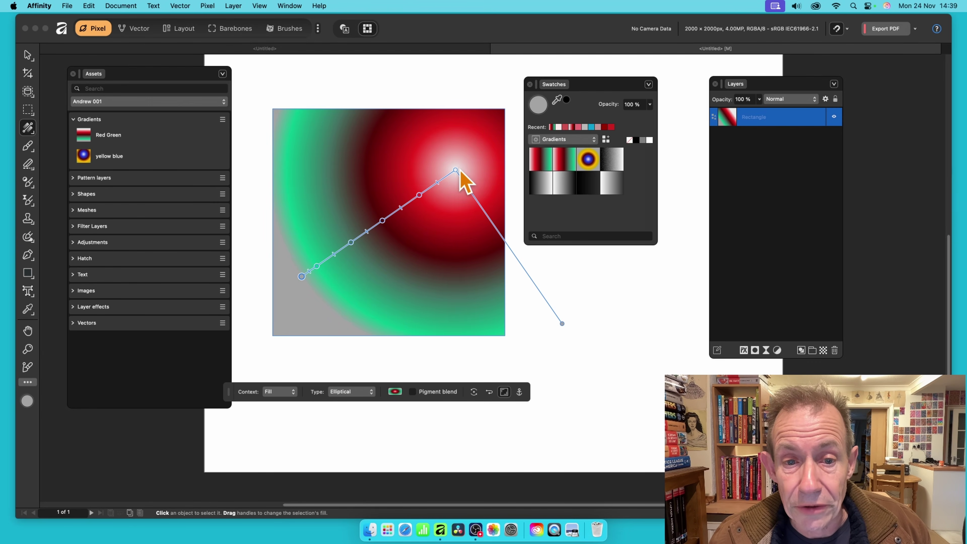
pyautogui.moveTo(456, 168); pyautogui.dragTo(374, 219)
# Add the selected rectangle to the Gradients asset subcategory and open the new Rectangle asset's rename and delete options.
pyautogui.click(27, 55)
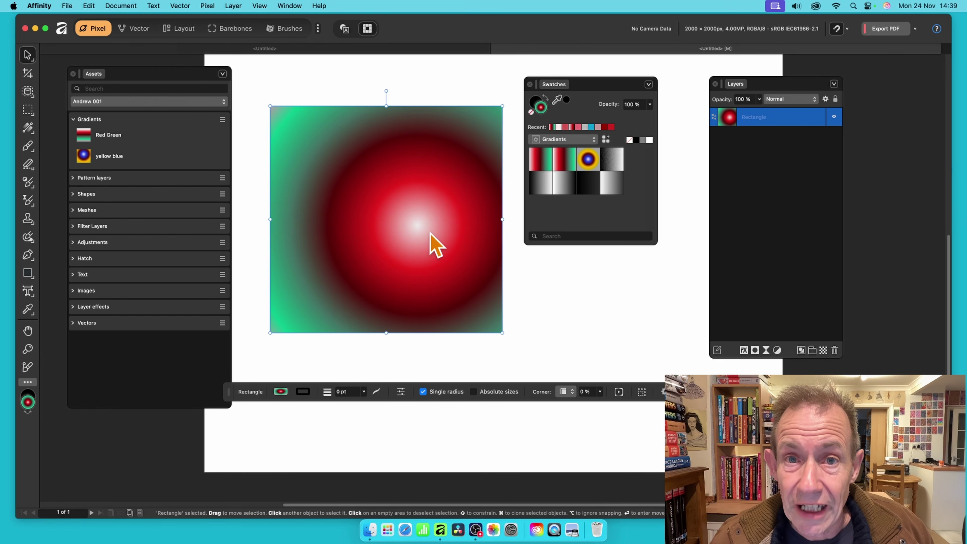
pyautogui.click(96, 121)
pyautogui.click(96, 121)
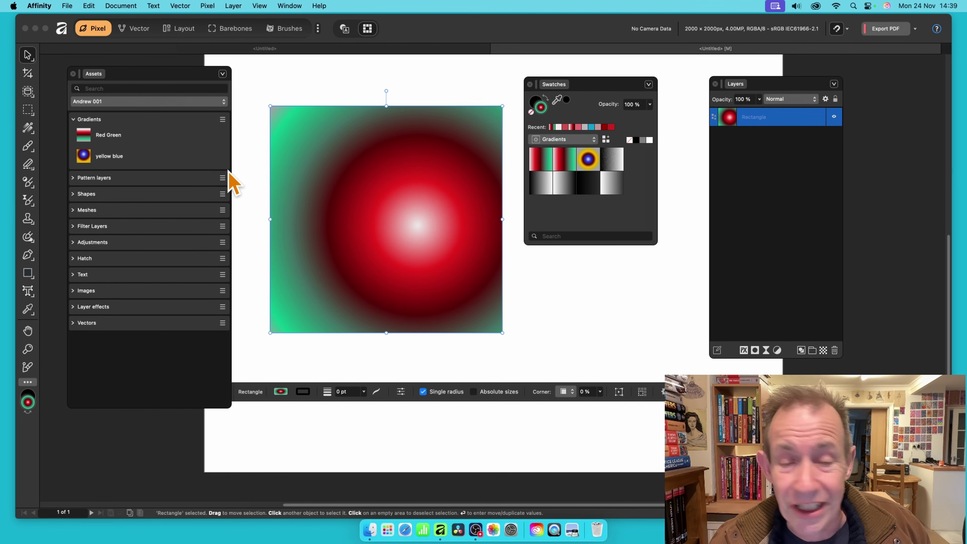
pyautogui.click(223, 119)
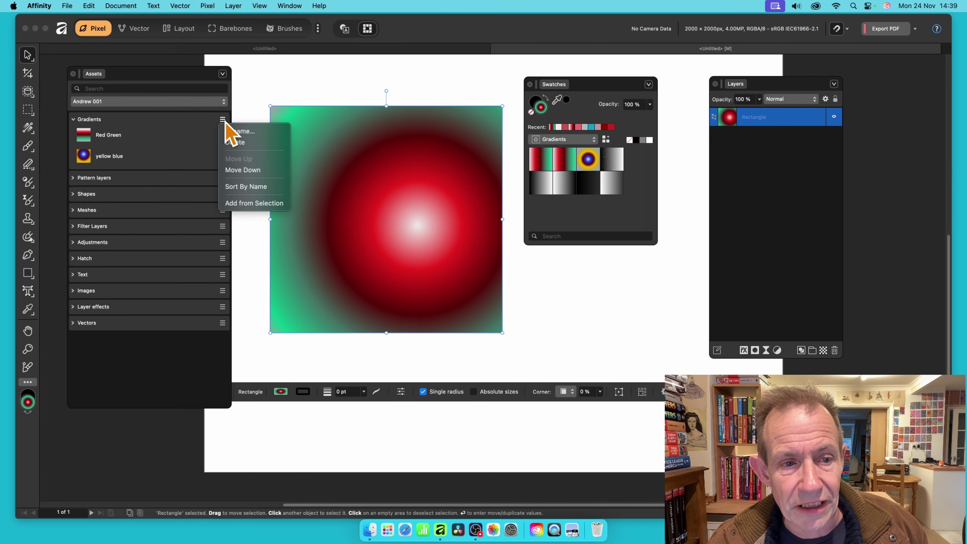
pyautogui.click(251, 206)
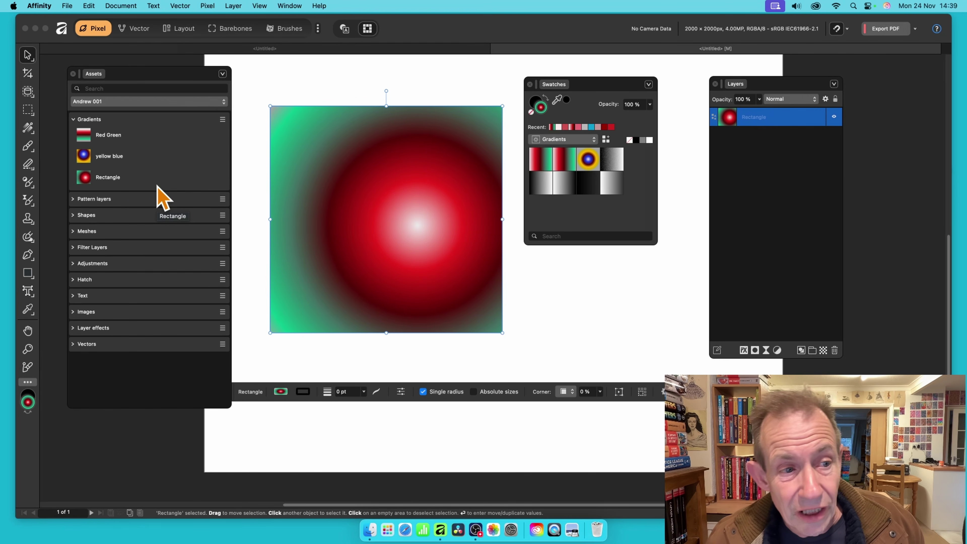
pyautogui.rightClick(109, 177)
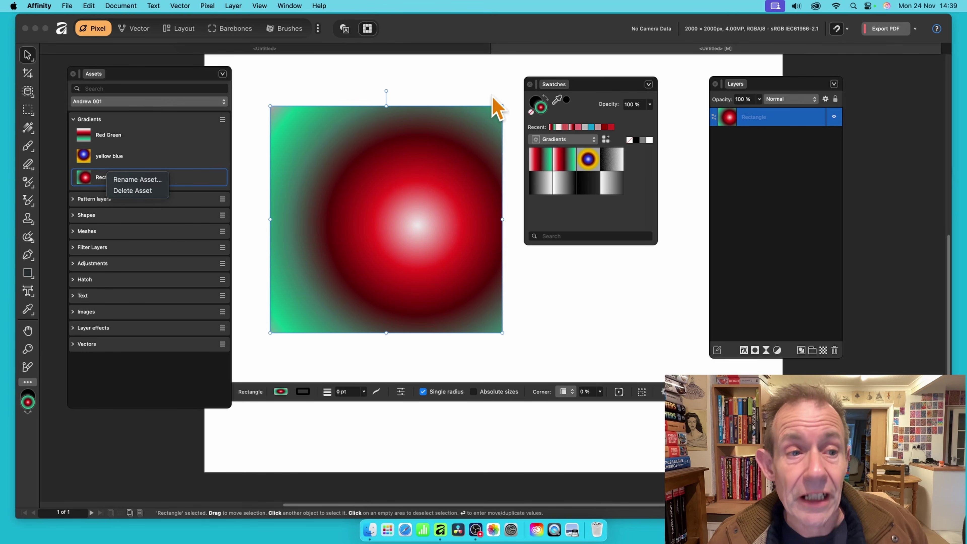
# Switch the assets from the list display to thumbnails only and back to the list.
pyautogui.click(223, 74)
pyautogui.click(223, 74)
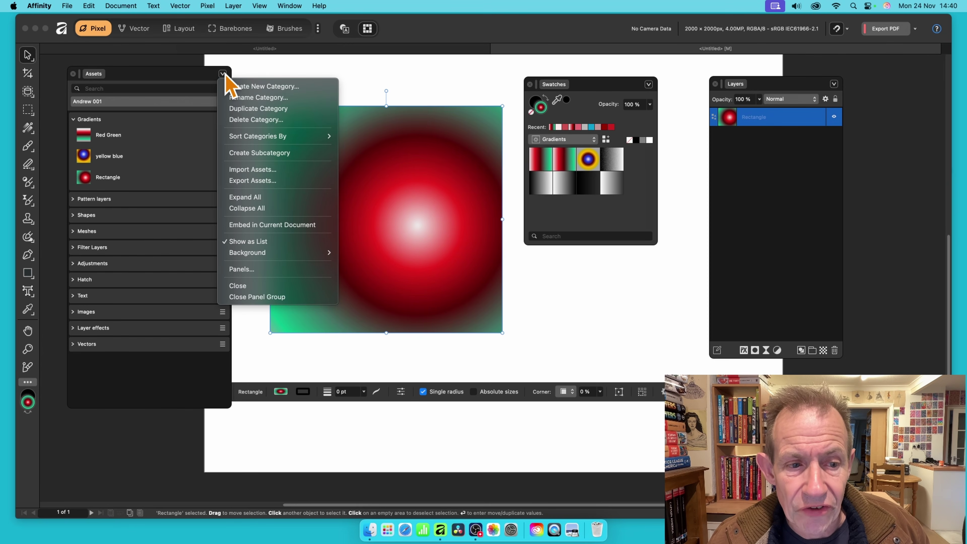
pyautogui.click(255, 242)
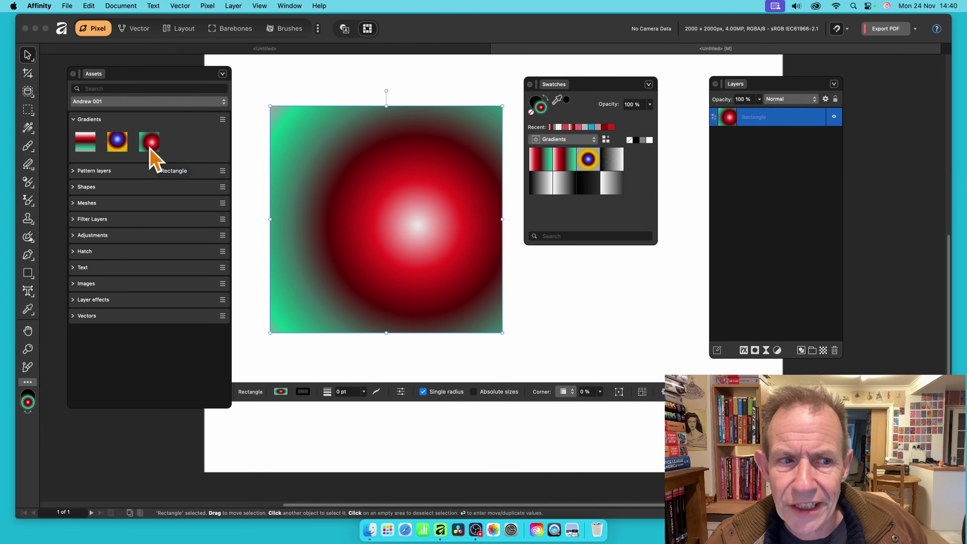
pyautogui.click(223, 74)
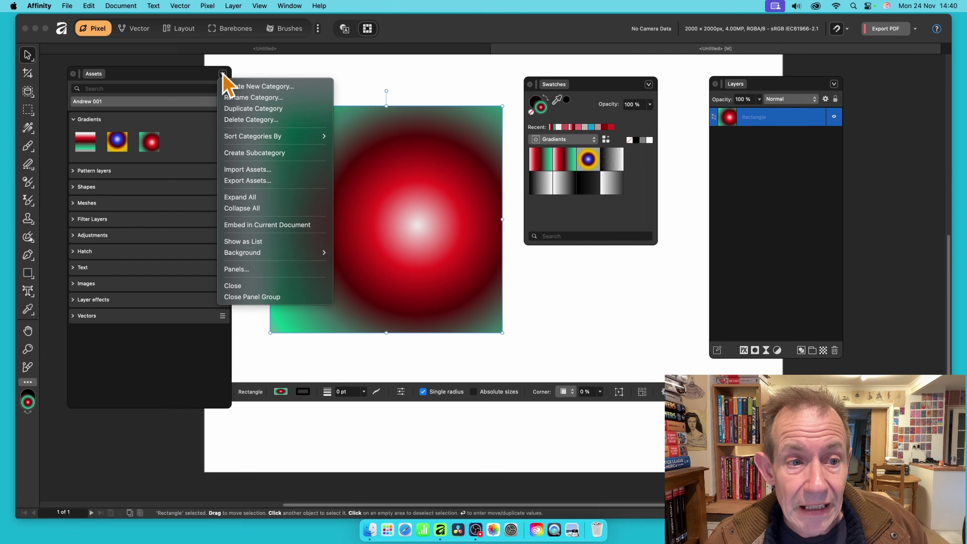
pyautogui.click(248, 244)
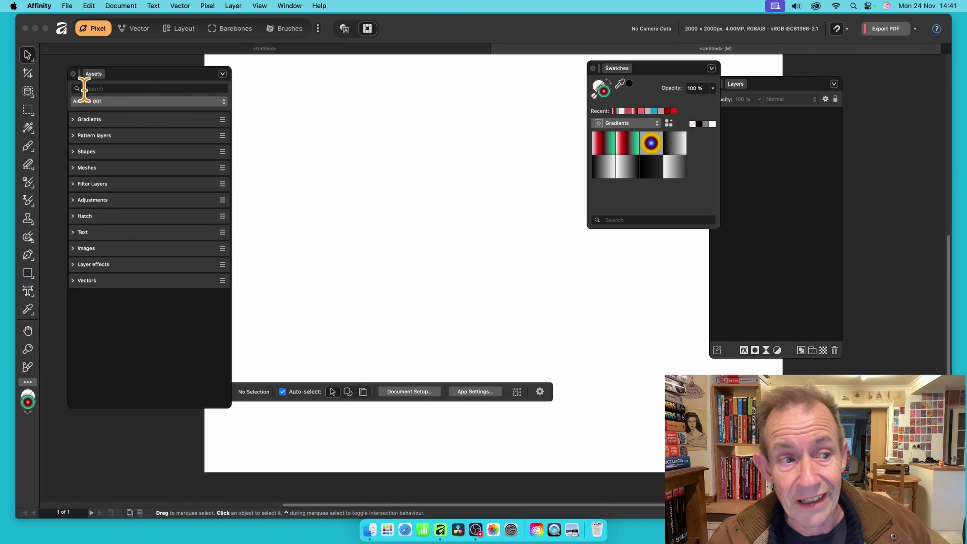
# Expand the Pattern layers subcategory and place its first circular yellow and blue Pattern asset on the canvas.
pyautogui.click(73, 136)
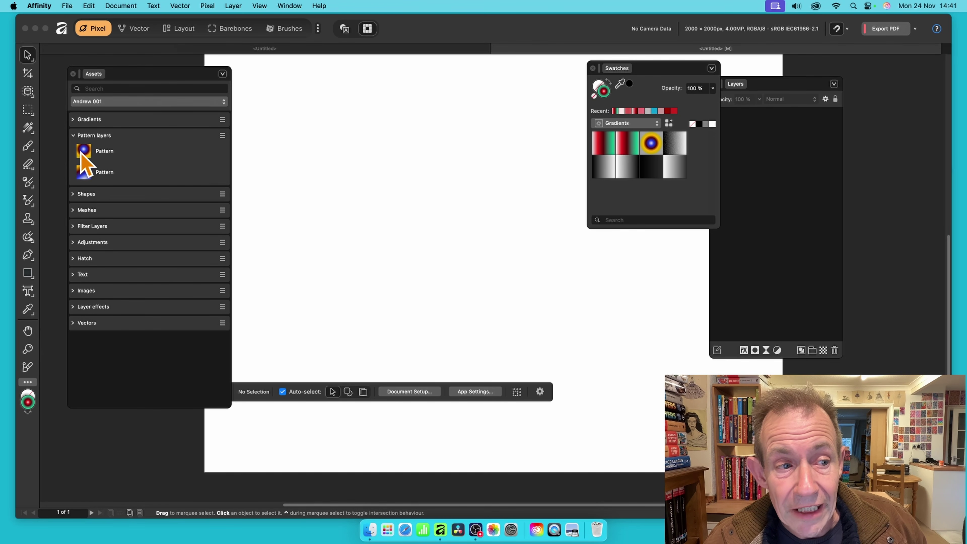
pyautogui.moveTo(85, 152); pyautogui.dragTo(492, 242)
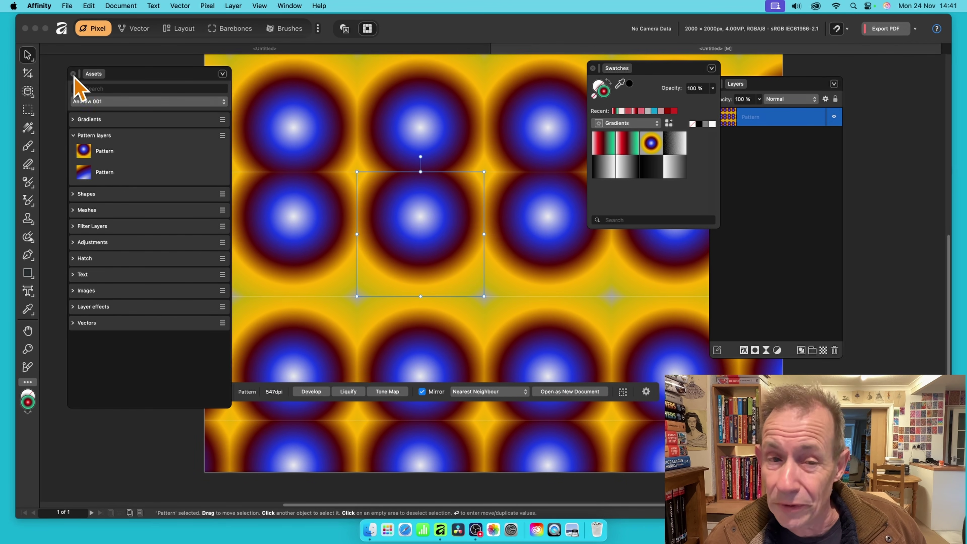
# Shrink and rotate the placed pattern's tile and store the result as a new asset in Pattern layers.
pyautogui.moveTo(357, 172); pyautogui.dragTo(511, 285)
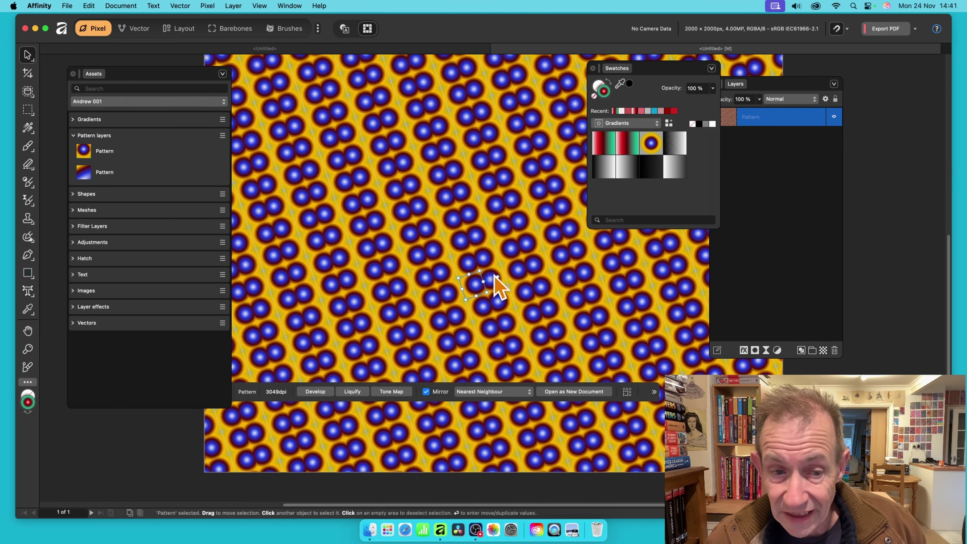
pyautogui.click(223, 136)
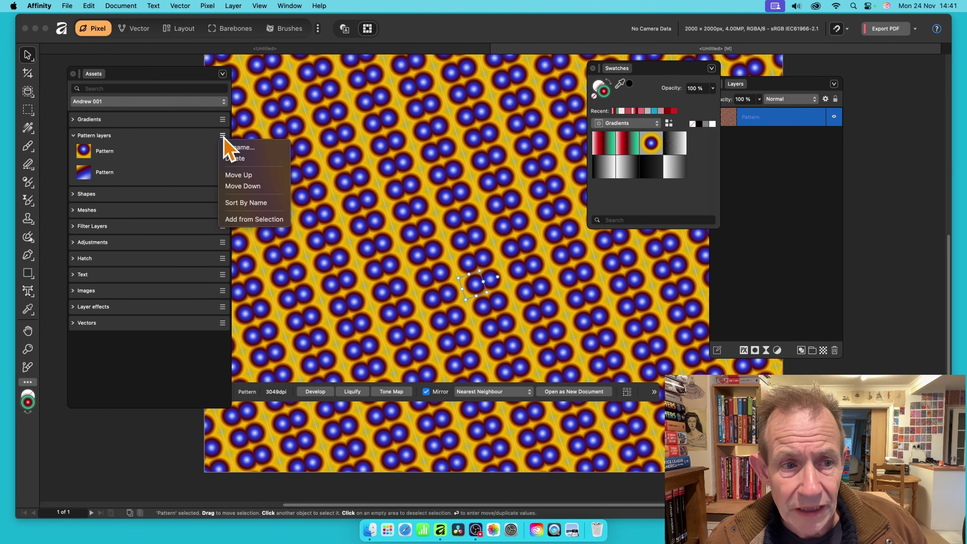
pyautogui.click(262, 224)
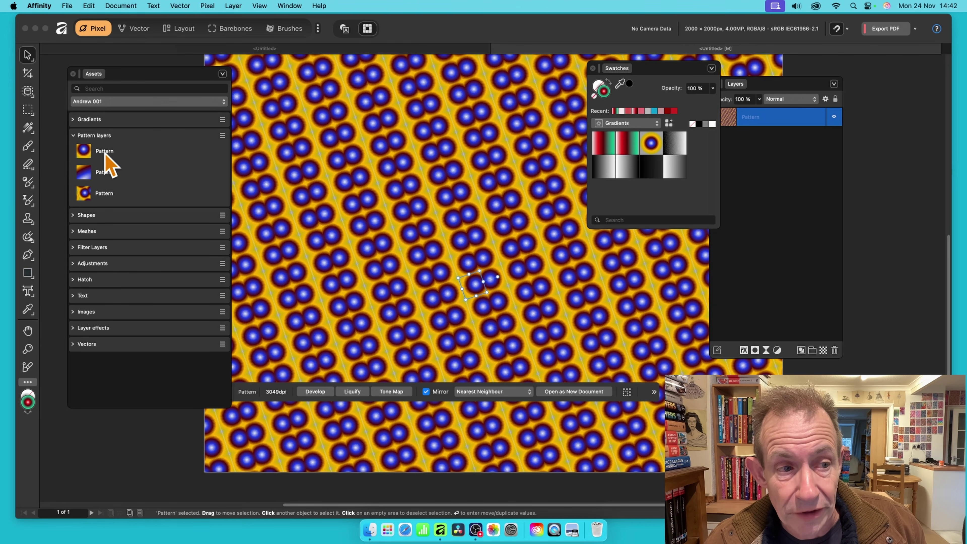
# Place the first Pattern asset again above the small rotated pattern and set its blend mode to Darken.
pyautogui.moveTo(105, 152); pyautogui.dragTo(424, 240)
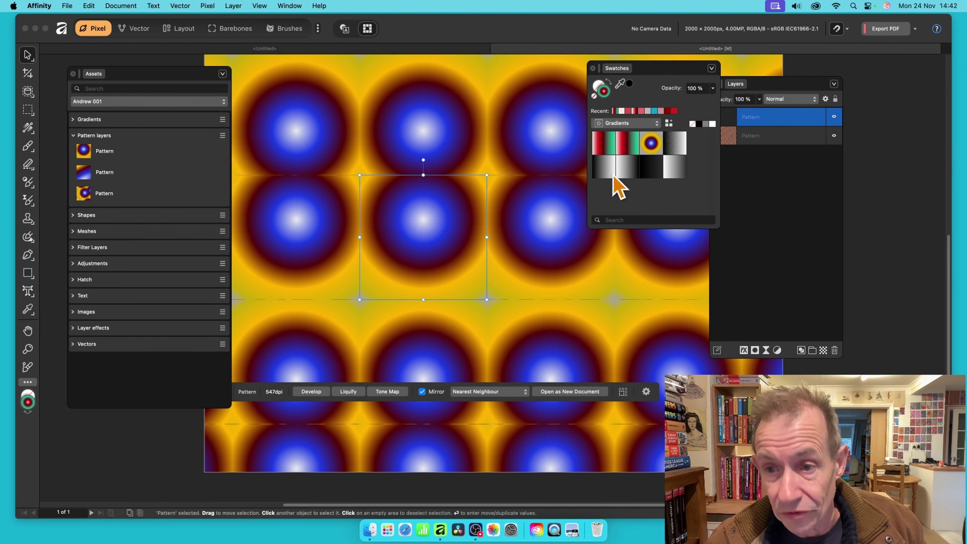
pyautogui.click(793, 100)
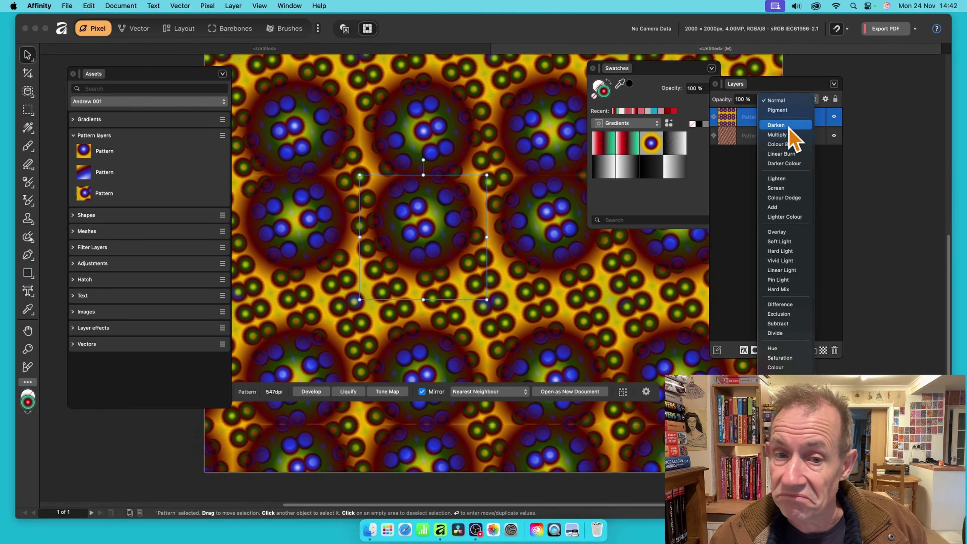
pyautogui.click(788, 129)
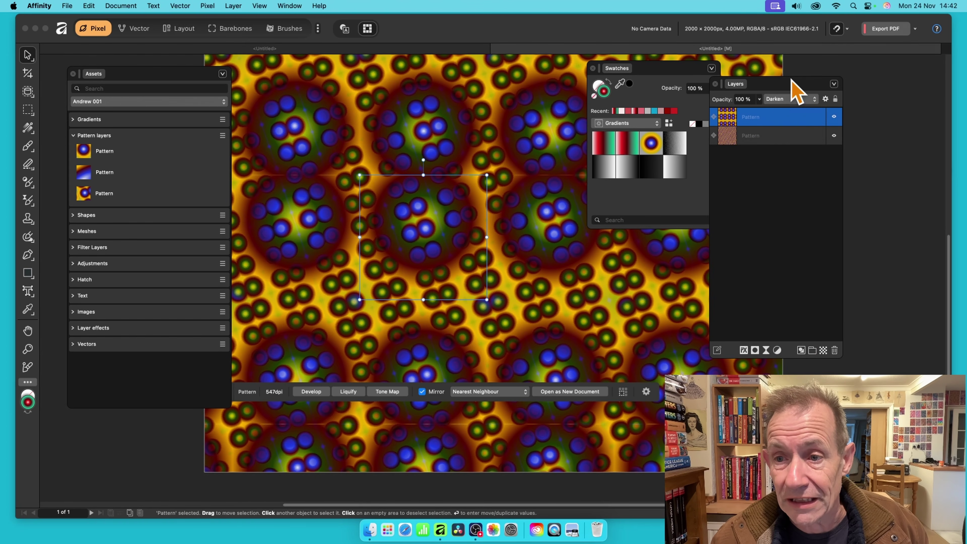
# Move the Layers panel up slightly and group the two pattern layers.
pyautogui.moveTo(791, 79); pyautogui.dragTo(790, 68)
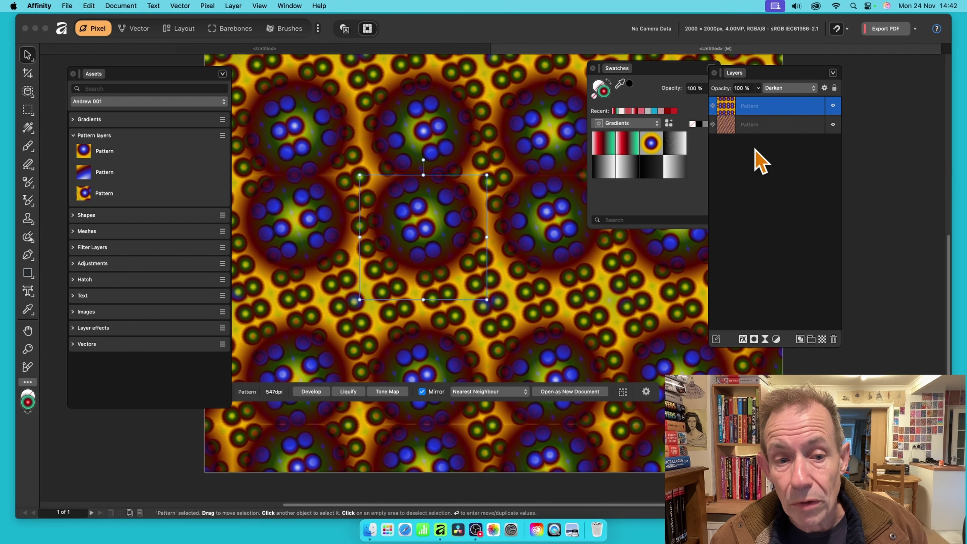
pyautogui.keyDown('shift'); pyautogui.click(780, 125); pyautogui.keyUp('shift')
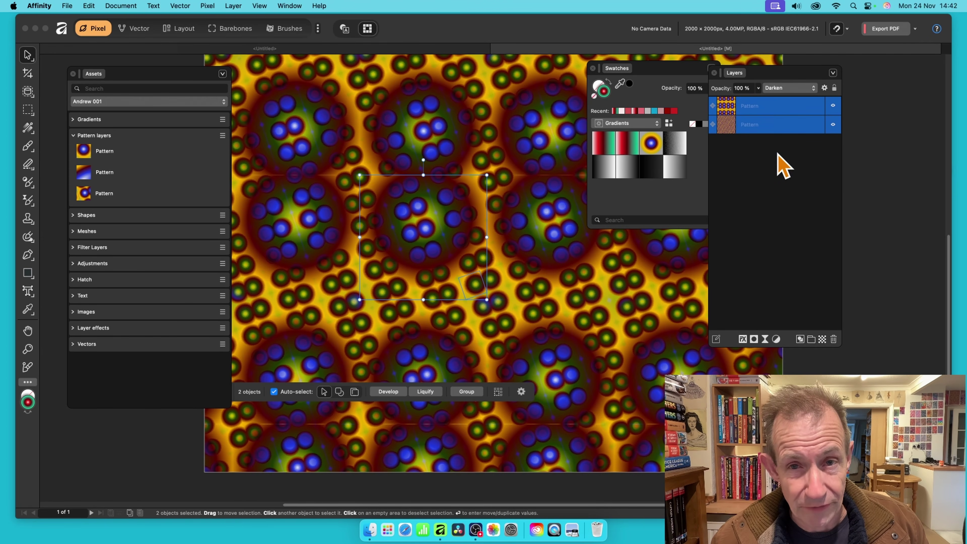
pyautogui.rightClick(753, 106)
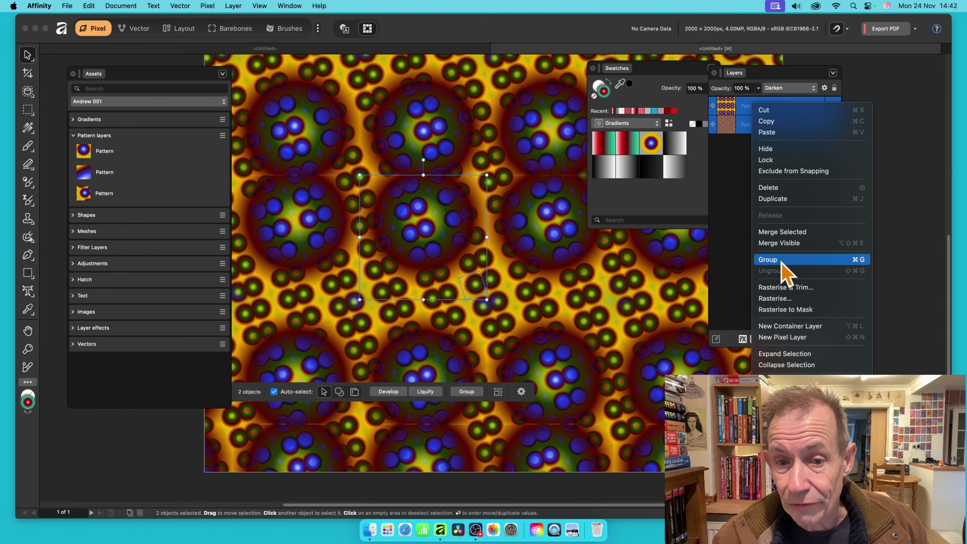
pyautogui.click(772, 260)
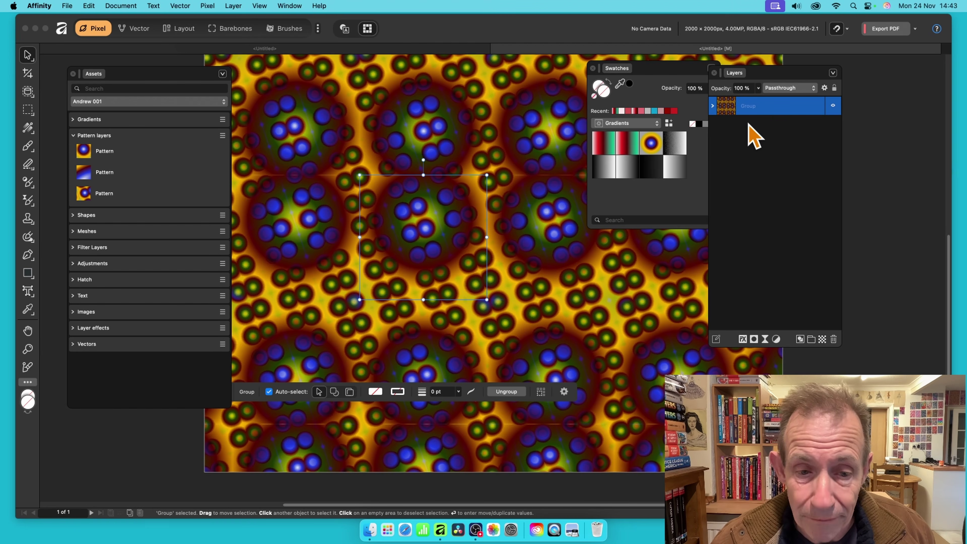
# Shrink and rotate the pattern group on the canvas and add it to the Pattern layers subcategory.
pyautogui.moveTo(360, 175); pyautogui.dragTo(495, 186)
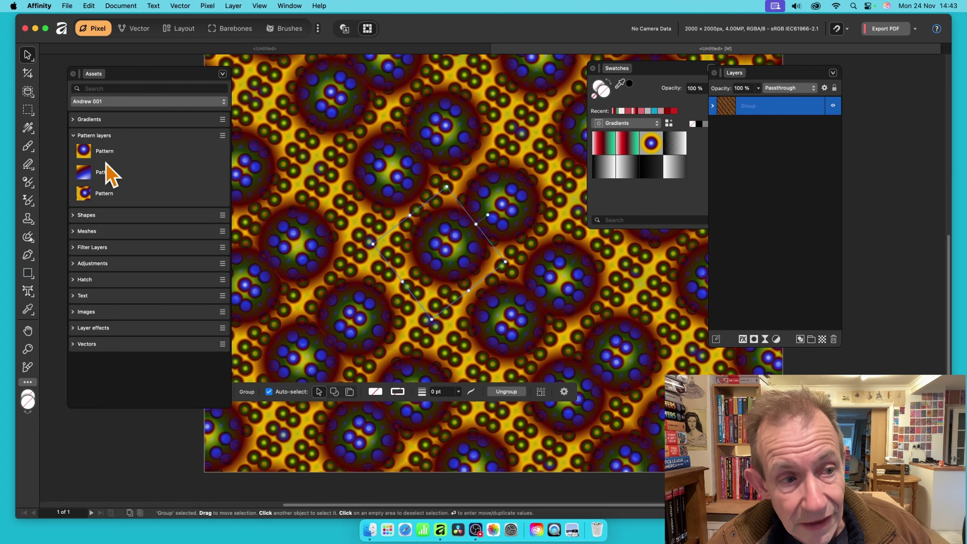
pyautogui.click(221, 136)
pyautogui.click(255, 220)
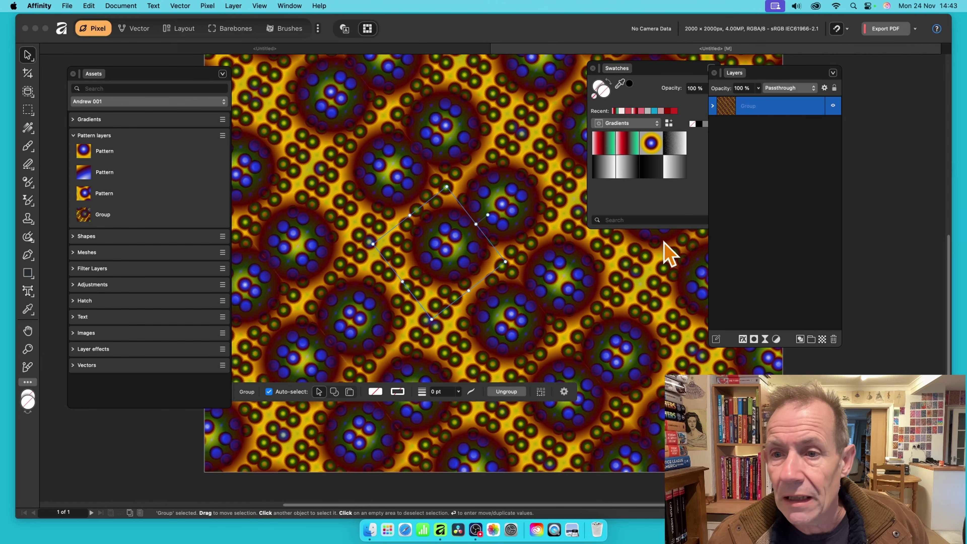
pyautogui.click(712, 105)
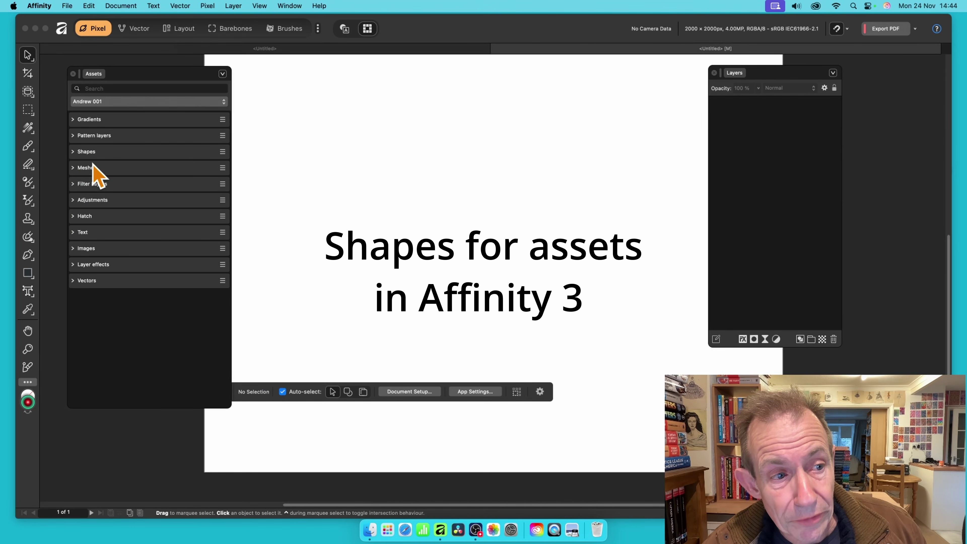
# Place the red Rectangle asset from the Shapes subcategory and reshape it into a tall narrow bar near the canvas's left side.
pyautogui.click(73, 152)
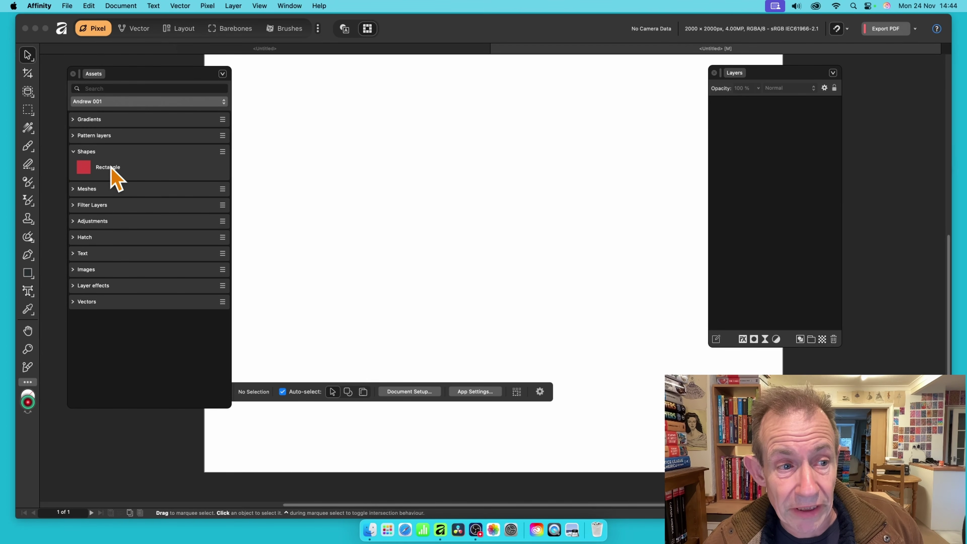
pyautogui.moveTo(111, 168); pyautogui.dragTo(493, 237)
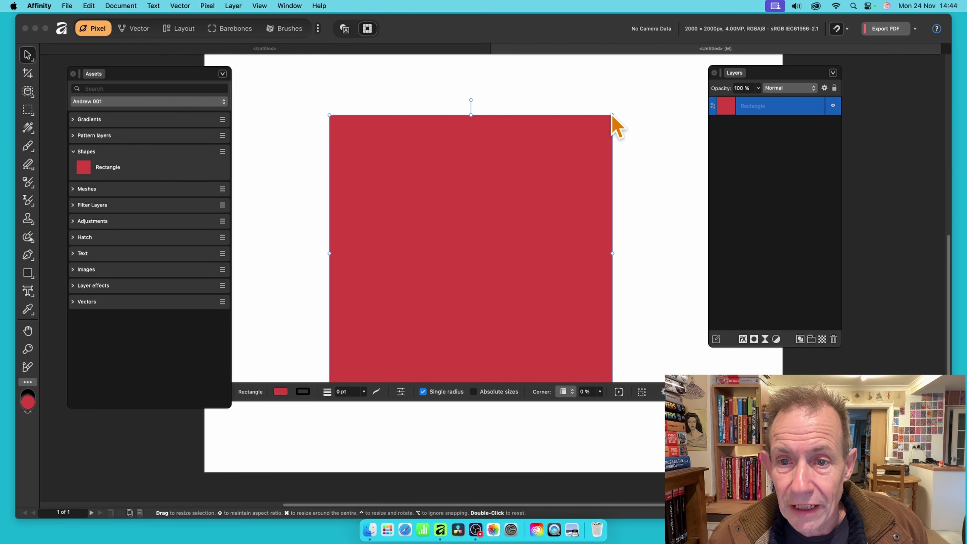
pyautogui.moveTo(612, 115); pyautogui.dragTo(359, 140)
pyautogui.moveTo(340, 195); pyautogui.dragTo(309, 131)
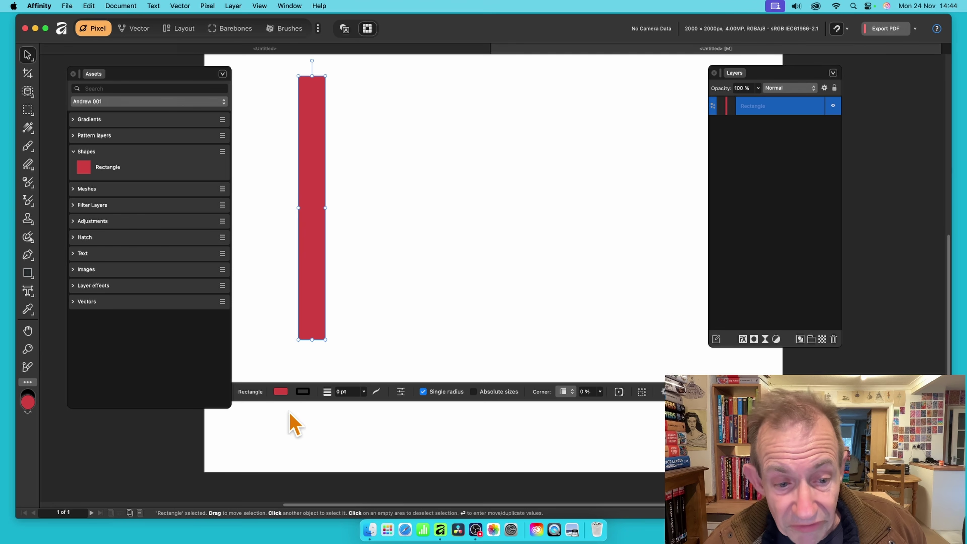
# Give the narrow rectangle a blue 4187D0 fill and an 8 pt black stroke.
pyautogui.click(280, 391)
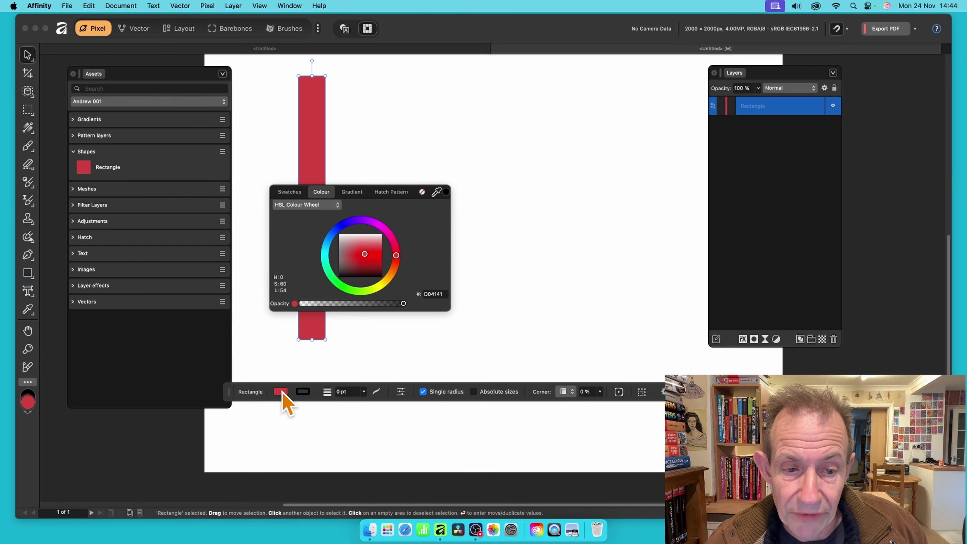
pyautogui.click(329, 237)
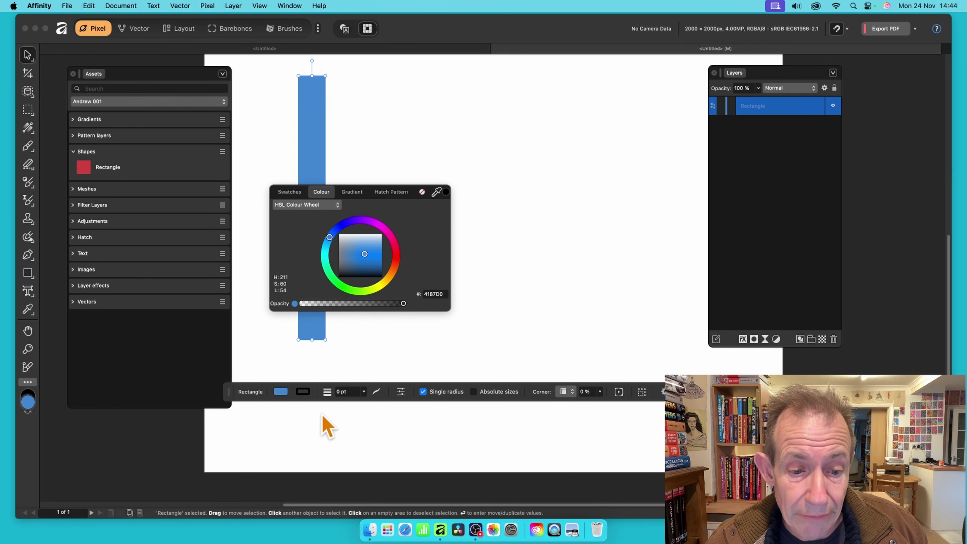
pyautogui.click(309, 395)
pyautogui.click(364, 391)
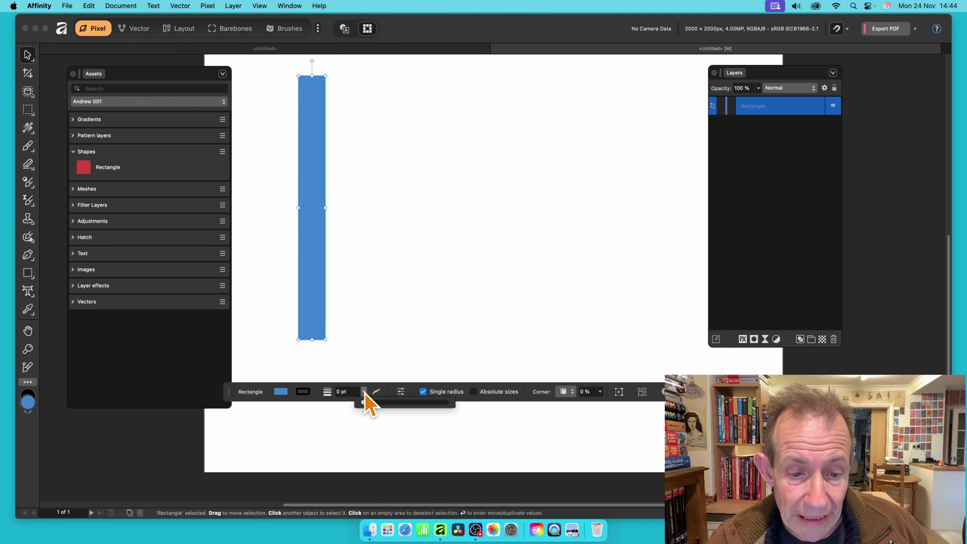
pyautogui.moveTo(362, 402); pyautogui.dragTo(396, 403)
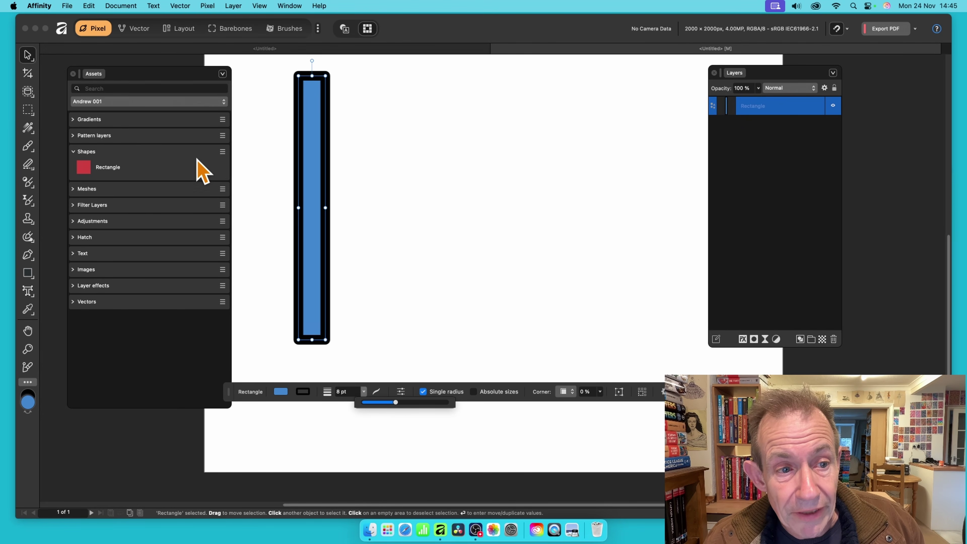
# Add the narrow blue rectangle with the black stroke to the Shapes subcategory of the assets.
pyautogui.click(224, 152)
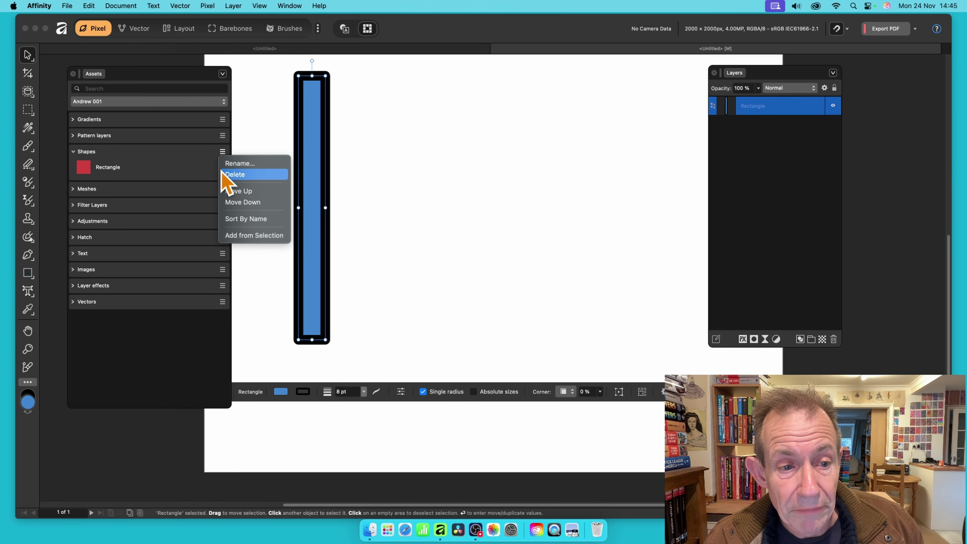
pyautogui.click(242, 233)
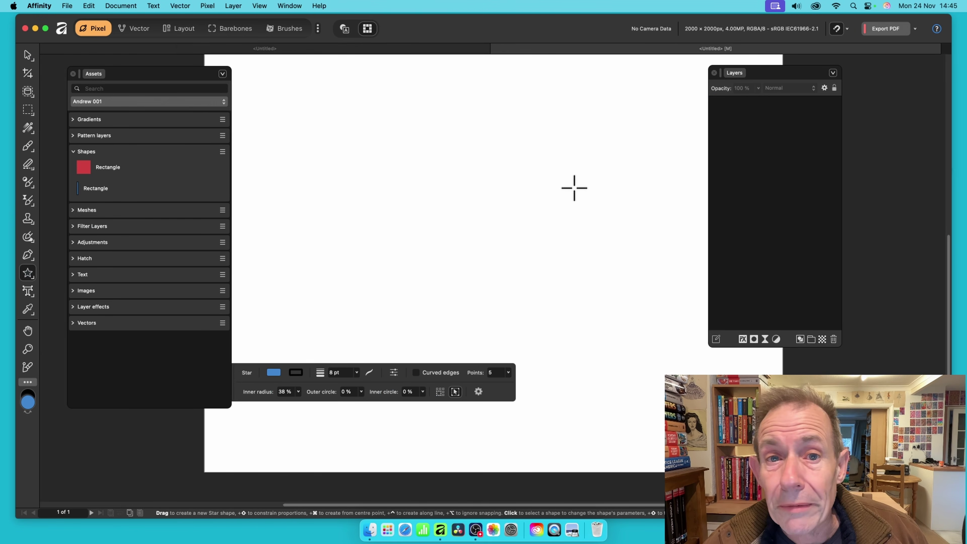
# Draw a five-point star mid-canvas, round its inner corners with a 32% inner circle and set its stroke to 0.95 pt.
pyautogui.moveTo(366, 138); pyautogui.dragTo(563, 333)
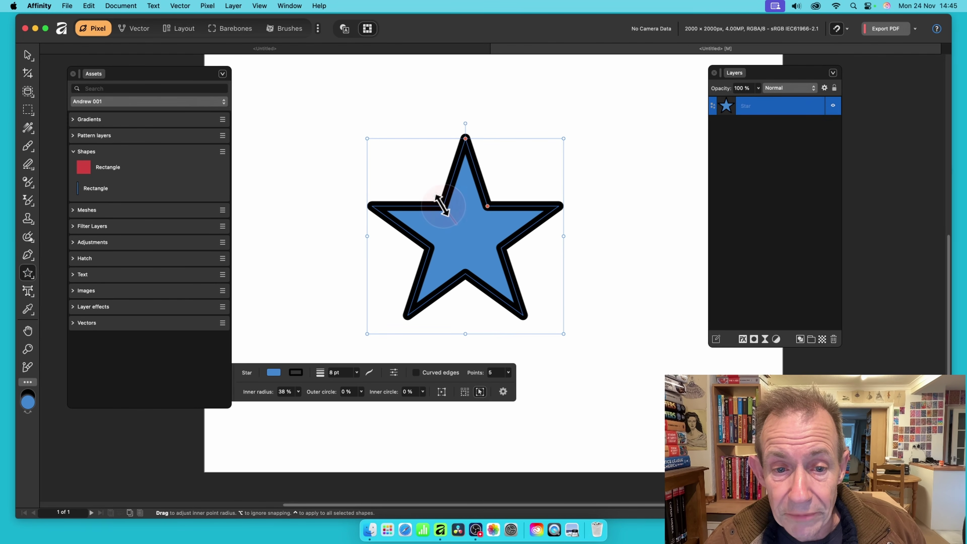
pyautogui.moveTo(443, 205)
pyautogui.mouseDown()
pyautogui.moveTo(434, 192)
pyautogui.moveTo(455, 224)
pyautogui.moveTo(442, 210)
pyautogui.moveTo(450, 216)
pyautogui.mouseUp()
pyautogui.click(356, 373)
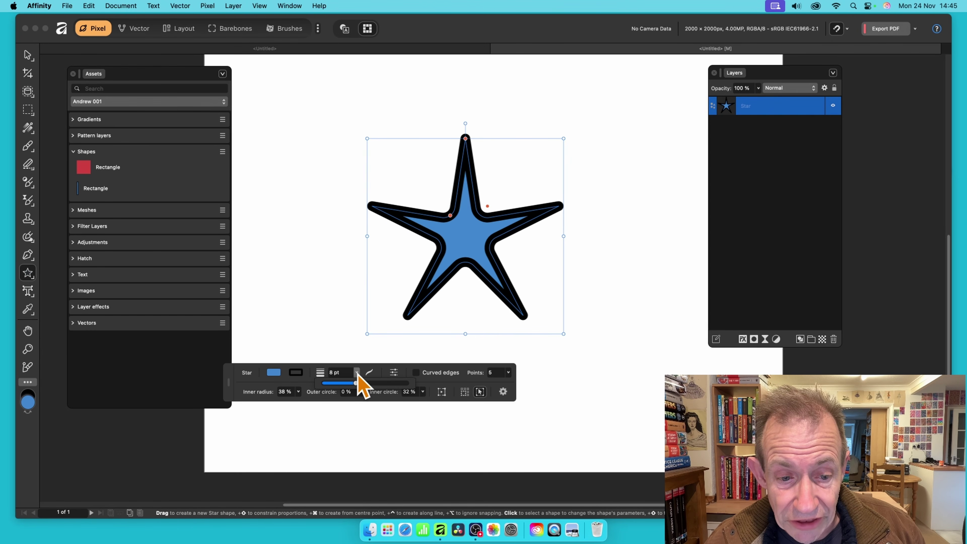
pyautogui.moveTo(352, 384); pyautogui.dragTo(343, 384)
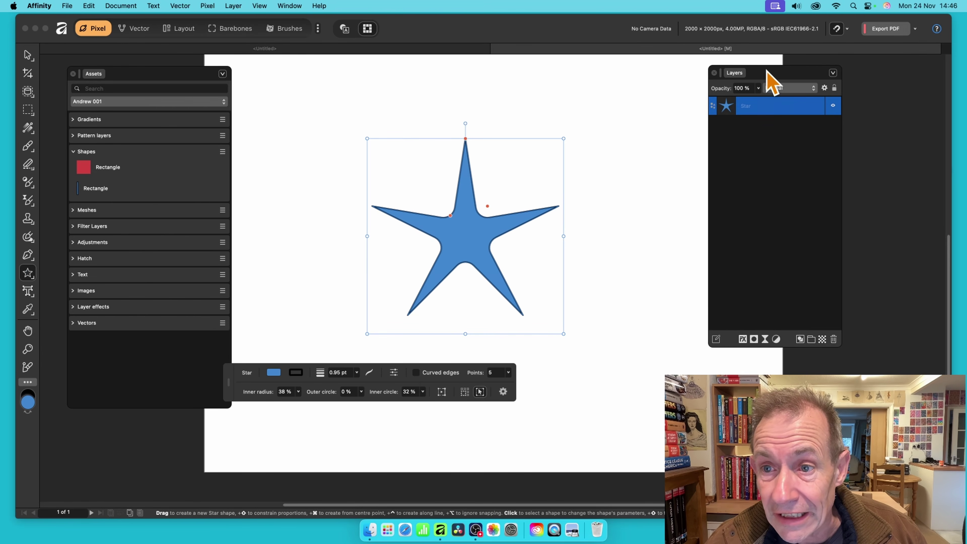
# Move the Layers panel slightly toward the canvas and add the selected star to the Shapes subcategory.
pyautogui.moveTo(767, 72); pyautogui.dragTo(719, 69)
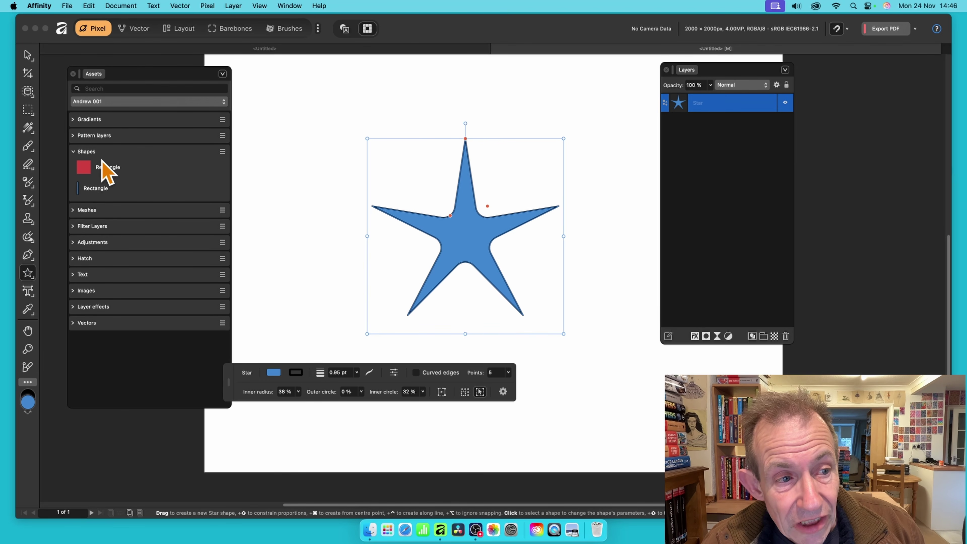
pyautogui.click(222, 152)
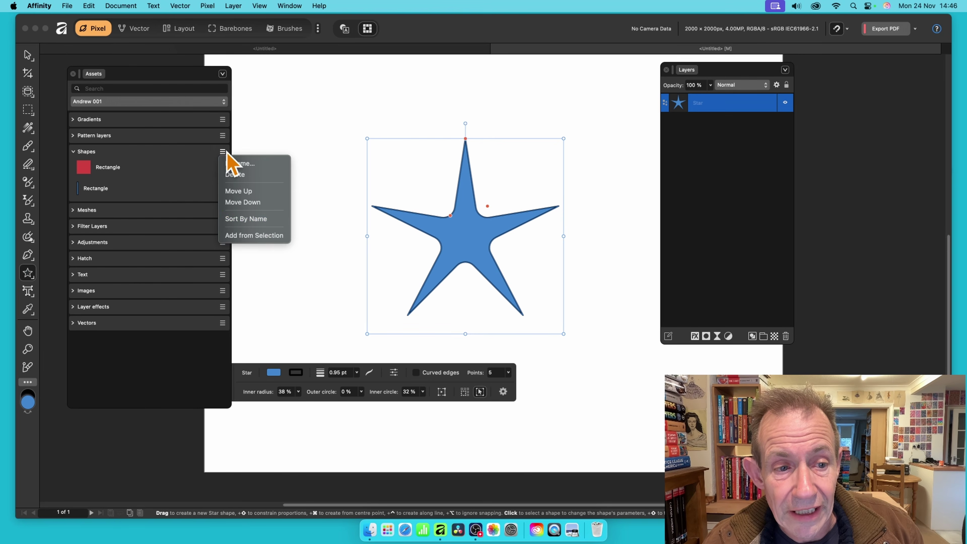
pyautogui.click(259, 236)
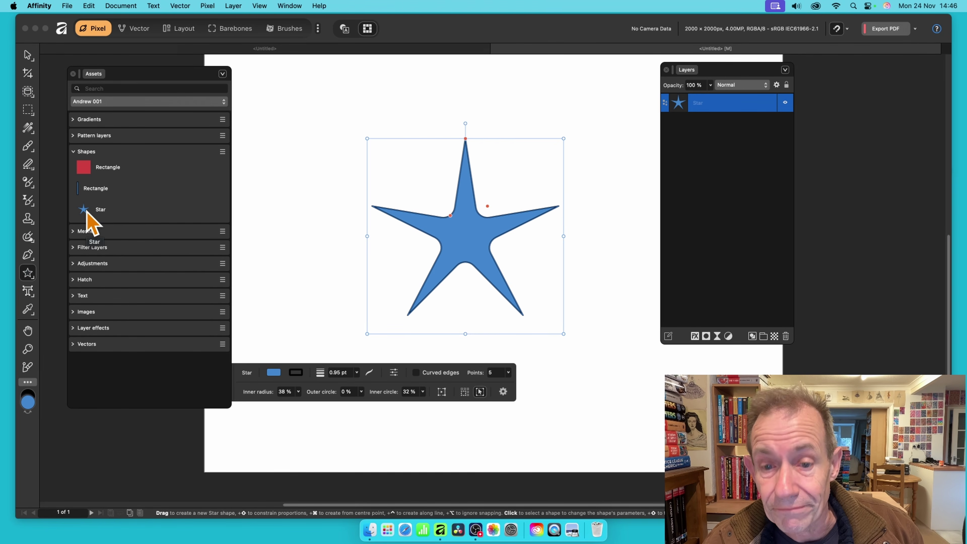
# Place five copies of the Star asset at different spots on the canvas, around the original star.
pyautogui.moveTo(88, 213); pyautogui.dragTo(394, 189)
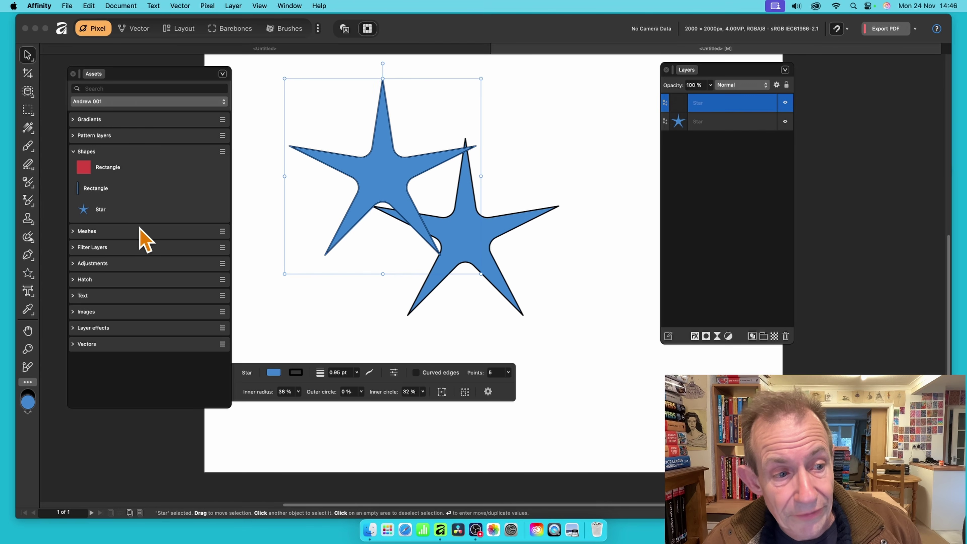
pyautogui.moveTo(108, 221); pyautogui.dragTo(506, 142)
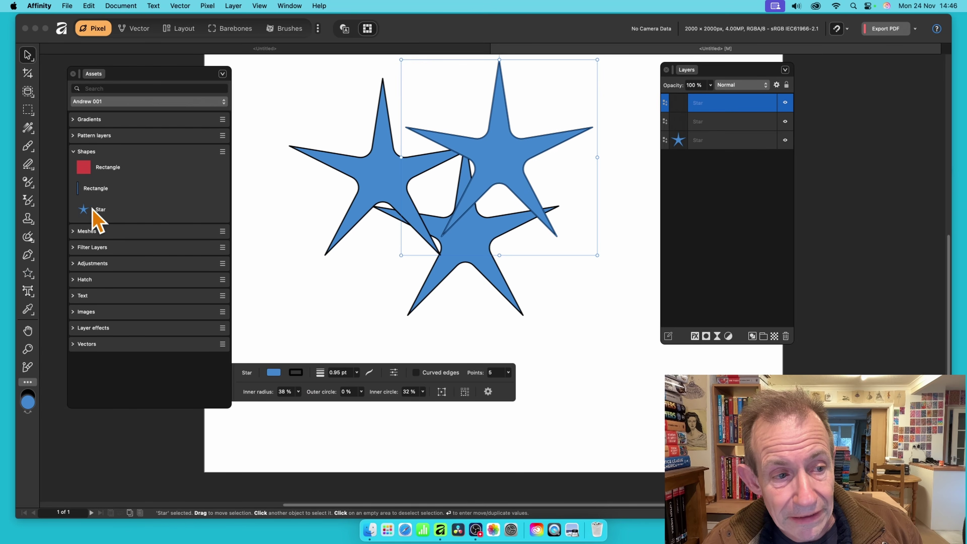
pyautogui.moveTo(93, 211); pyautogui.dragTo(433, 307)
pyautogui.moveTo(100, 211); pyautogui.dragTo(531, 266)
pyautogui.moveTo(103, 216); pyautogui.dragTo(428, 149)
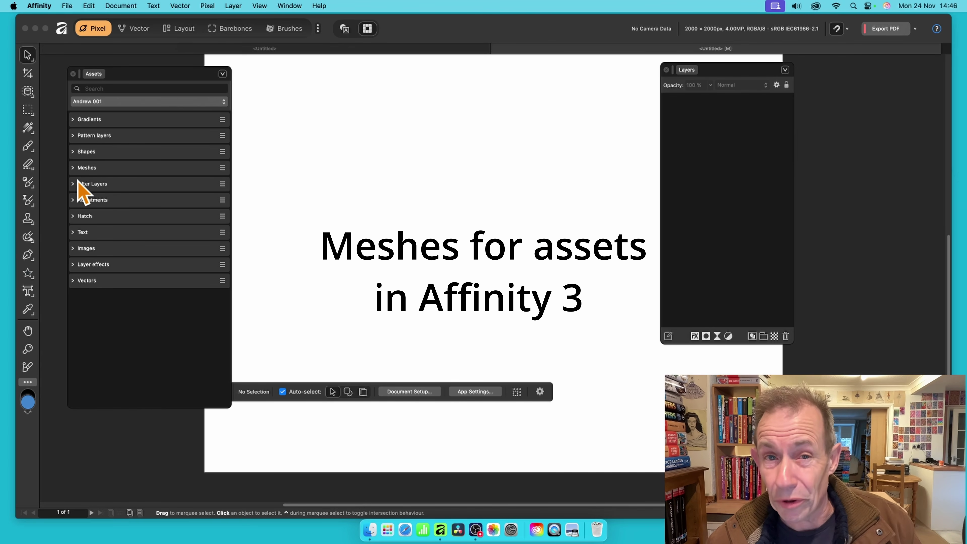
# Place the Rectangle asset from the Meshes subcategory mid-canvas and add two junctions to its mesh fill with the Fill Tool.
pyautogui.click(79, 168)
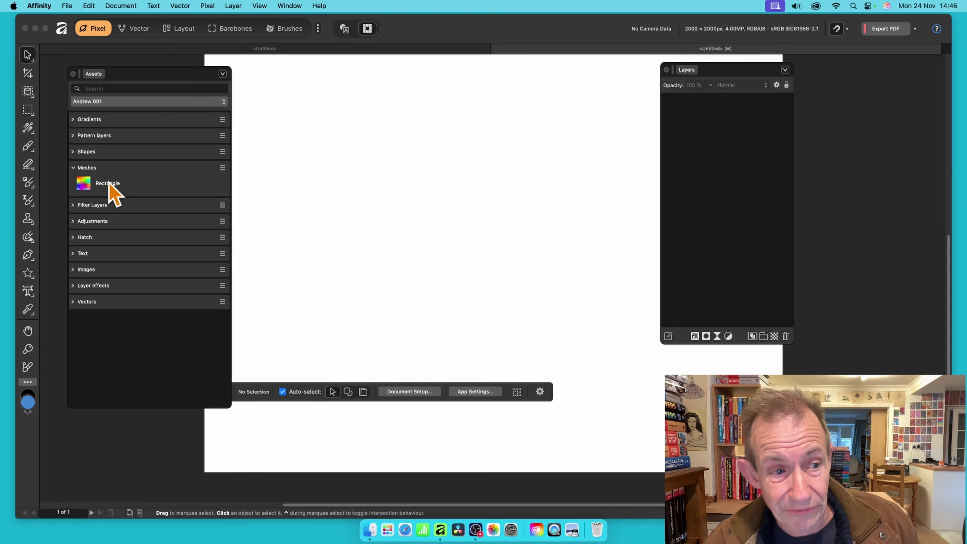
pyautogui.moveTo(103, 185); pyautogui.dragTo(471, 265)
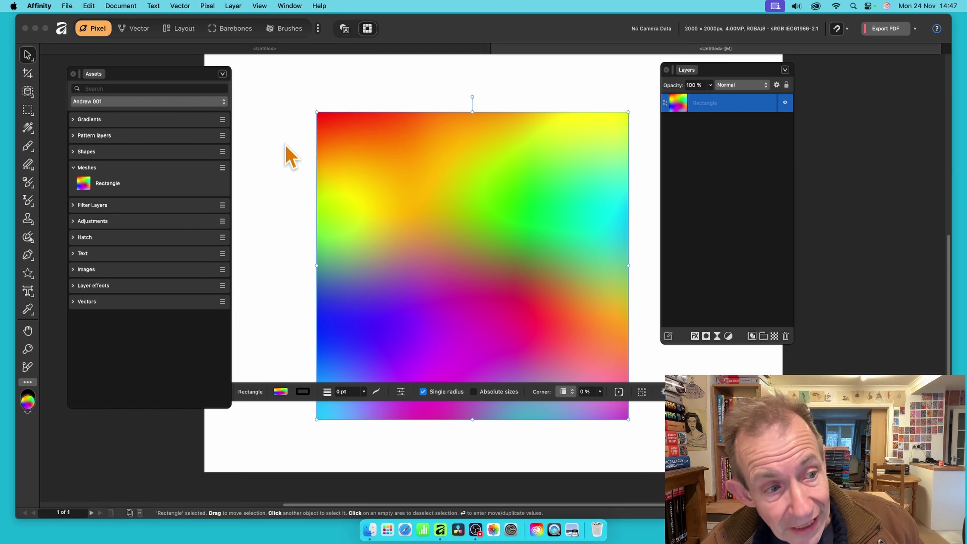
pyautogui.click(30, 129)
pyautogui.click(30, 132)
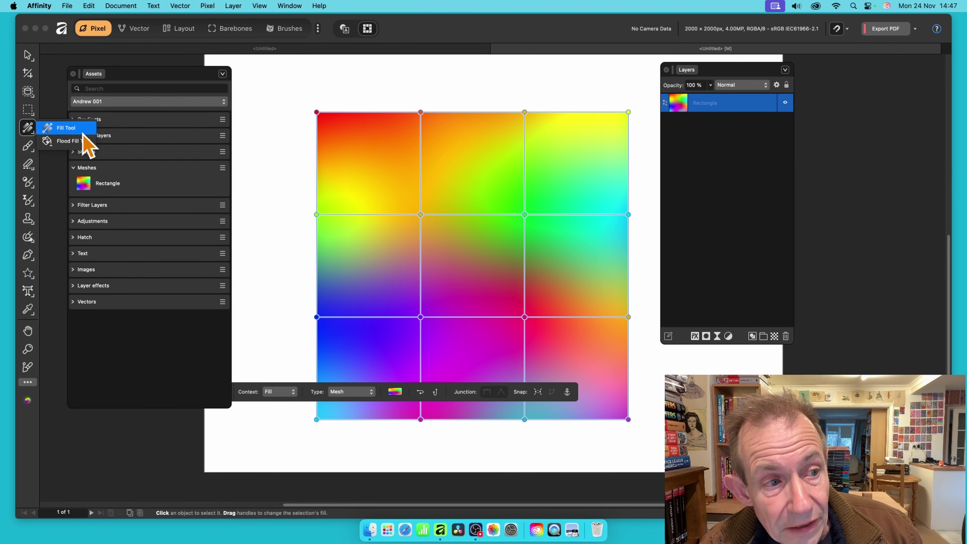
pyautogui.click(84, 132)
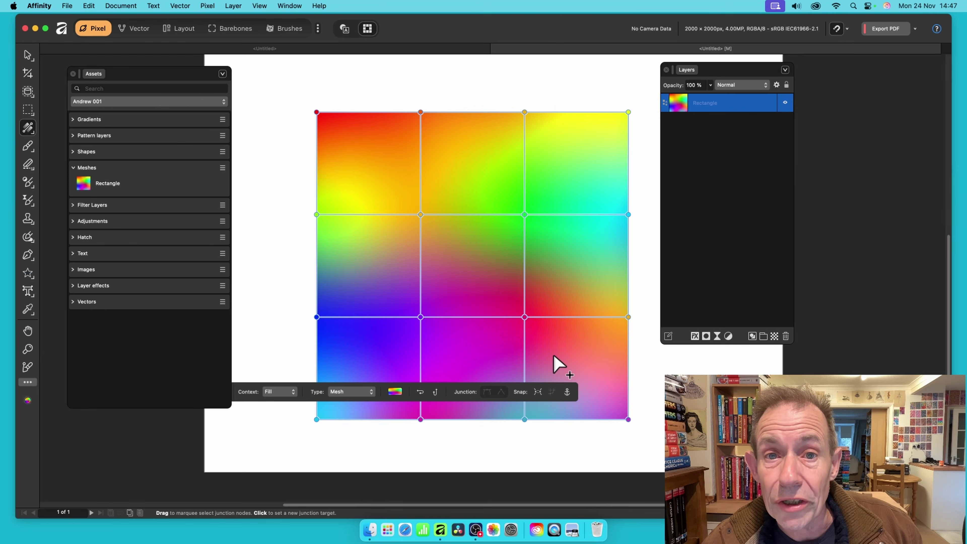
pyautogui.click(471, 154)
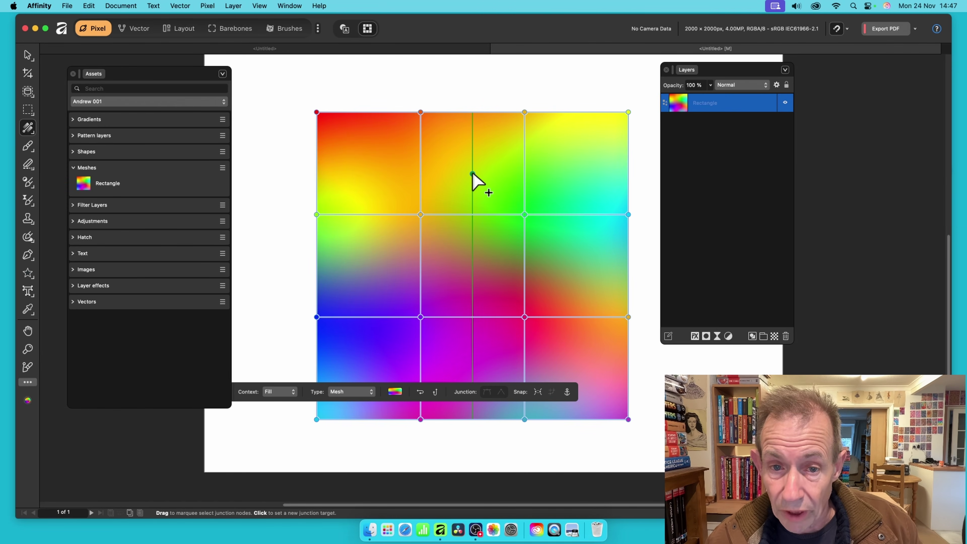
pyautogui.click(473, 168)
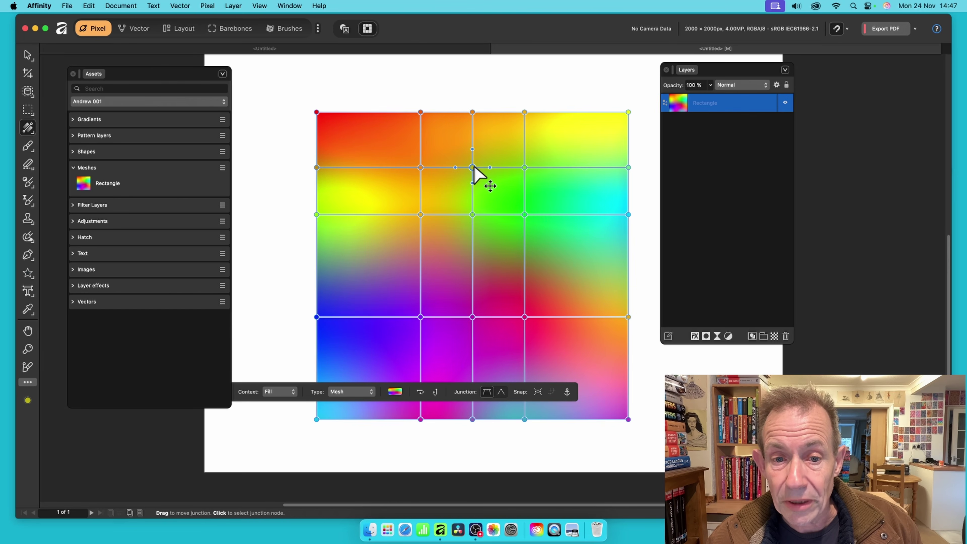
pyautogui.click(576, 258)
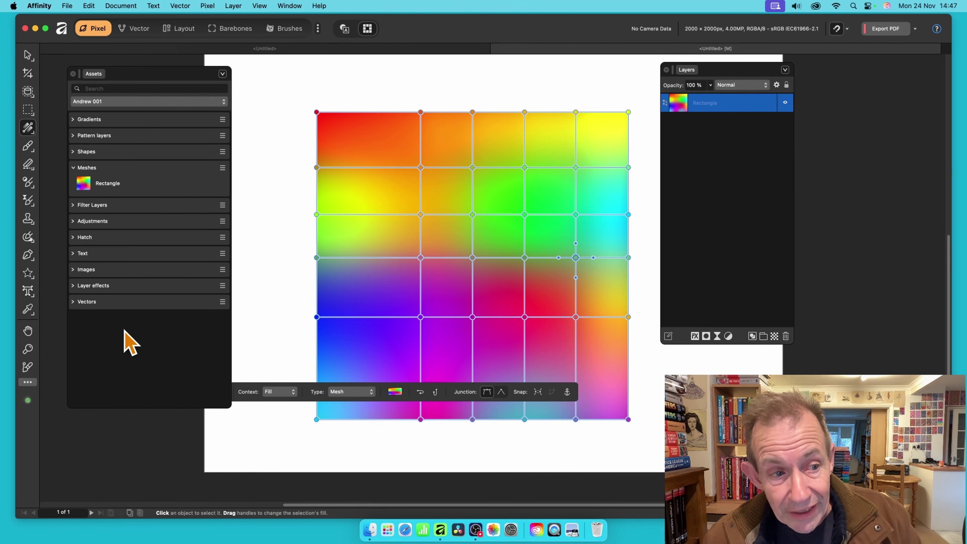
# Add the edited mesh rectangle to the Meshes subcategory, and place a copy of the new asset to check its mesh grid.
pyautogui.click(223, 168)
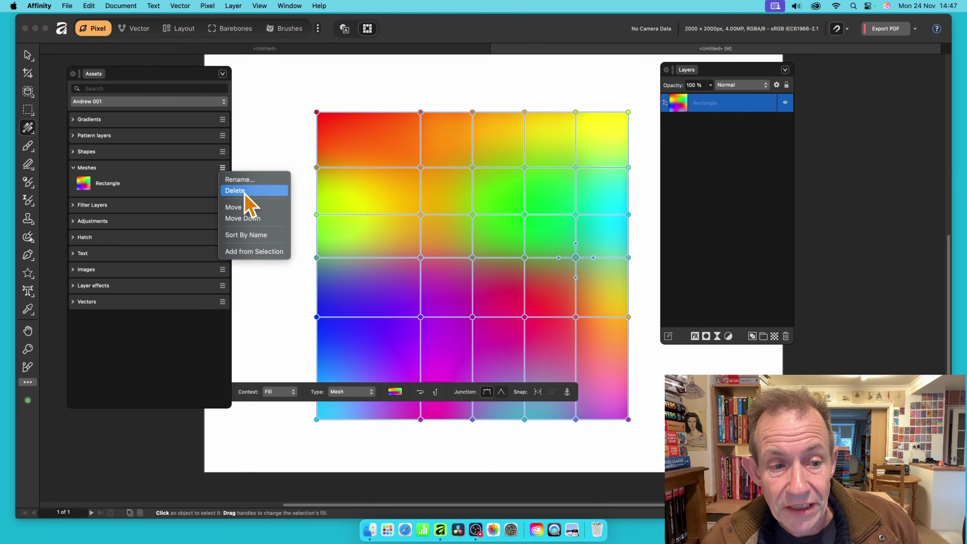
pyautogui.click(268, 256)
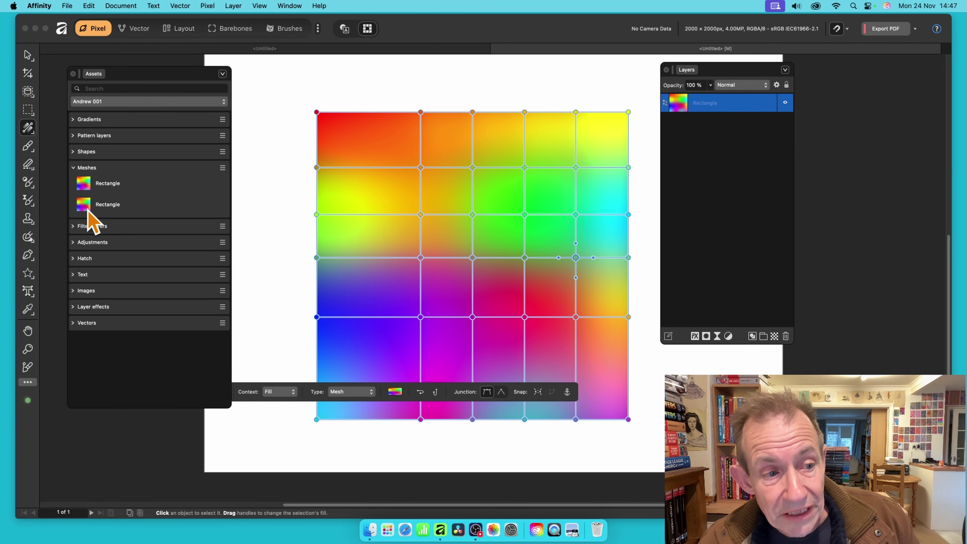
pyautogui.moveTo(85, 205); pyautogui.dragTo(406, 189)
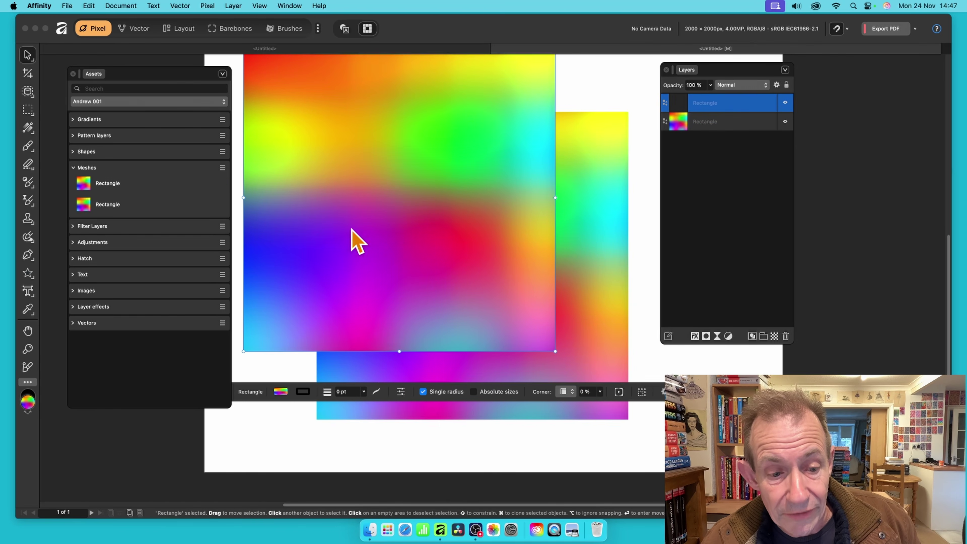
pyautogui.click(28, 129)
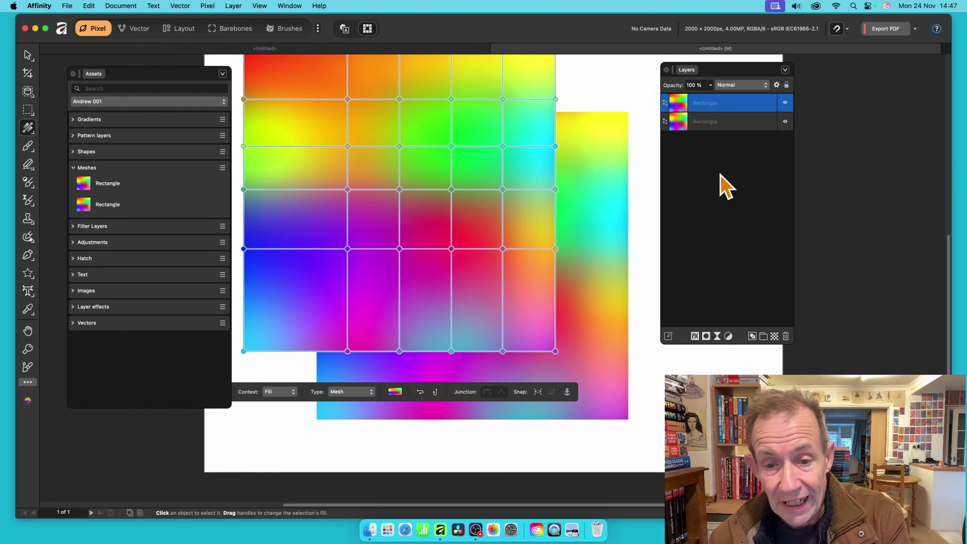
# Delete both mesh rectangles from the canvas.
pyautogui.click(35, 56)
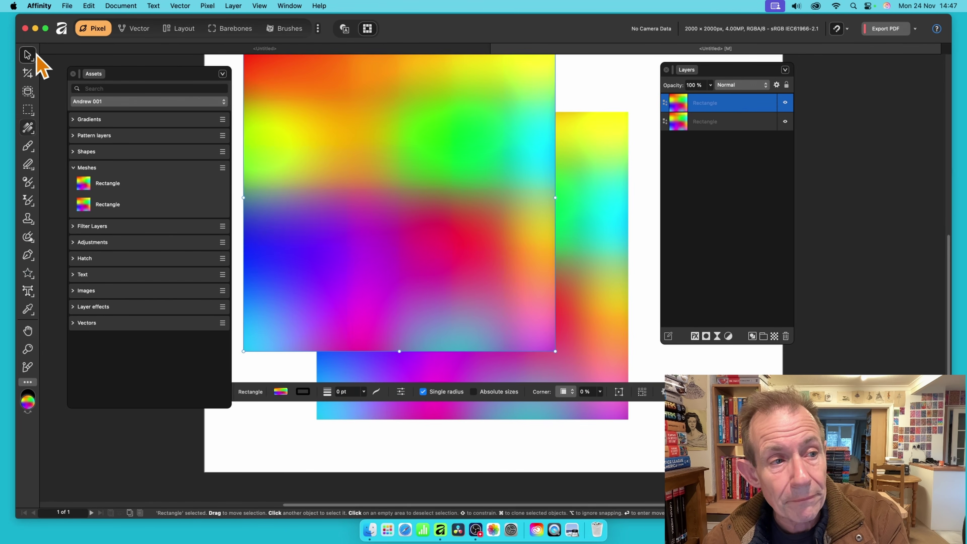
pyautogui.press('Delete')
pyautogui.press('Delete')
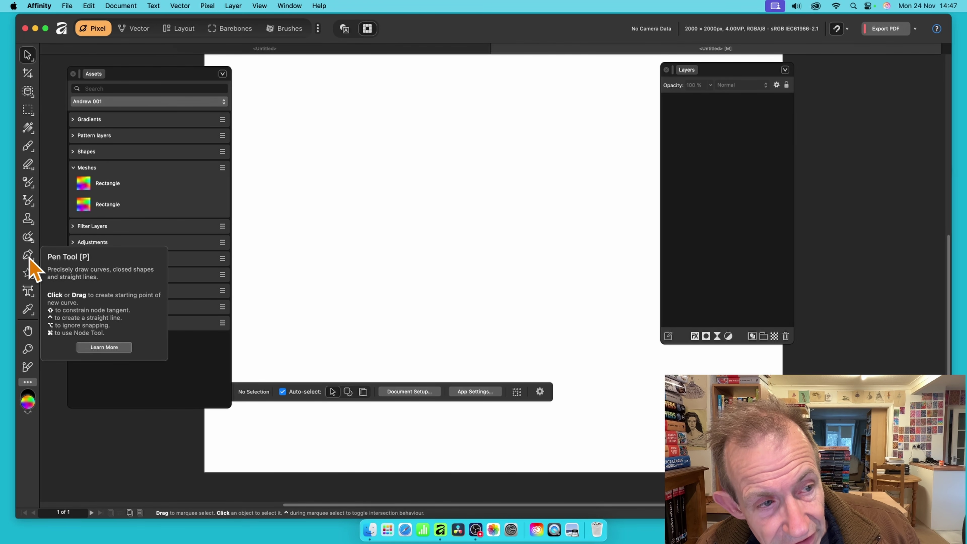
# Draw a tall mesh-filled diamond with a 0.95 pt stroke mid-canvas and add it to the Meshes subcategory.
pyautogui.click(29, 273)
pyautogui.click(78, 293)
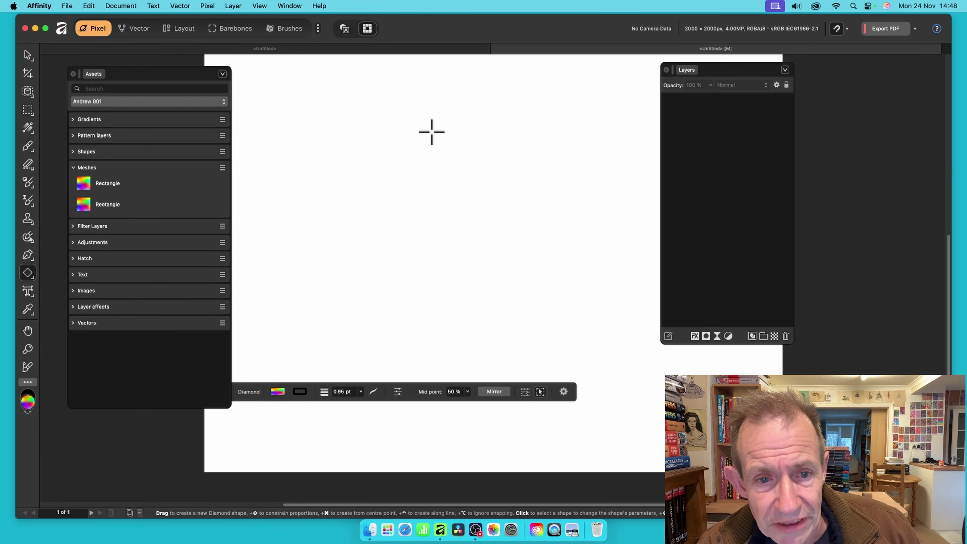
pyautogui.moveTo(370, 109); pyautogui.dragTo(545, 394)
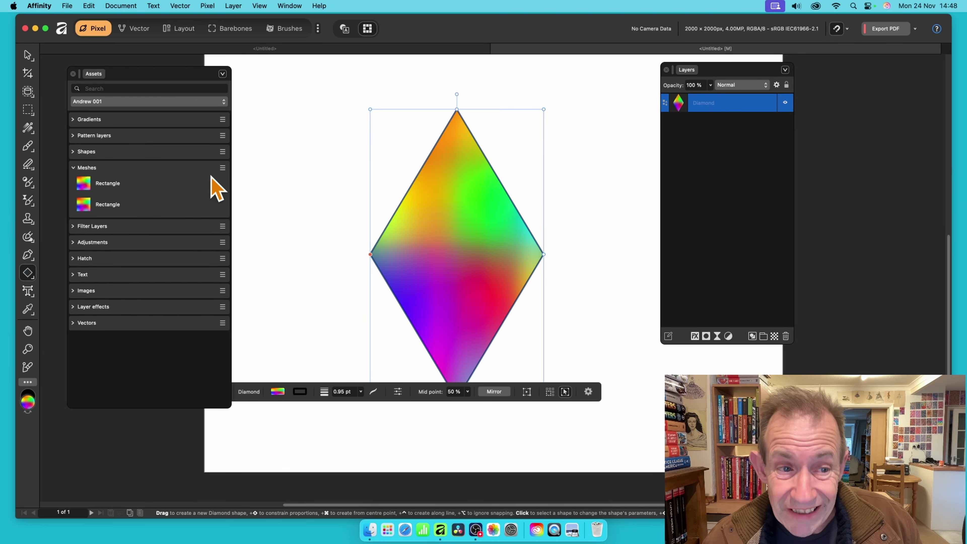
pyautogui.click(222, 168)
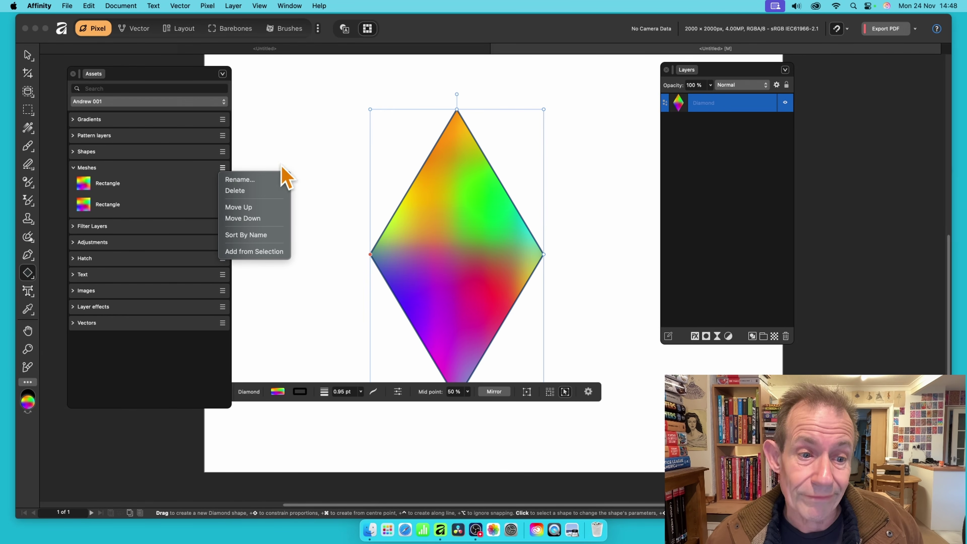
pyautogui.click(272, 252)
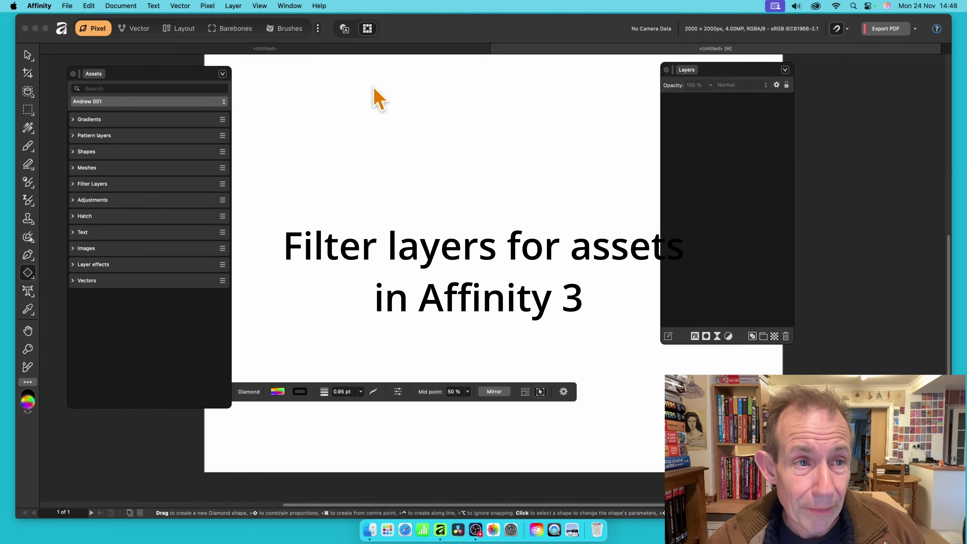
# Examine which Distort types are offered for a new live filter layer without applying one.
pyautogui.click(207, 6)
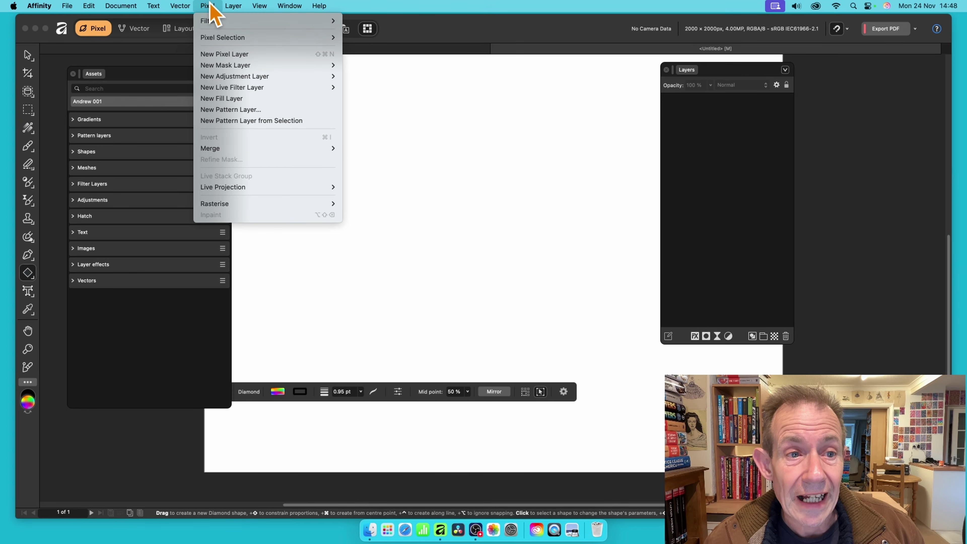
pyautogui.moveTo(236, 88)
pyautogui.moveTo(392, 100)
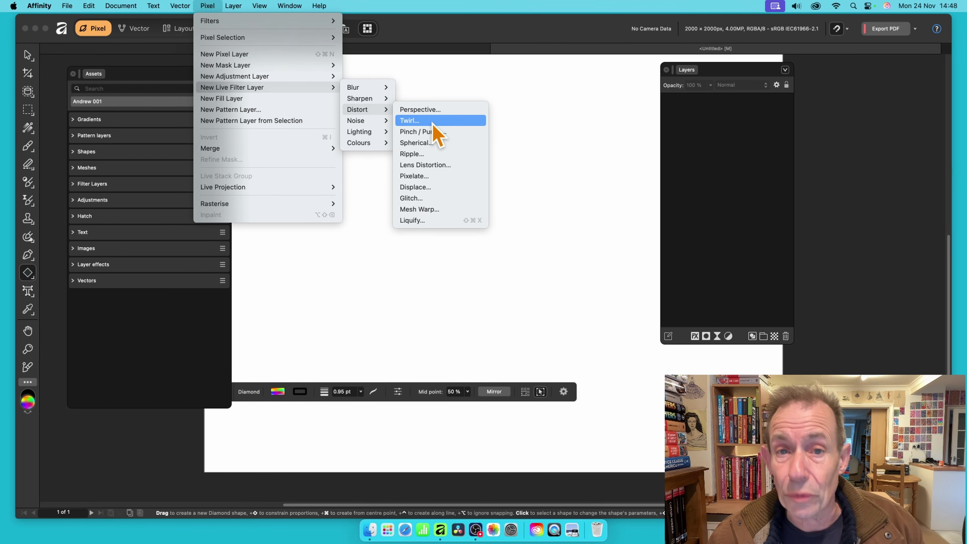
pyautogui.click(711, 236)
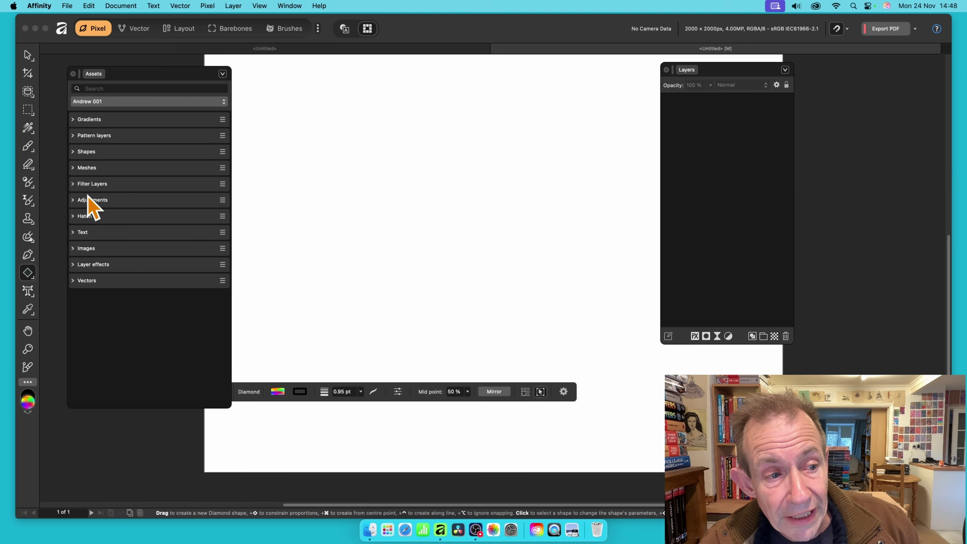
# Place the first Rectangle asset from the Filter Layers subcategory on the upper part of the canvas.
pyautogui.click(76, 184)
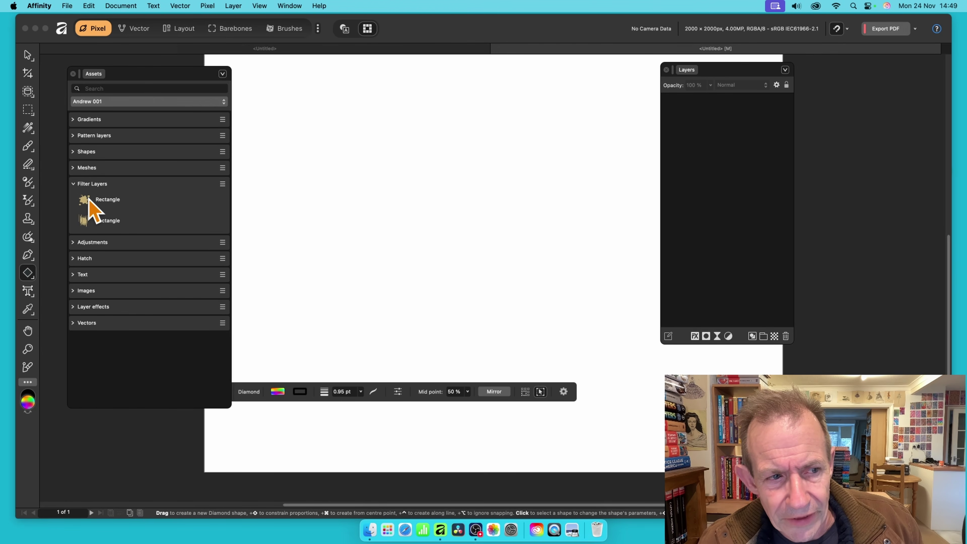
pyautogui.moveTo(87, 202); pyautogui.dragTo(401, 190)
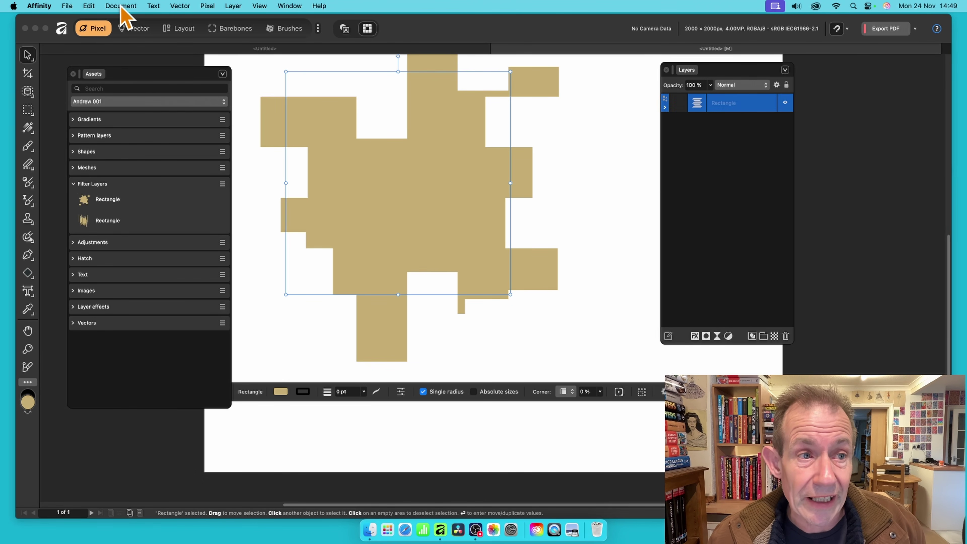
pyautogui.click(208, 6)
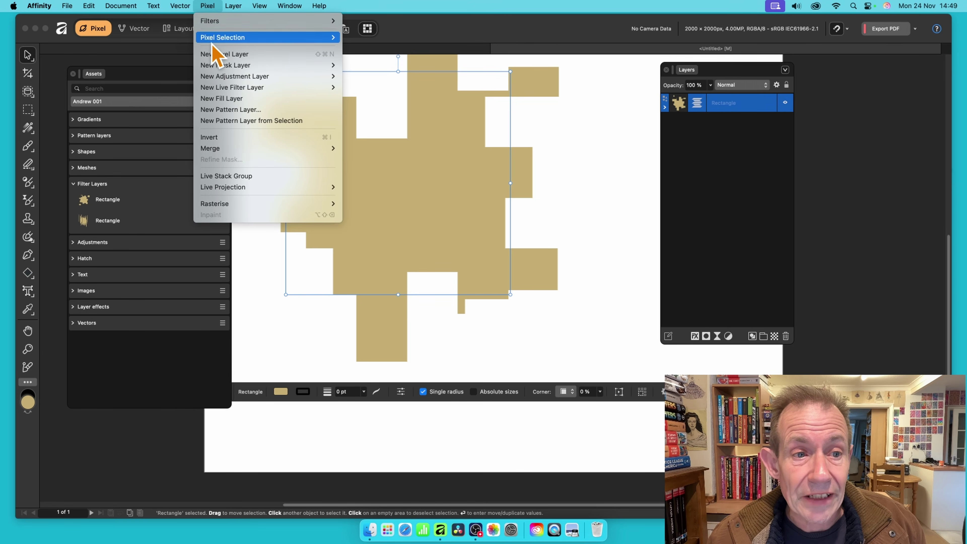
pyautogui.moveTo(229, 87)
pyautogui.moveTo(384, 110)
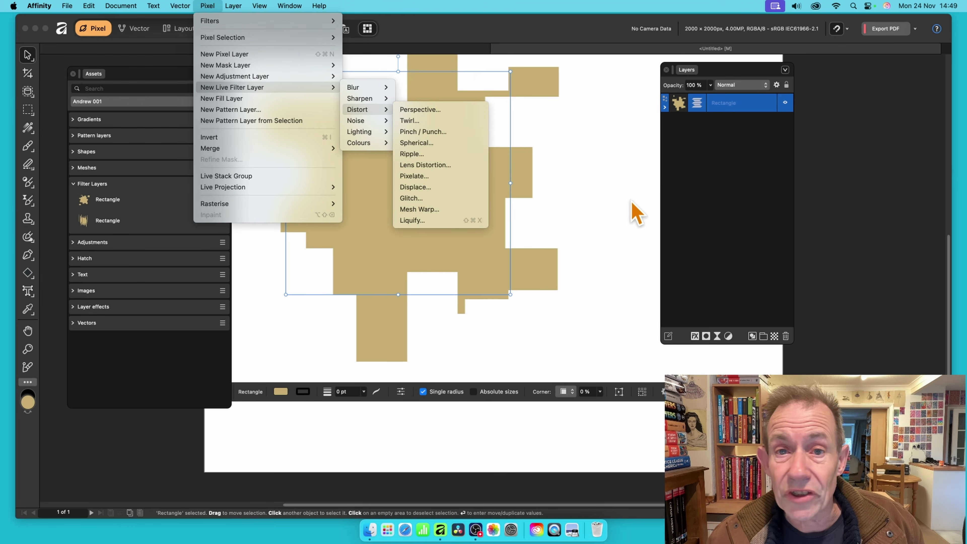
pyautogui.click(643, 204)
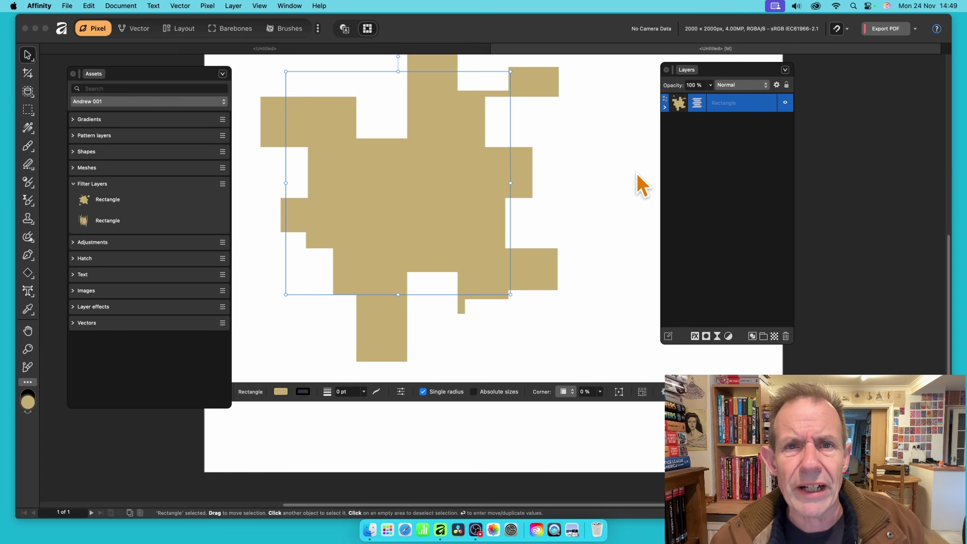
# Shrink the placed rectangle from its upper corner and adjust its nested Glitch live filter so the shape breaks into many more fragments.
pyautogui.moveTo(510, 71); pyautogui.dragTo(485, 108)
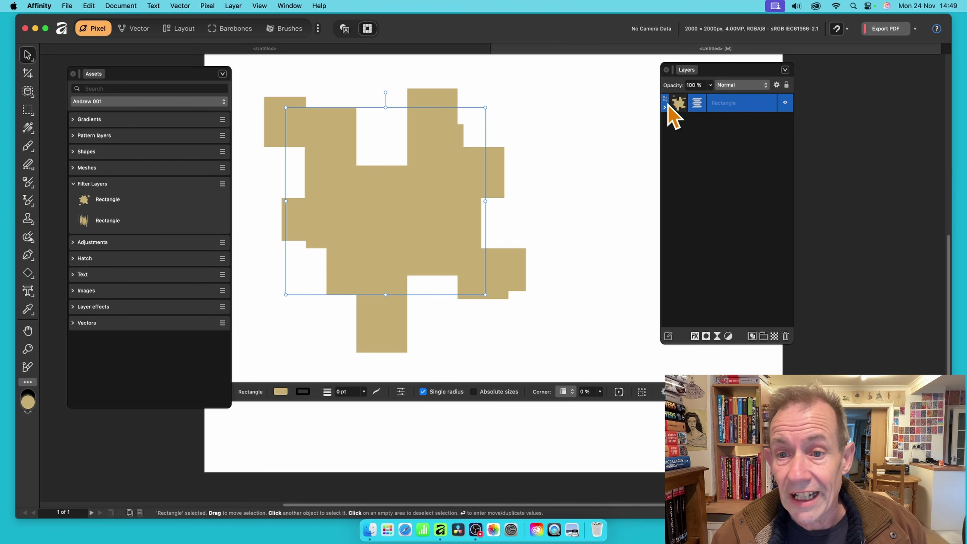
pyautogui.click(665, 107)
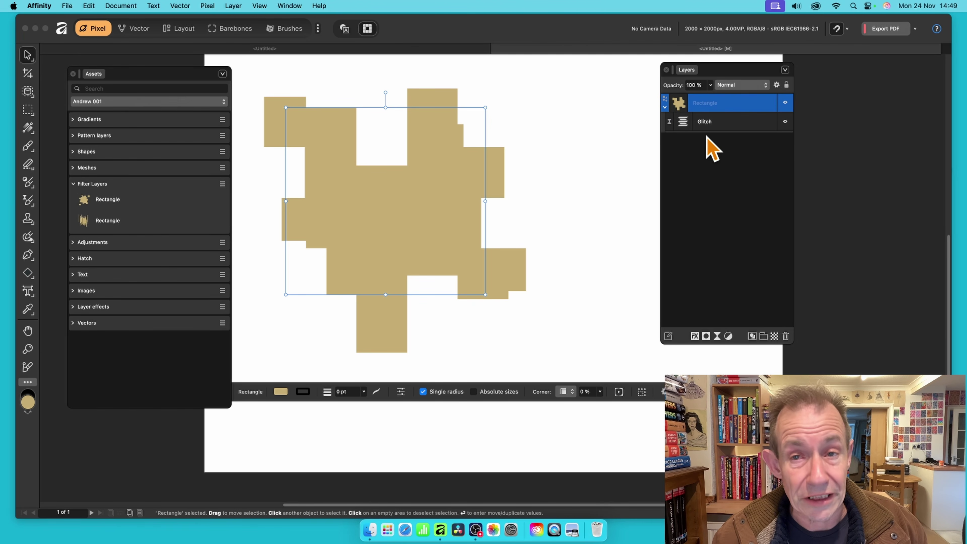
pyautogui.moveTo(695, 70); pyautogui.dragTo(632, 61)
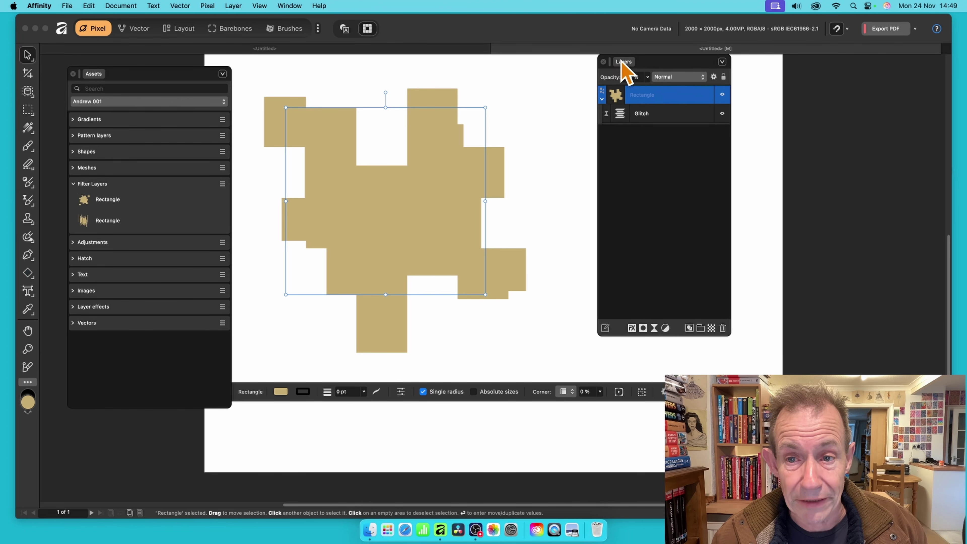
pyautogui.doubleClick(620, 116)
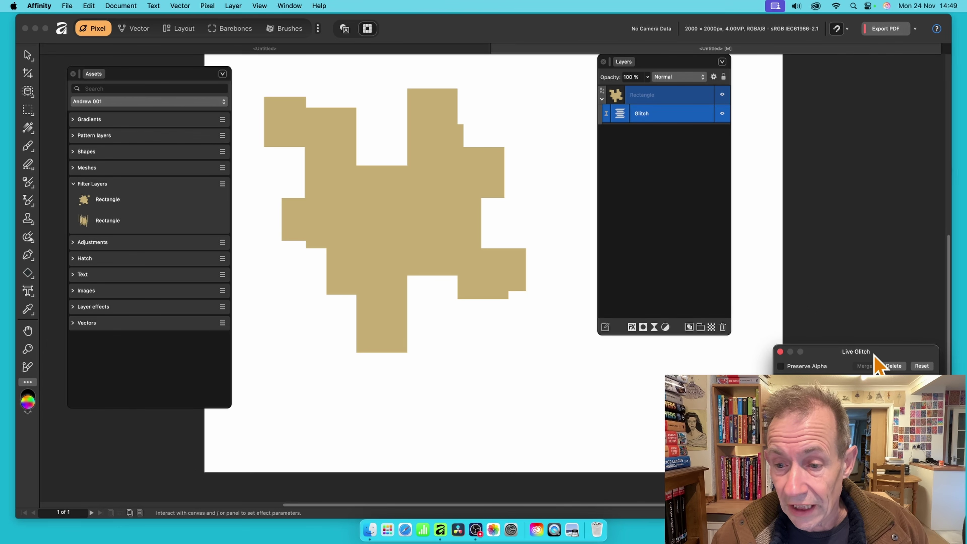
pyautogui.moveTo(873, 352); pyautogui.dragTo(356, 135)
pyautogui.moveTo(327, 199)
pyautogui.mouseDown()
pyautogui.moveTo(357, 200)
pyautogui.moveTo(335, 199)
pyautogui.mouseUp()
pyautogui.moveTo(284, 246); pyautogui.dragTo(271, 248)
pyautogui.click(263, 131)
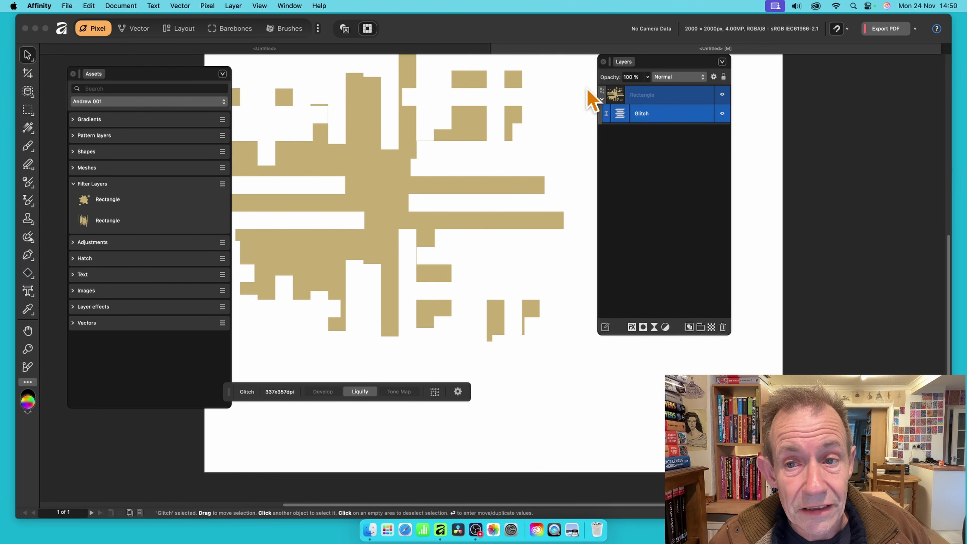
# Add the modified glitch rectangle to the Filter Layers subcategory as a new asset and delete it from the canvas.
pyautogui.click(620, 98)
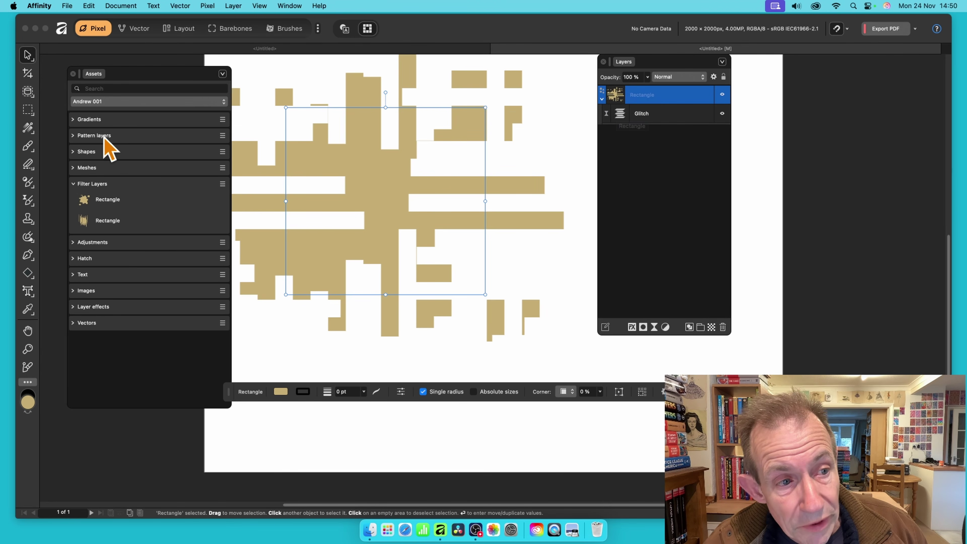
pyautogui.click(222, 183)
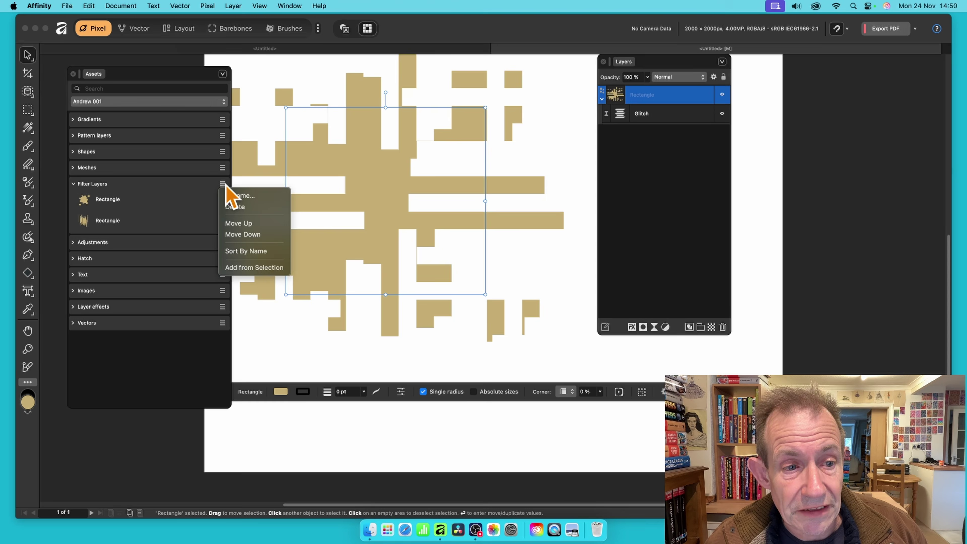
pyautogui.click(254, 268)
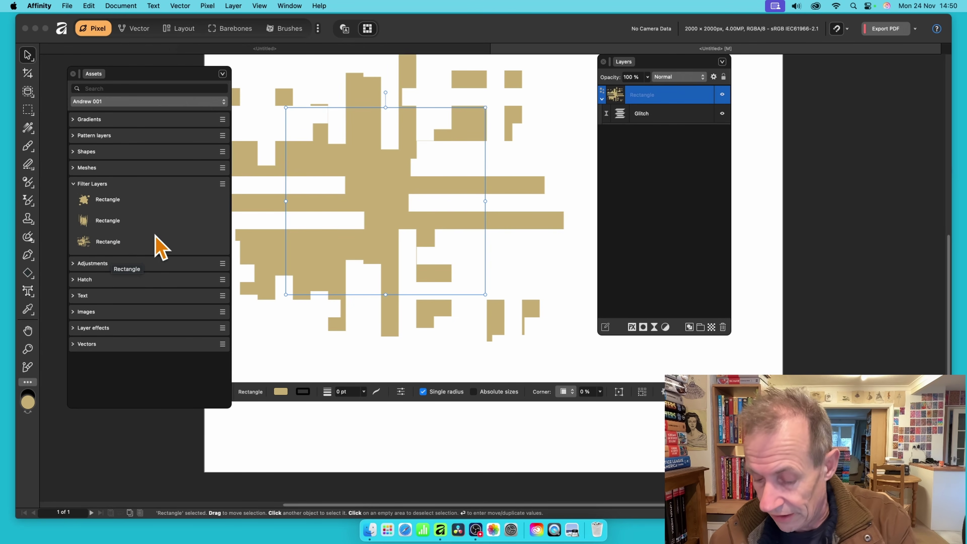
pyautogui.press('Delete')
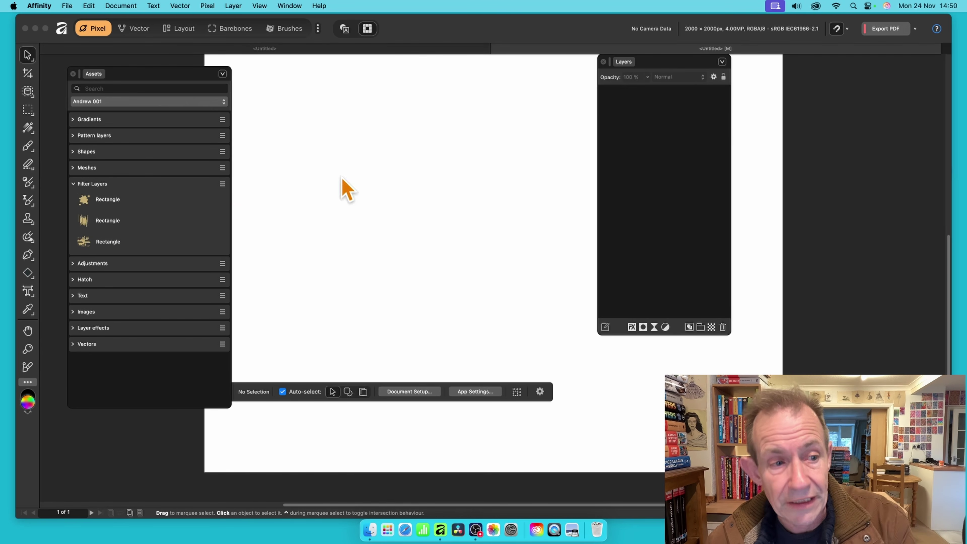
# Place three copies of the third Rectangle asset from the Filter Layers subcategory across the canvas.
pyautogui.moveTo(106, 246); pyautogui.dragTo(341, 154)
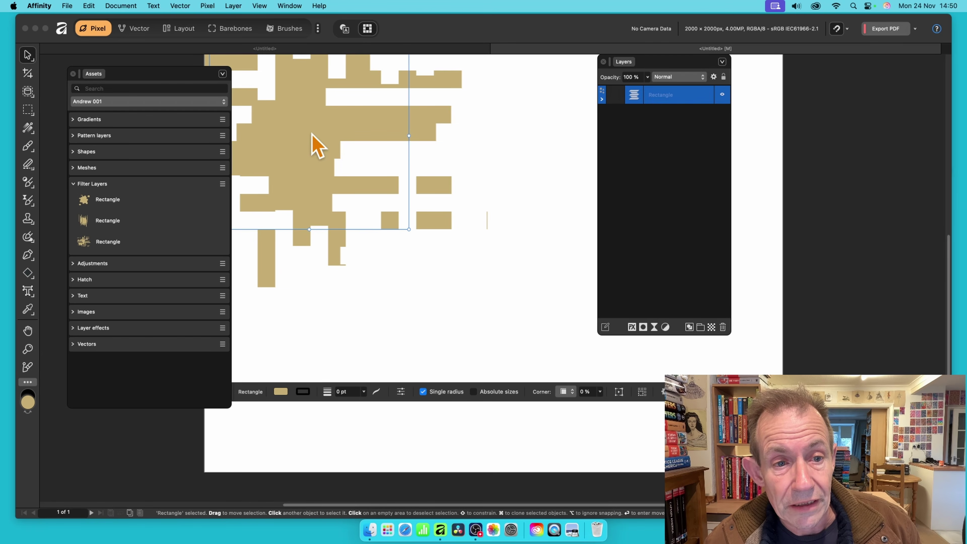
pyautogui.moveTo(92, 244); pyautogui.dragTo(457, 315)
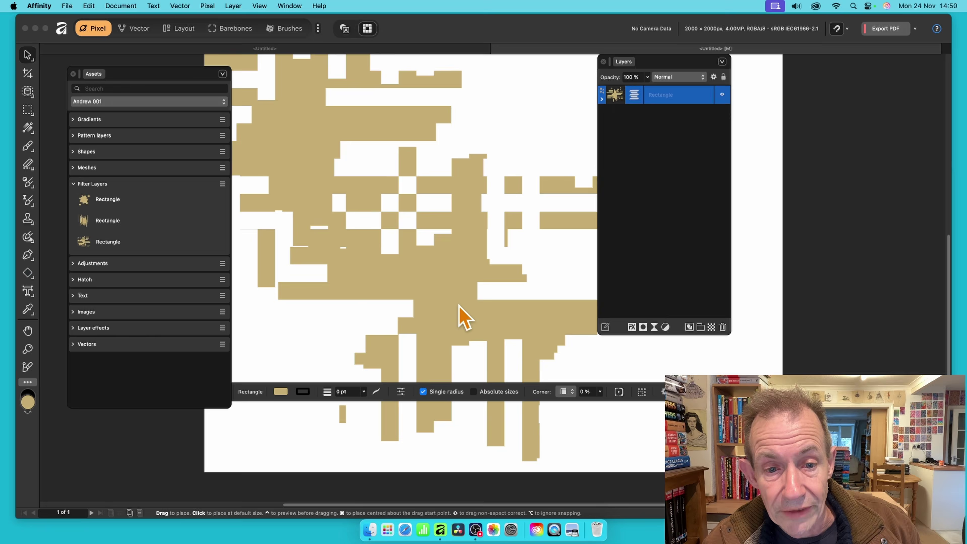
pyautogui.moveTo(85, 244); pyautogui.dragTo(562, 148)
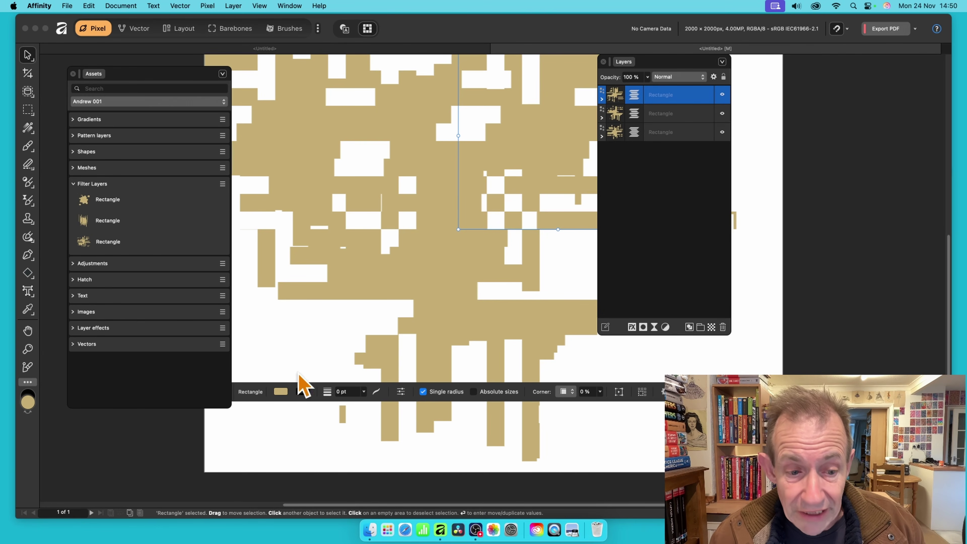
# Change the topmost glitch rectangle's fill colour to red FF1B00.
pyautogui.click(281, 391)
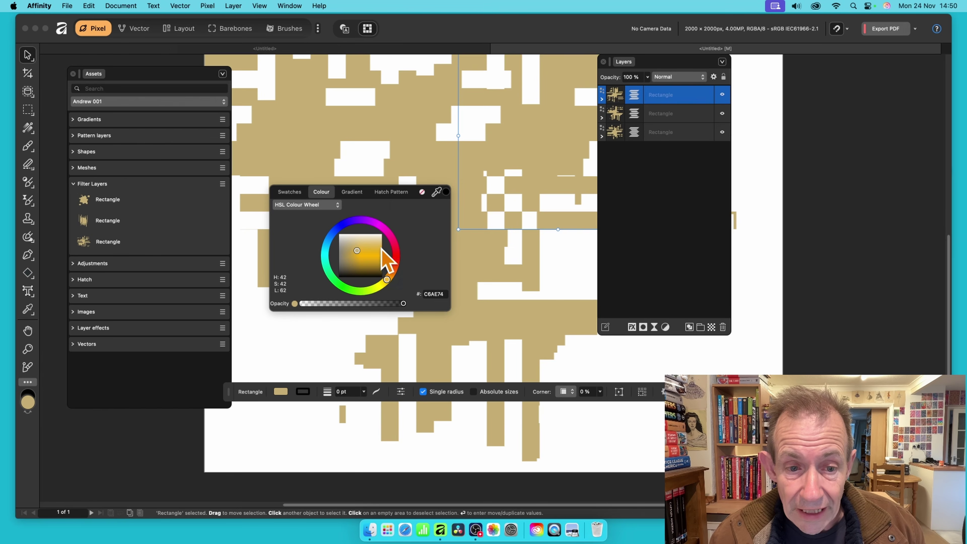
pyautogui.moveTo(376, 267); pyautogui.dragTo(398, 253)
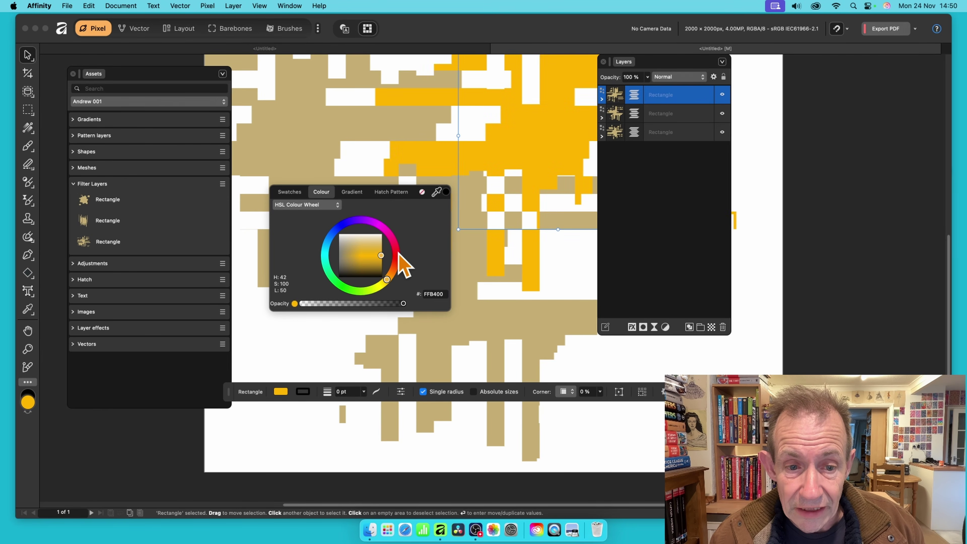
pyautogui.click(398, 258)
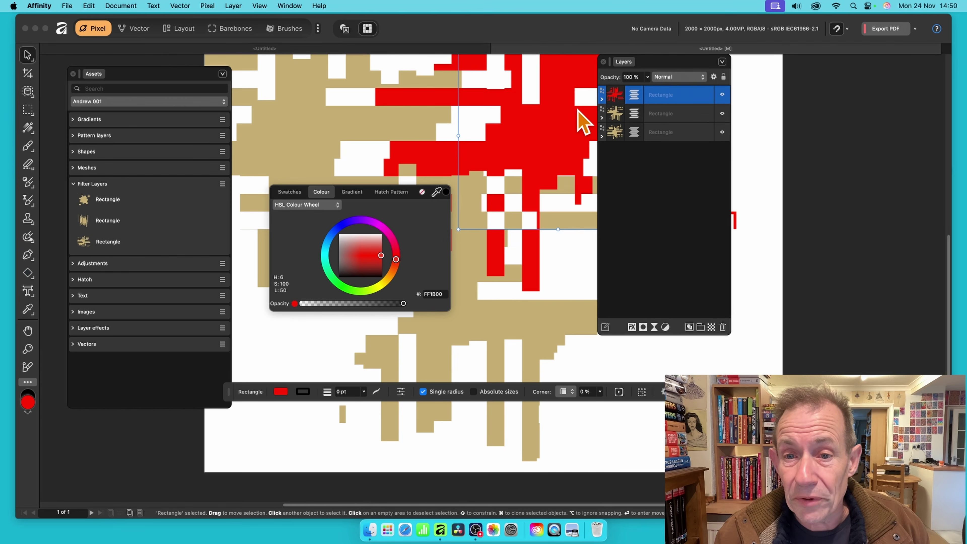
# Apply a 3D layer effect with a 37.3 px radius to the red glitch rectangle.
pyautogui.click(602, 99)
pyautogui.click(601, 99)
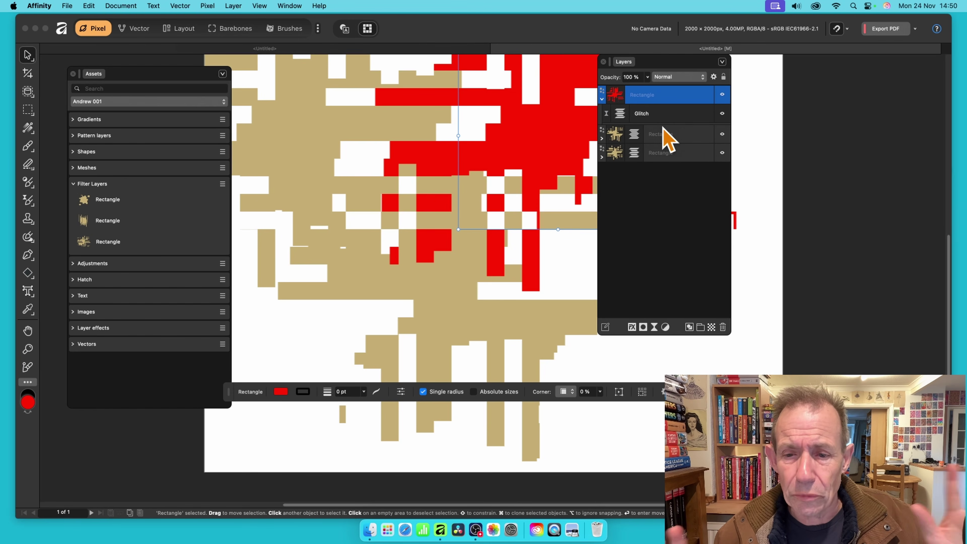
pyautogui.click(631, 327)
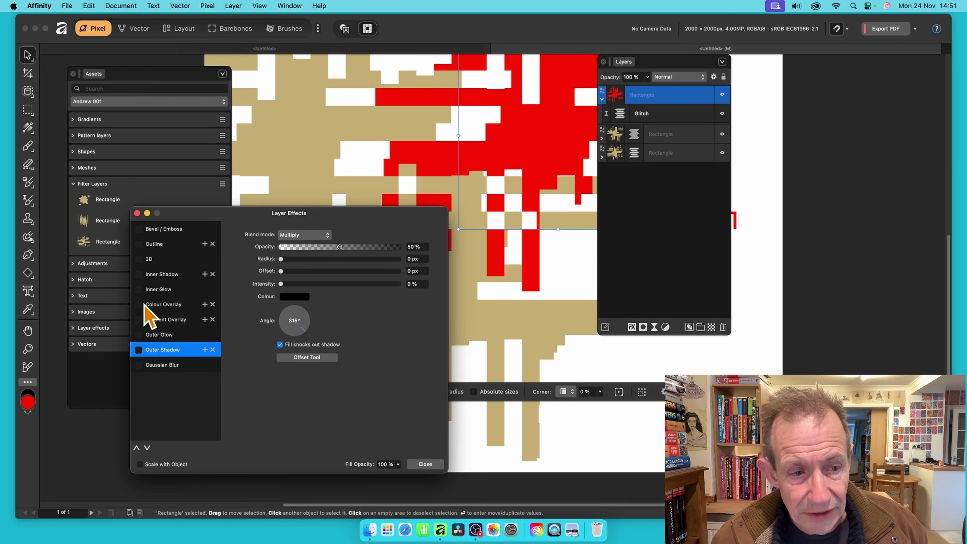
pyautogui.click(138, 259)
pyautogui.click(152, 259)
pyautogui.moveTo(328, 234); pyautogui.dragTo(368, 234)
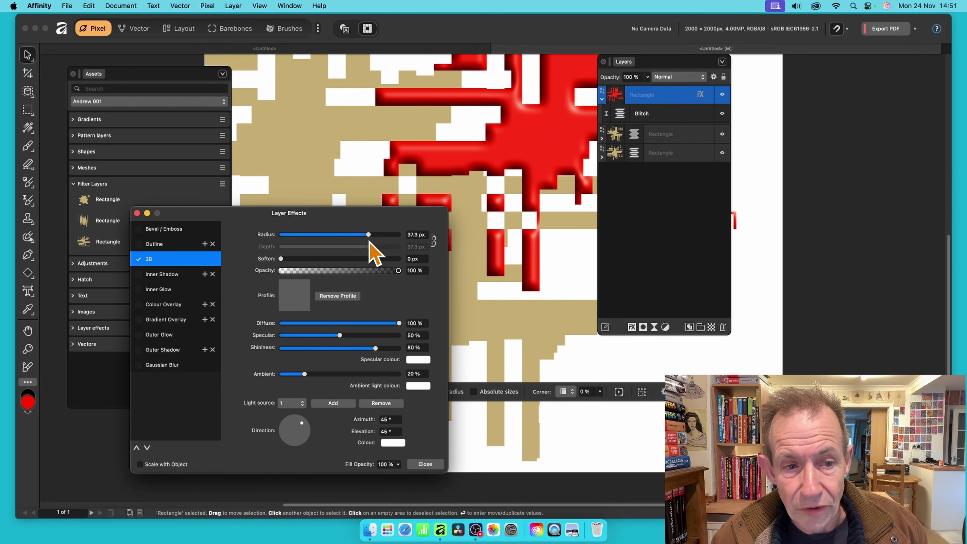
pyautogui.click(137, 213)
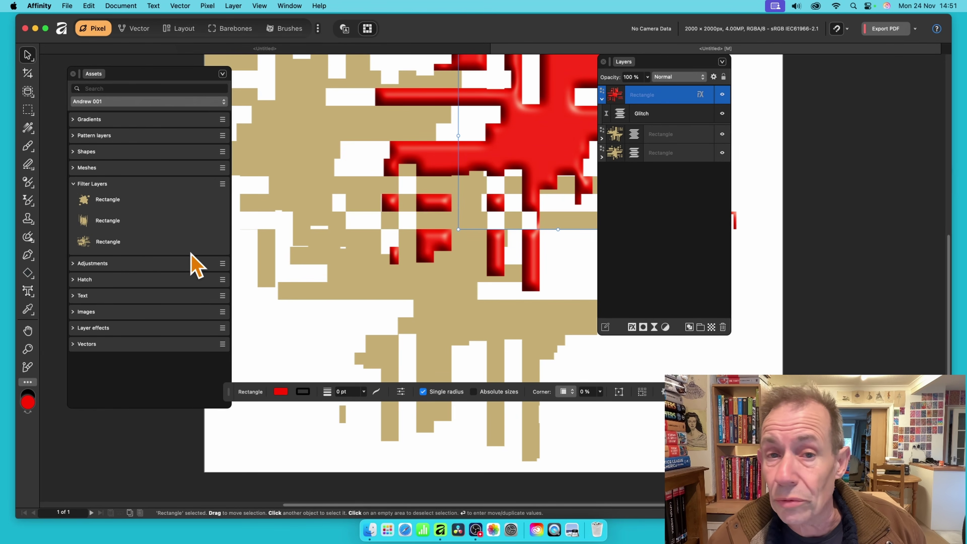
# Delete all objects from the canvas and place the second Rectangle asset from the Filter Layers subcategory on the upper middle.
pyautogui.press('super+a')
pyautogui.press('BackSpace')
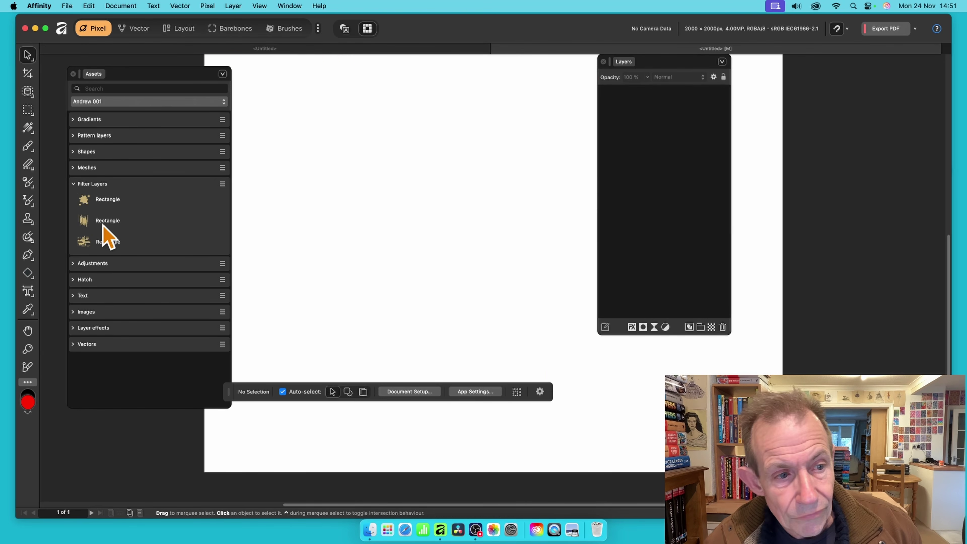
pyautogui.moveTo(103, 229); pyautogui.dragTo(406, 183)
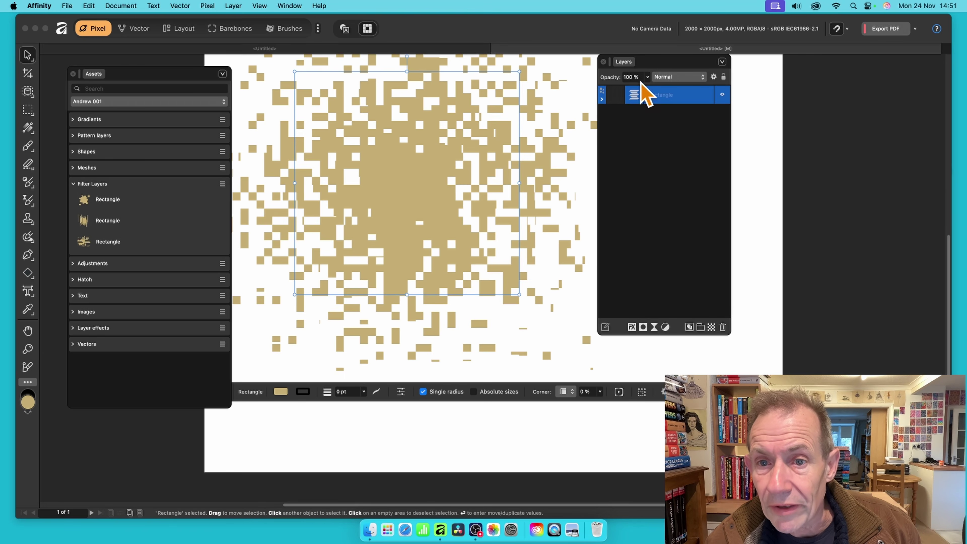
# Inspect the Glitch live filter settings nested in the placed rectangle and close them without changes.
pyautogui.click(602, 99)
pyautogui.click(623, 116)
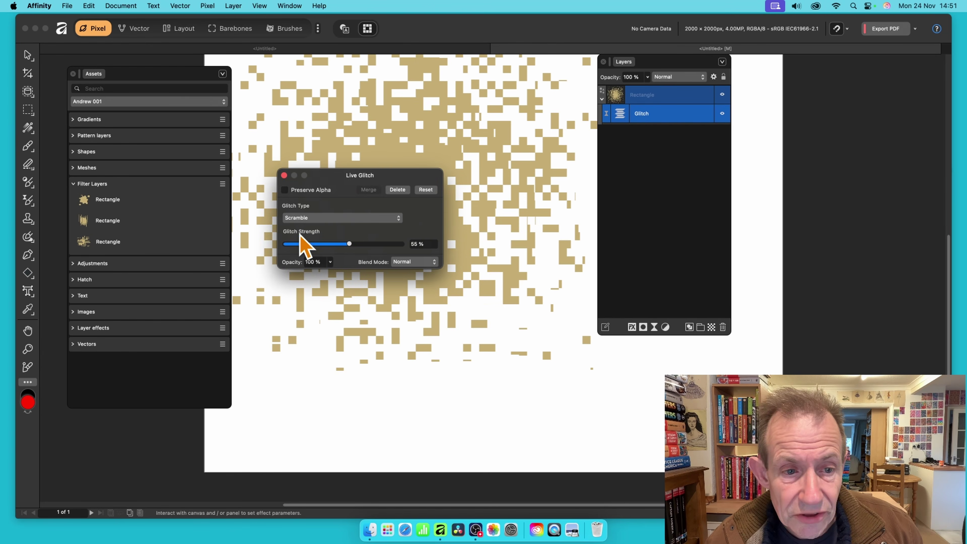
pyautogui.click(283, 175)
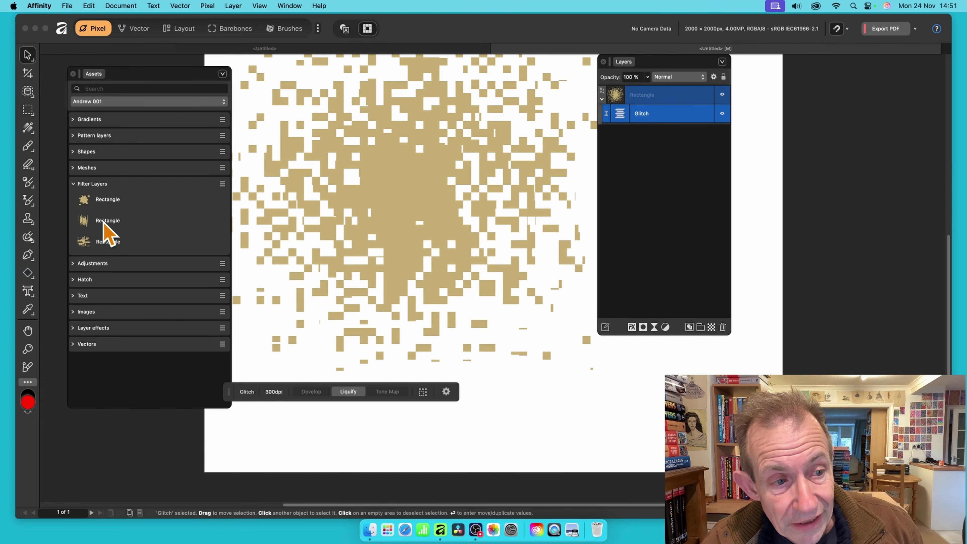
# Place further Rectangle assets from the Filter Layers subcategory at the upper left, centre and lower part of the canvas.
pyautogui.moveTo(100, 218); pyautogui.dragTo(245, 92)
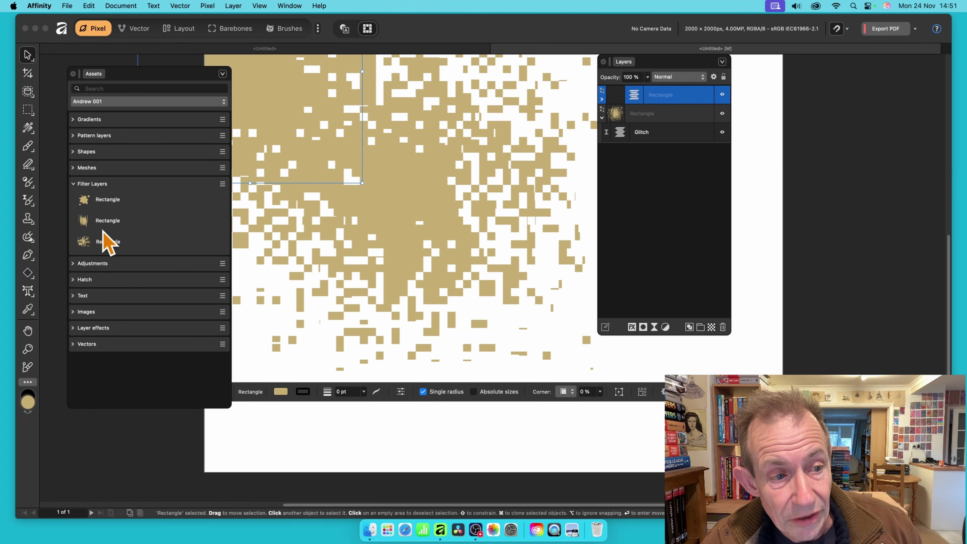
pyautogui.moveTo(101, 236); pyautogui.dragTo(380, 275)
pyautogui.click(662, 427)
pyautogui.moveTo(108, 221); pyautogui.dragTo(381, 434)
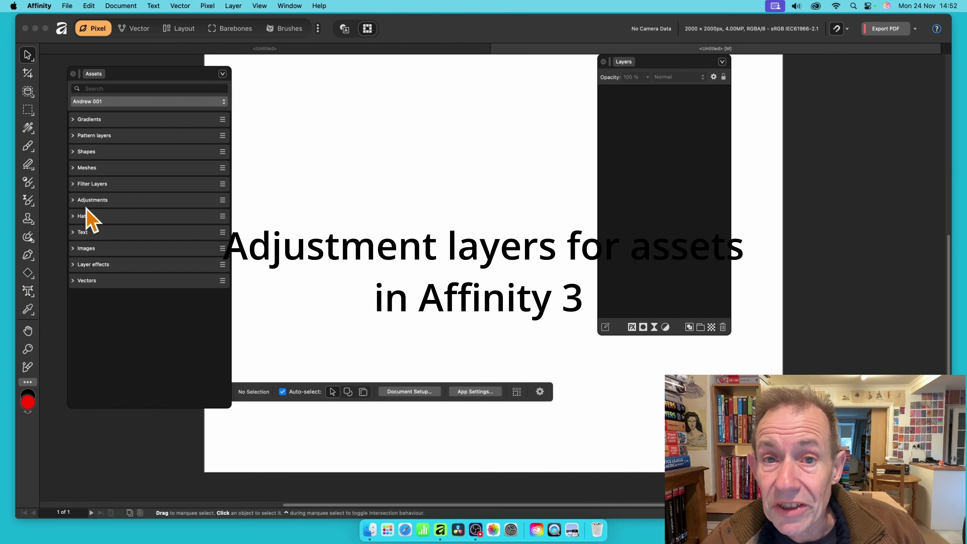
# Place the HSL shift asset from the Adjustments subcategory mid-canvas and expand its rectangle layer to reveal the nested adjustment.
pyautogui.click(73, 199)
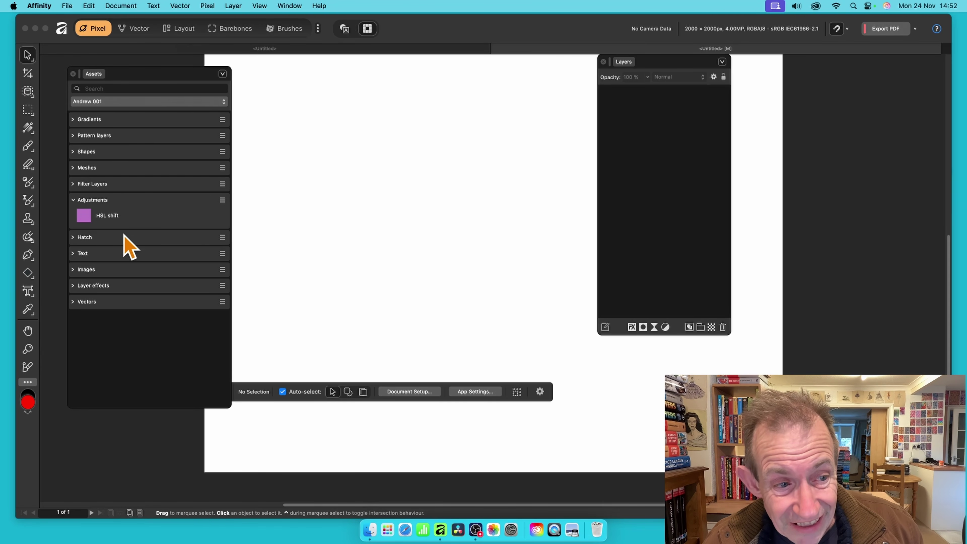
pyautogui.moveTo(84, 222); pyautogui.dragTo(472, 243)
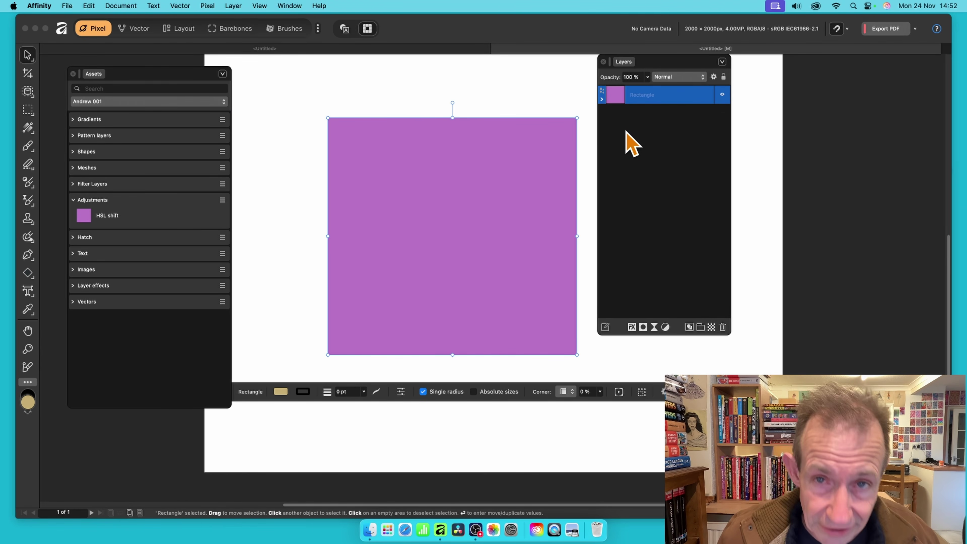
pyautogui.click(601, 98)
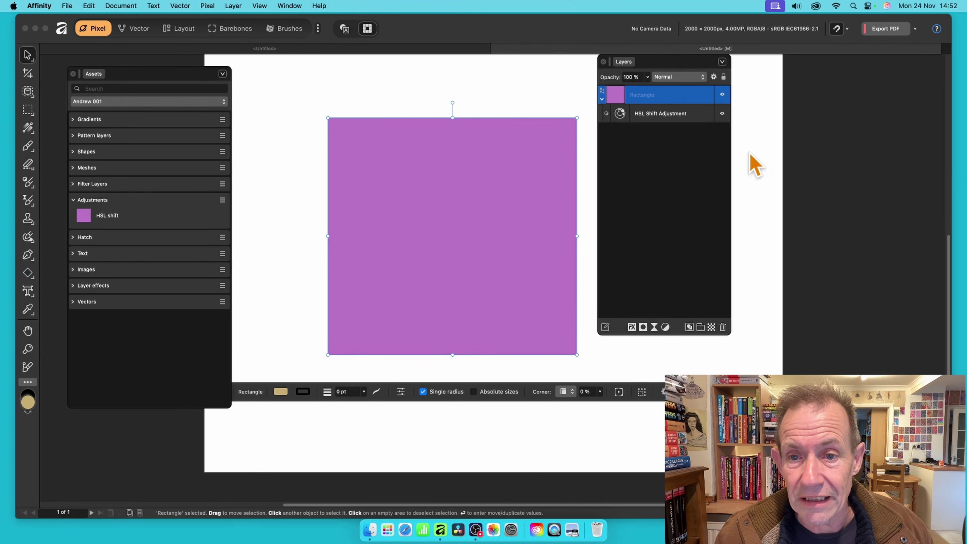
# Shift the hue in the nested HSL Shift Adjustment to turn the purple rectangle green, and select the parent rectangle layer.
pyautogui.click(648, 116)
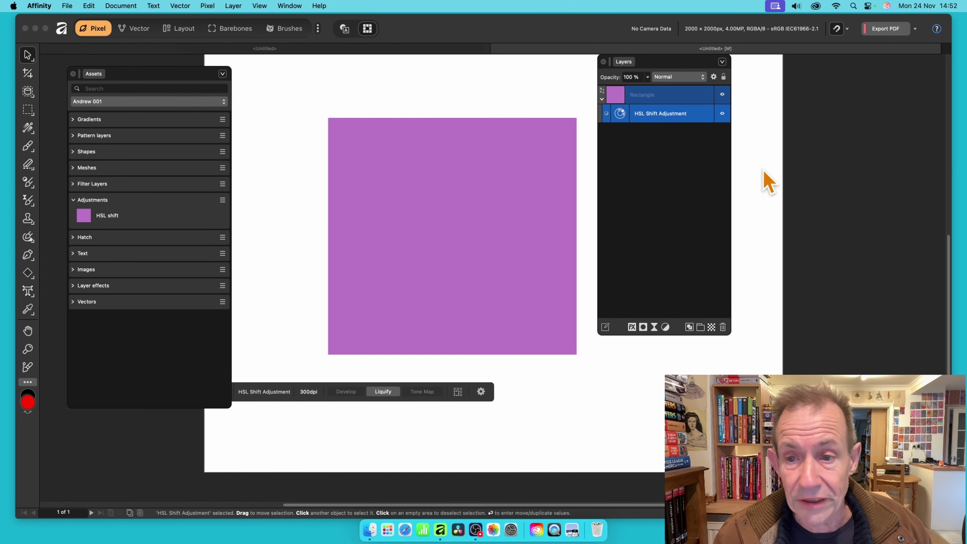
pyautogui.doubleClick(619, 114)
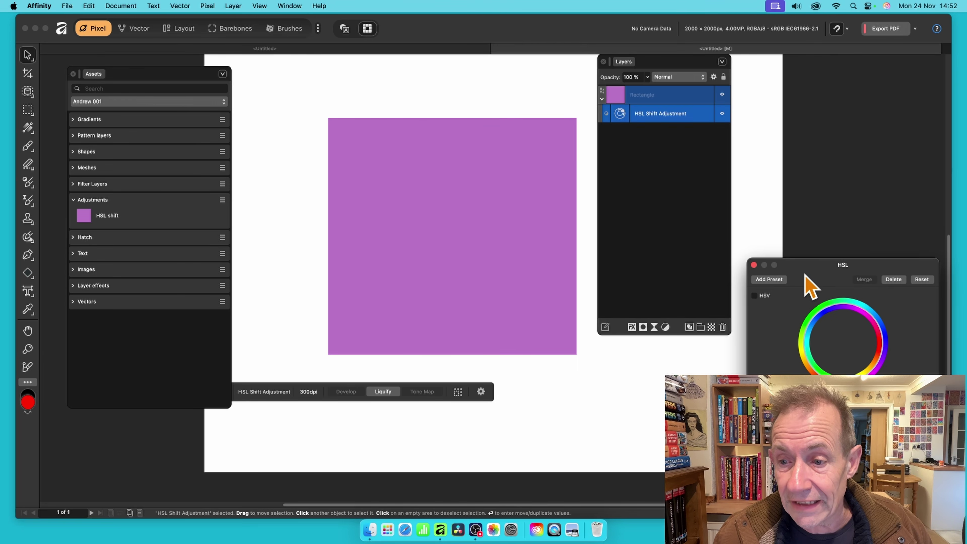
pyautogui.moveTo(811, 266); pyautogui.dragTo(432, 110)
pyautogui.moveTo(489, 270); pyautogui.dragTo(419, 271)
pyautogui.click(373, 107)
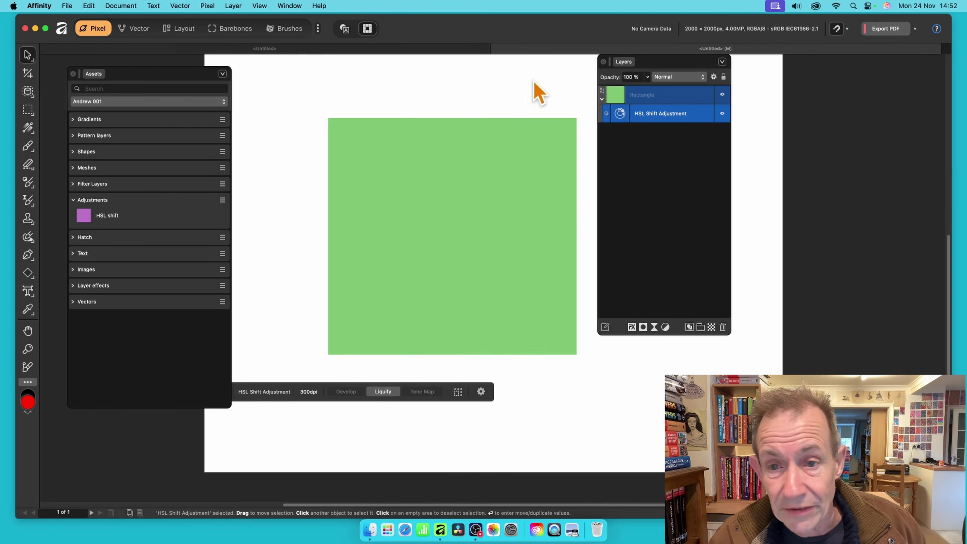
pyautogui.click(642, 96)
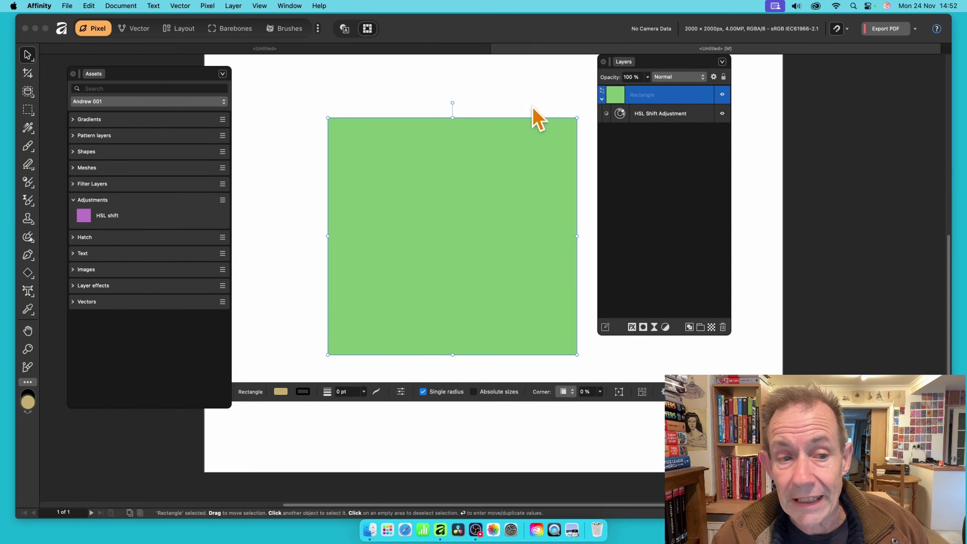
# Save the green rectangle as a new asset in the Adjustments subcategory, and delete the rectangle from the canvas.
pyautogui.click(222, 199)
pyautogui.click(253, 283)
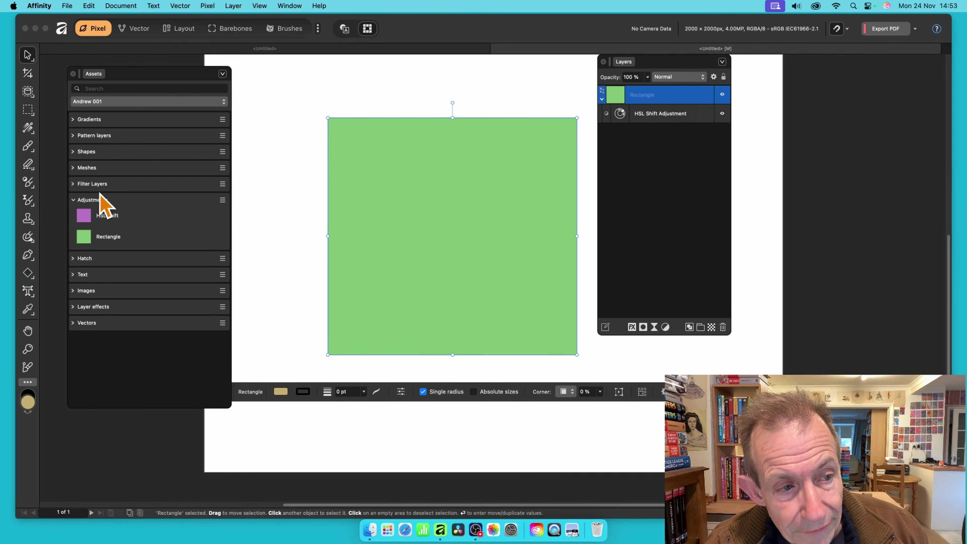
pyautogui.click(74, 200)
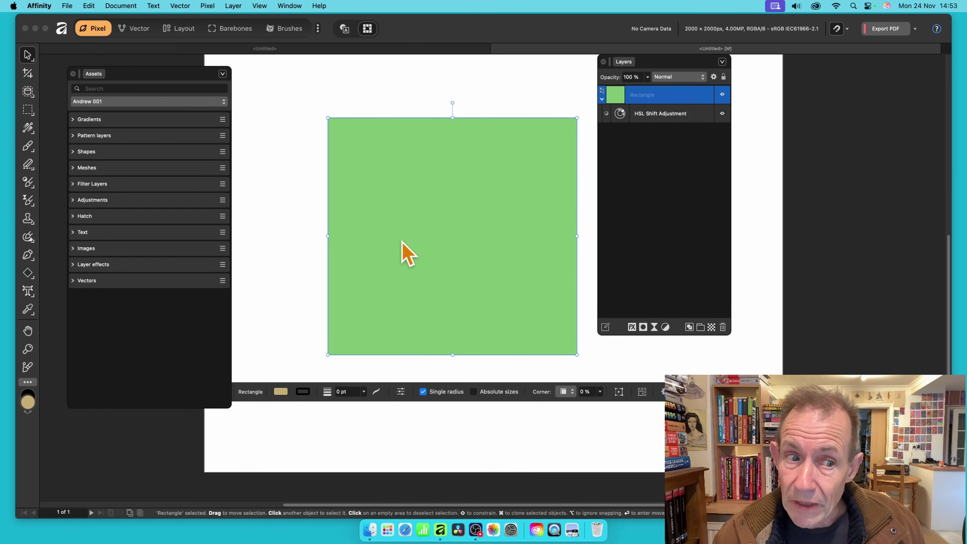
pyautogui.press('Delete')
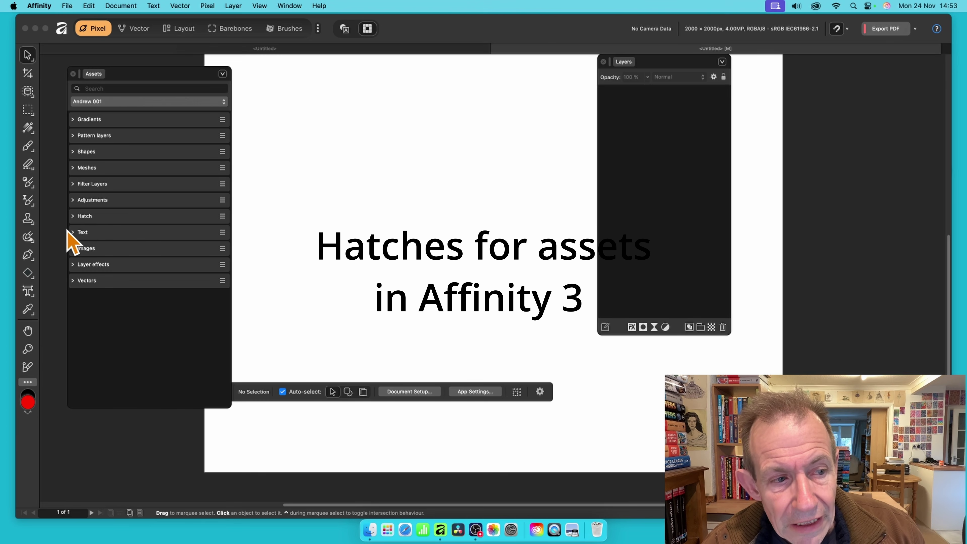
# Place the Rectangle asset from the Hatch subcategory mid-canvas and show its hatch fill settings.
pyautogui.click(73, 216)
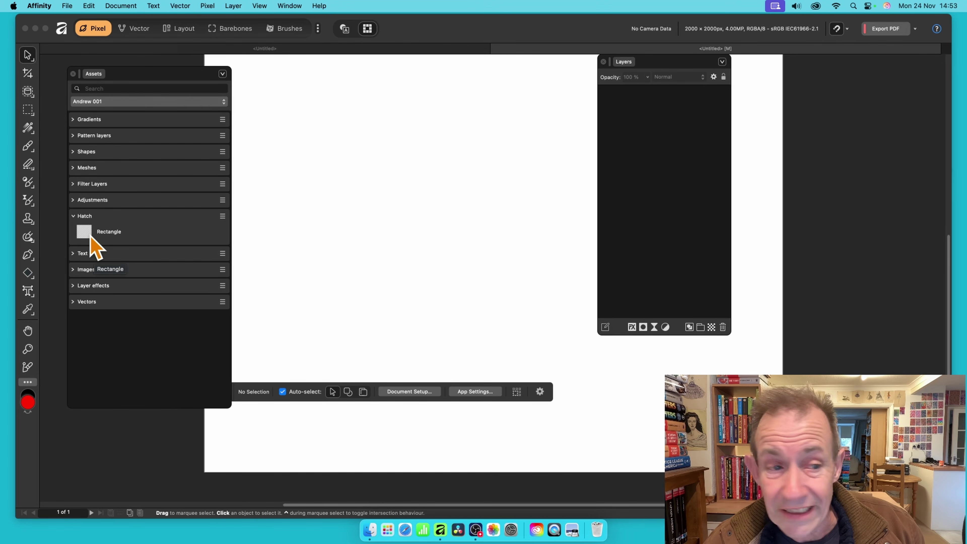
pyautogui.moveTo(87, 236)
pyautogui.mouseDown()
pyautogui.moveTo(324, 142)
pyautogui.moveTo(436, 259)
pyautogui.moveTo(478, 215)
pyautogui.moveTo(418, 202)
pyautogui.mouseUp()
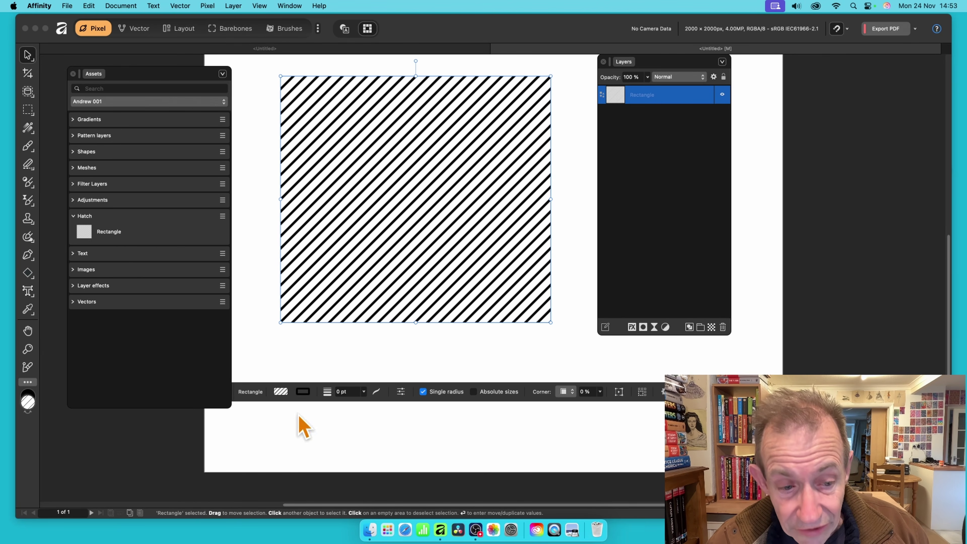
pyautogui.click(28, 129)
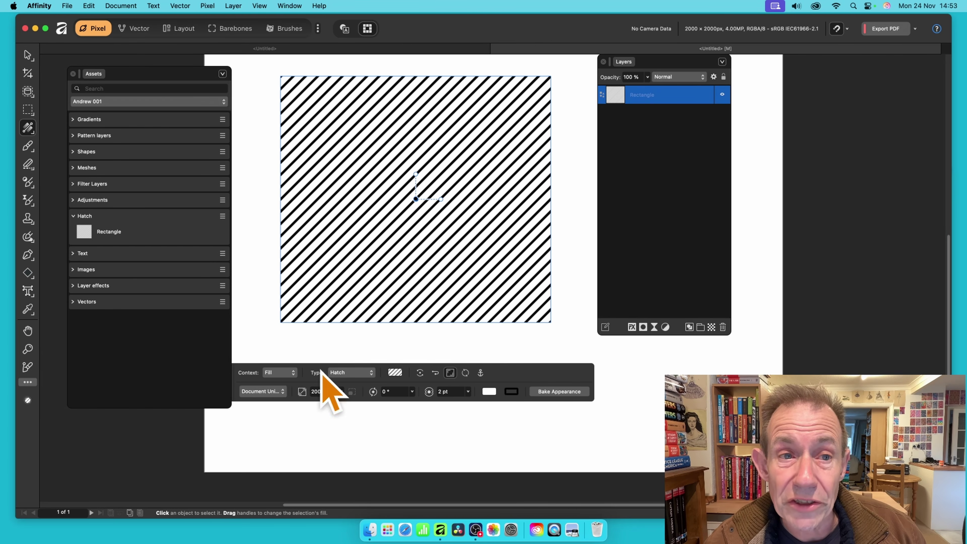
pyautogui.click(260, 6)
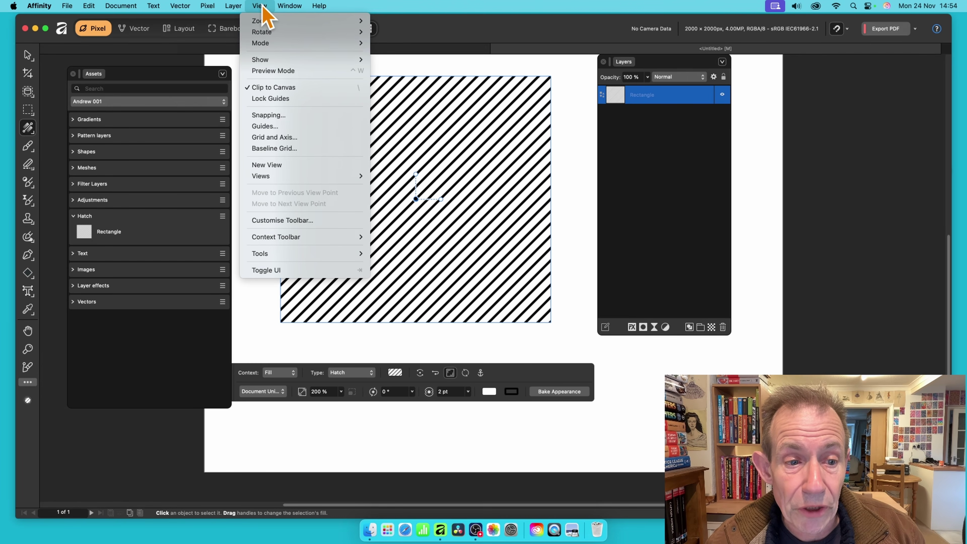
pyautogui.moveTo(295, 239)
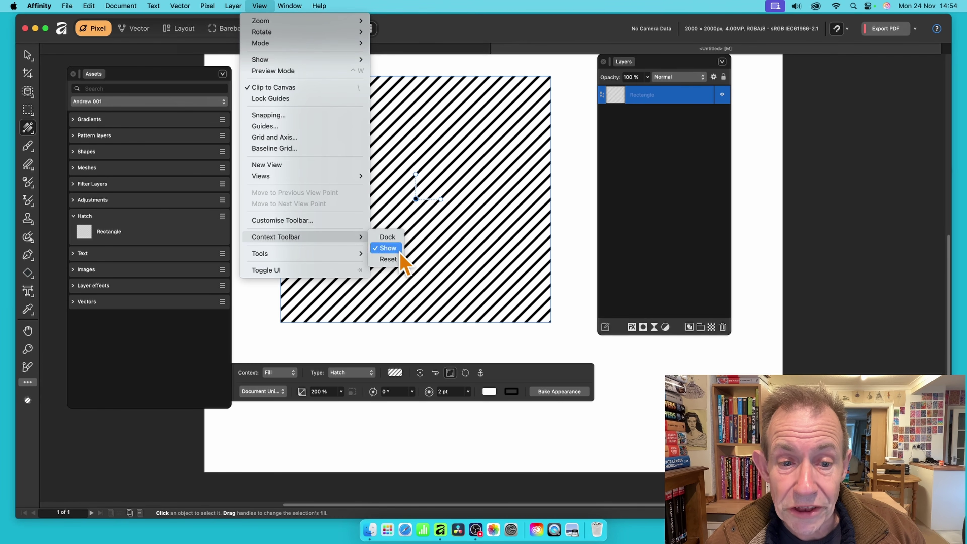
pyautogui.click(556, 288)
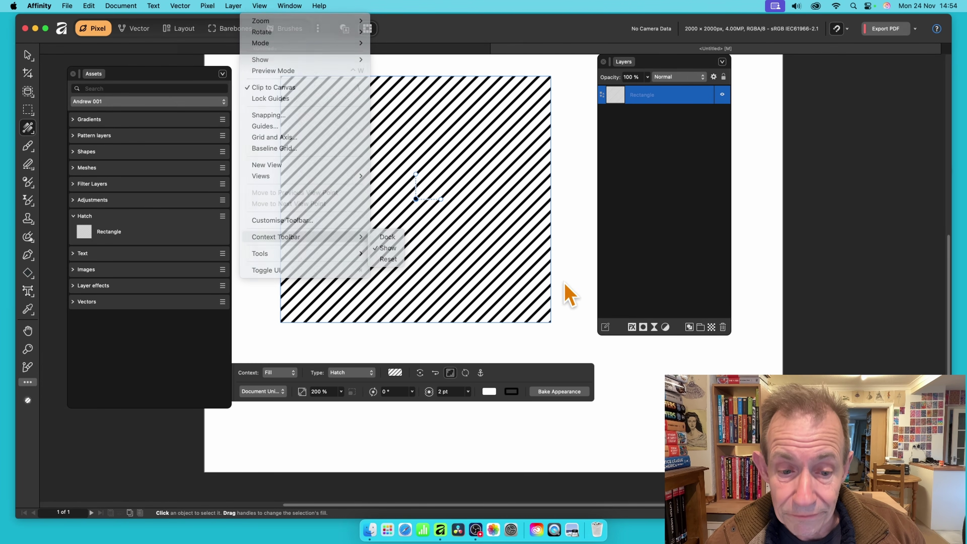
# Set the hatch line weight to 3.5 pt and its rotation to 103.6°.
pyautogui.click(468, 393)
pyautogui.click(471, 403)
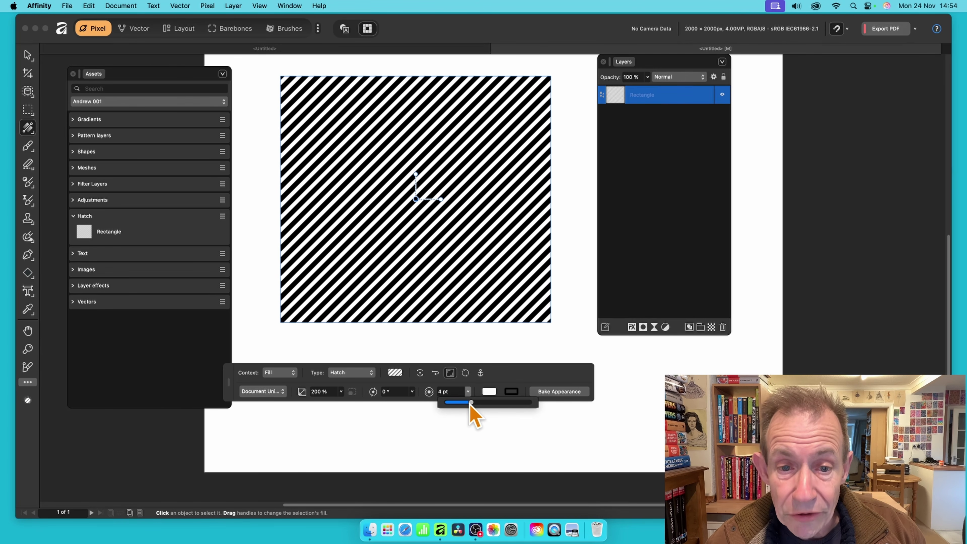
pyautogui.moveTo(471, 403); pyautogui.dragTo(469, 403)
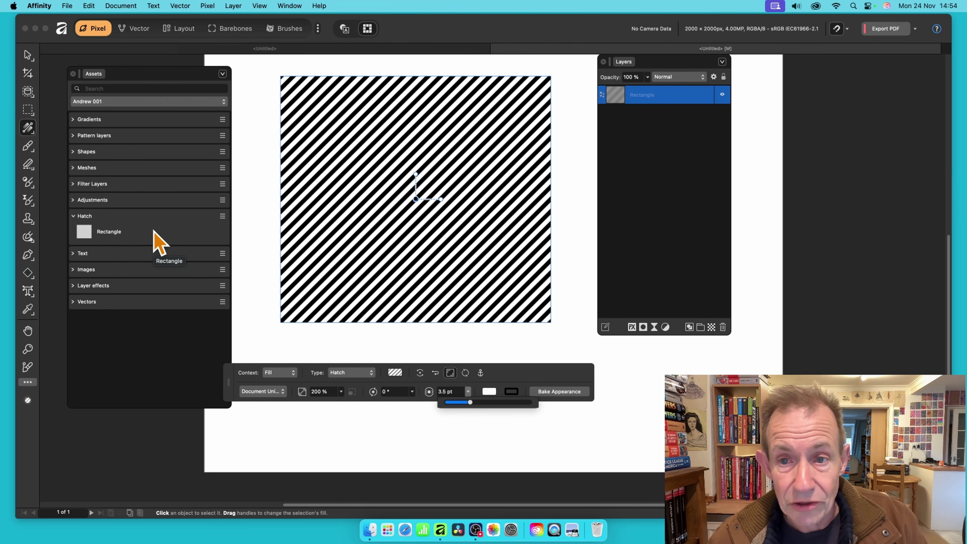
pyautogui.click(412, 391)
pyautogui.moveTo(414, 404); pyautogui.dragTo(437, 405)
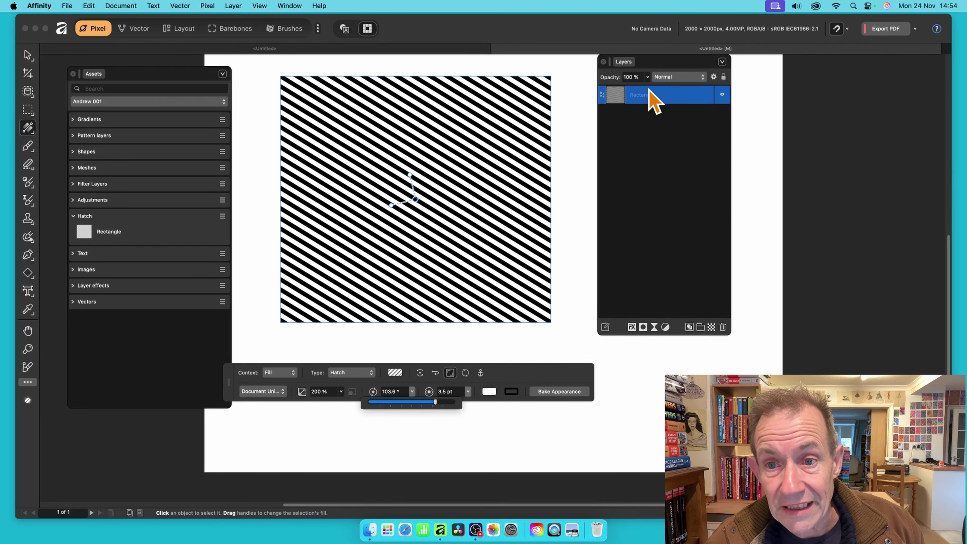
# Save the rotated black-and-white hatch rectangle as a new asset in the Hatch subcategory.
pyautogui.click(651, 96)
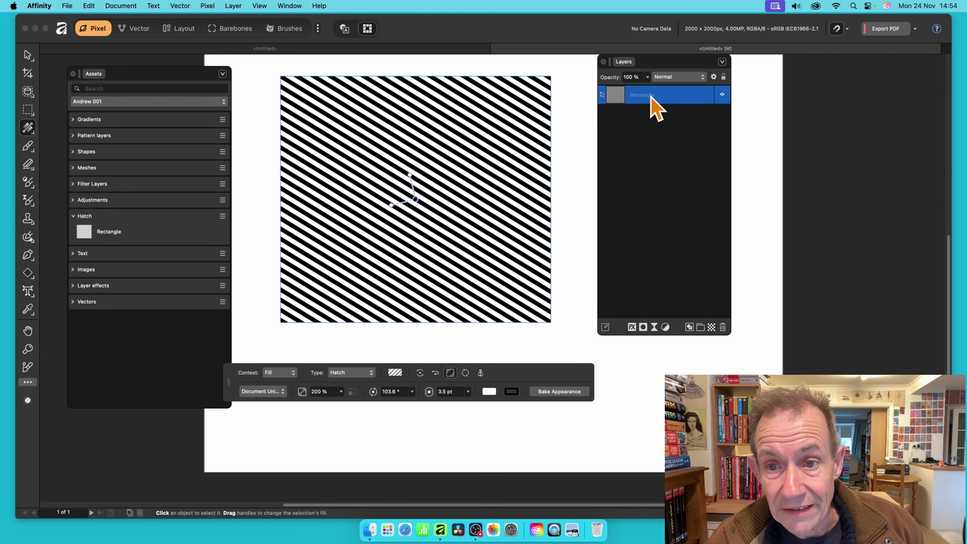
pyautogui.click(222, 216)
pyautogui.click(254, 302)
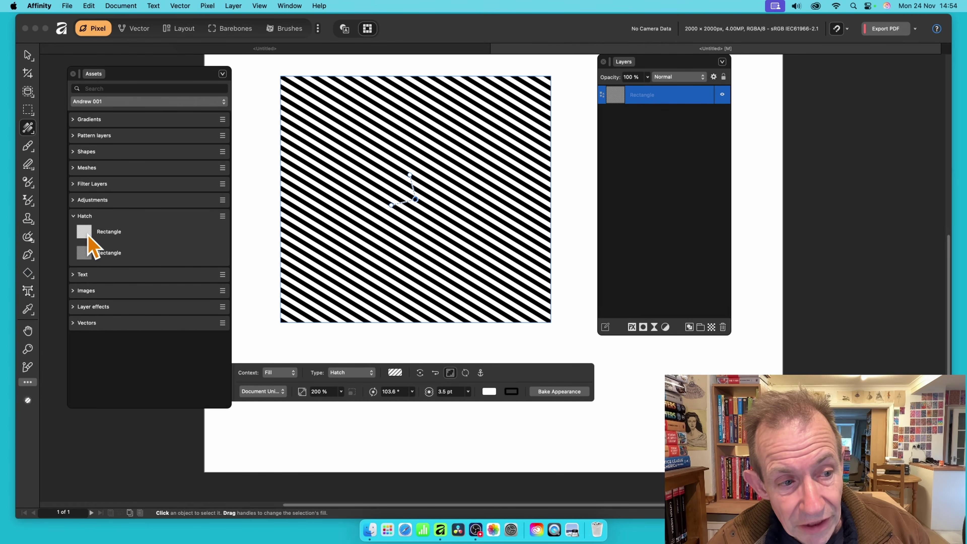
# Try blend modes such as Exclusion on the original hatch asset placed over the rotated hatch, and delete that upper copy.
pyautogui.moveTo(87, 234)
pyautogui.mouseDown()
pyautogui.moveTo(275, 143)
pyautogui.moveTo(304, 206)
pyautogui.moveTo(421, 210)
pyautogui.mouseUp()
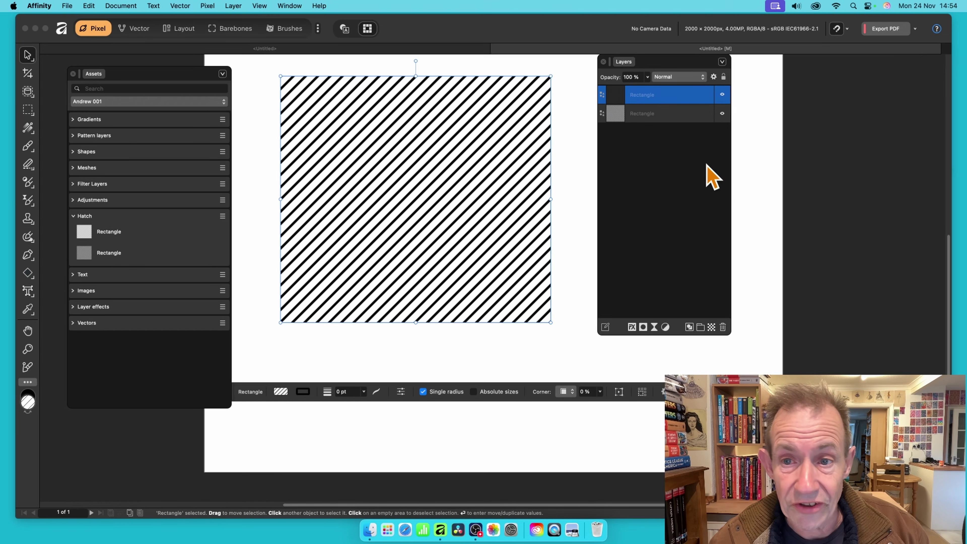
pyautogui.click(683, 77)
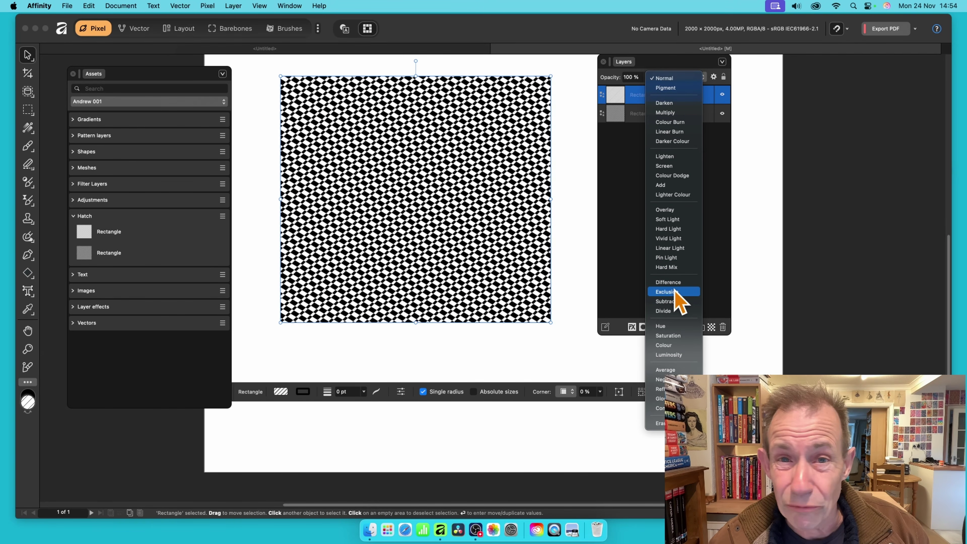
pyautogui.click(568, 328)
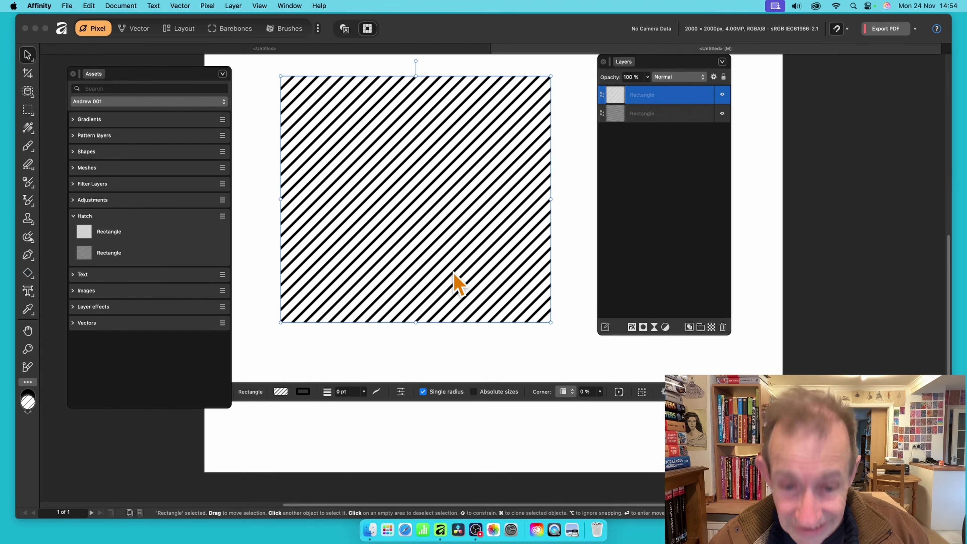
pyautogui.press('Delete')
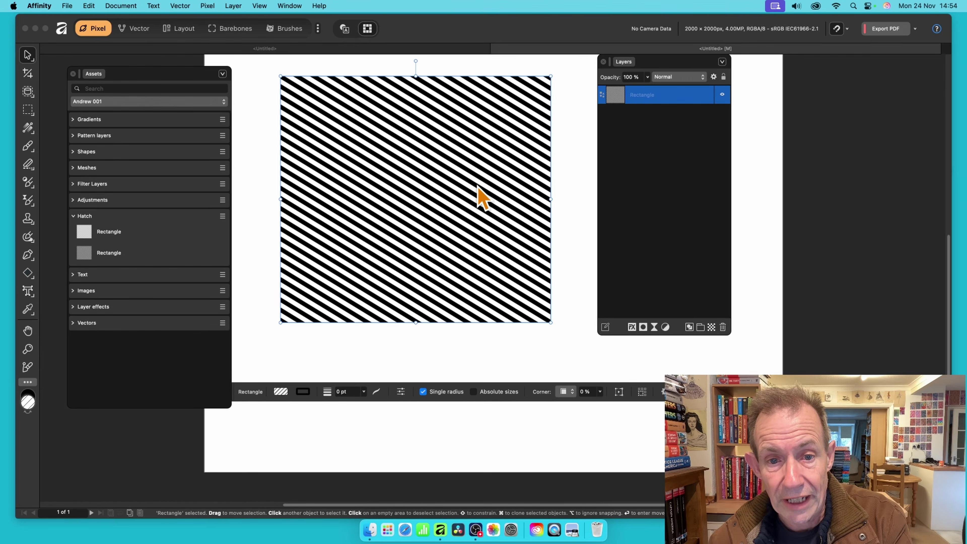
# Move the rotated hatch rectangle slightly down and set its hatch fill colour to none.
pyautogui.moveTo(478, 156); pyautogui.dragTo(480, 172)
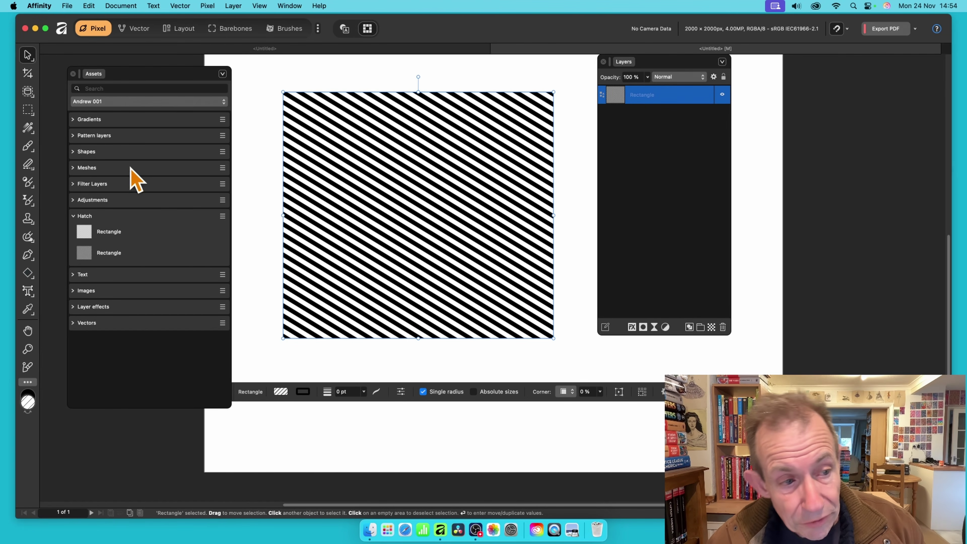
pyautogui.click(29, 128)
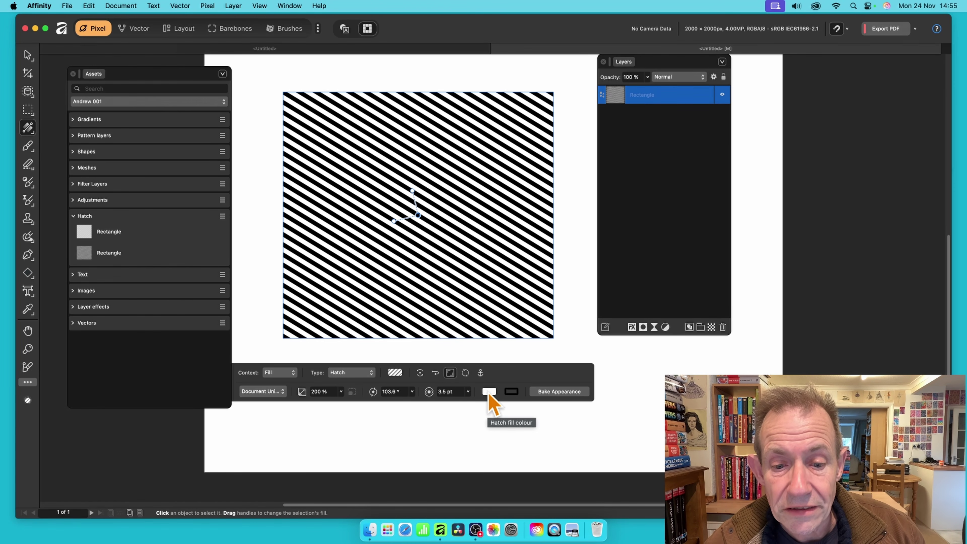
pyautogui.click(488, 392)
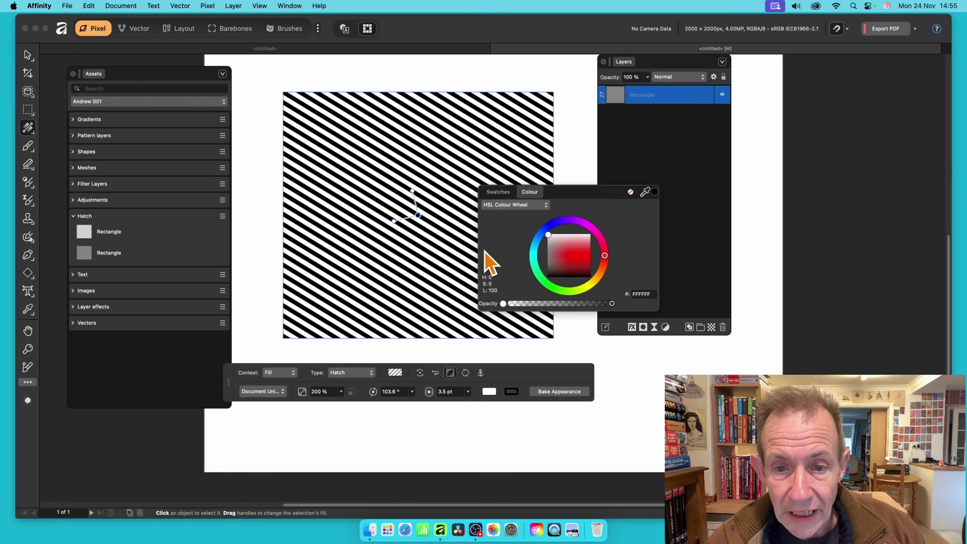
pyautogui.click(630, 193)
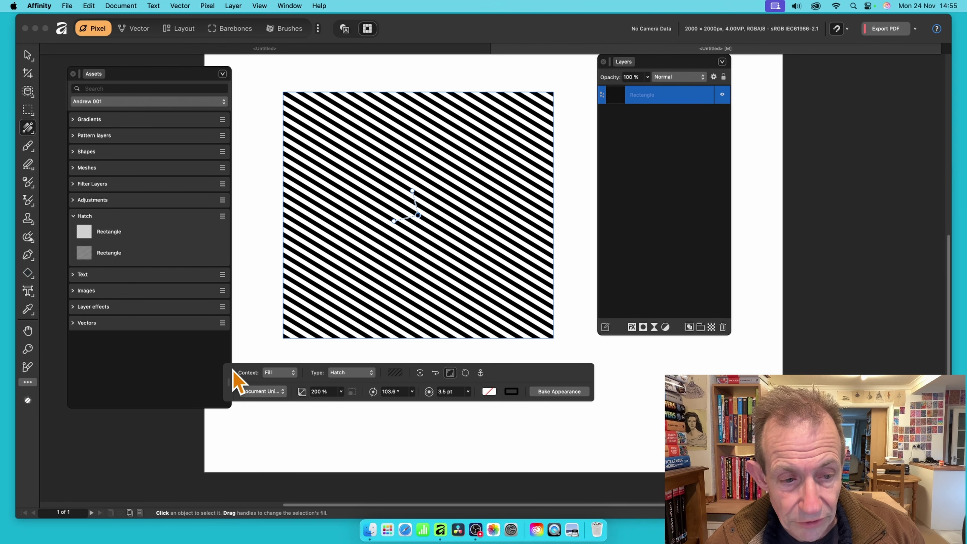
# Change the hatch line colour to red C32525.
pyautogui.moveTo(230, 382)
pyautogui.mouseDown()
pyautogui.moveTo(114, 352)
pyautogui.moveTo(111, 366)
pyautogui.mouseUp()
pyautogui.click(345, 378)
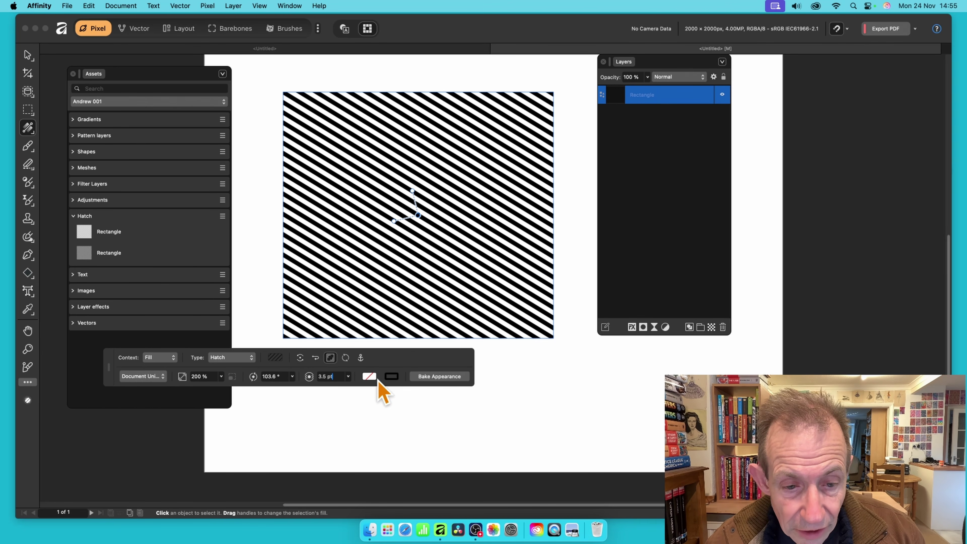
pyautogui.click(398, 379)
pyautogui.click(479, 242)
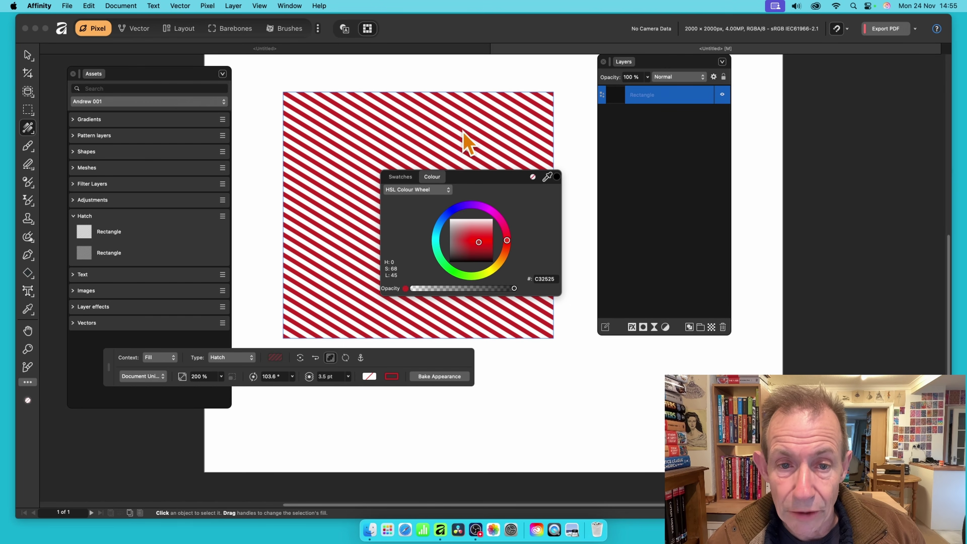
# Save the red hatch rectangle as another asset in the Hatch subcategory.
pyautogui.click(655, 97)
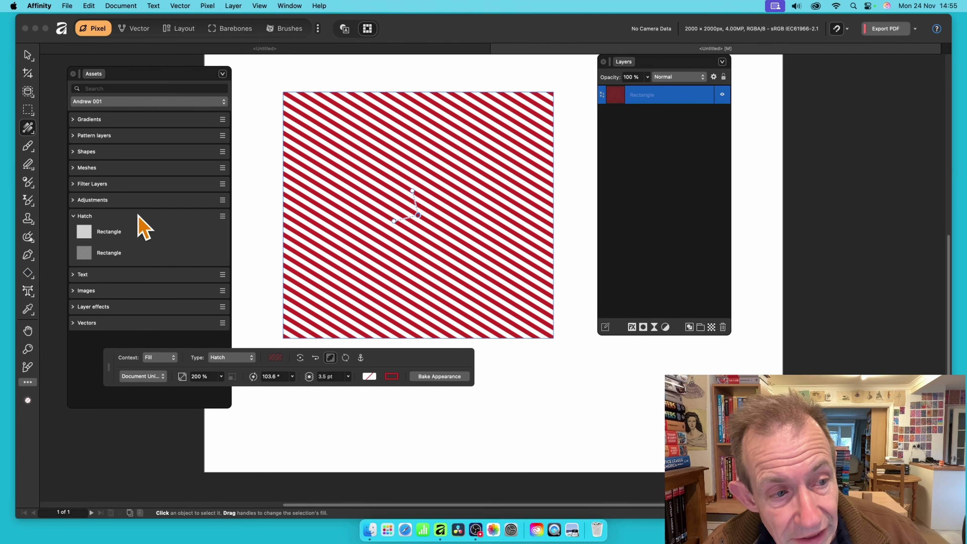
pyautogui.click(222, 216)
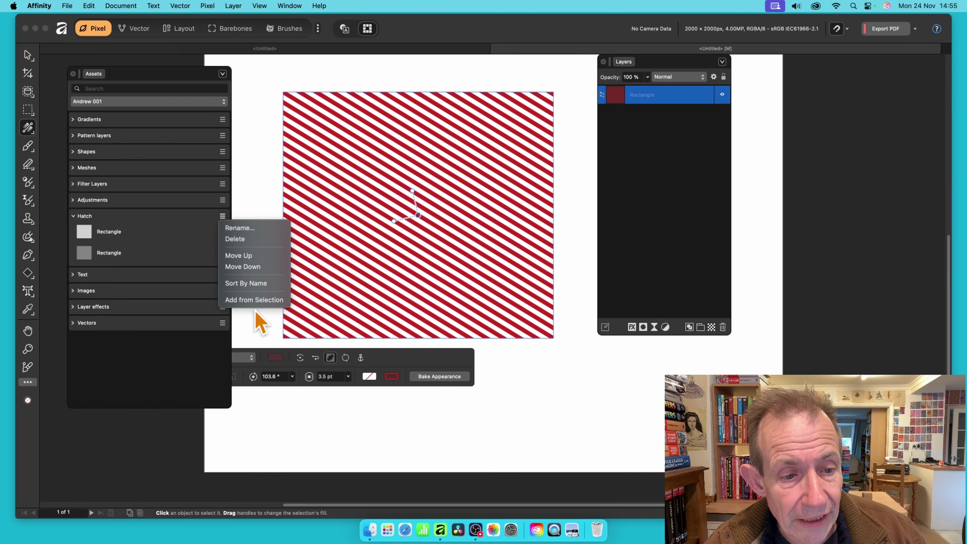
pyautogui.click(255, 300)
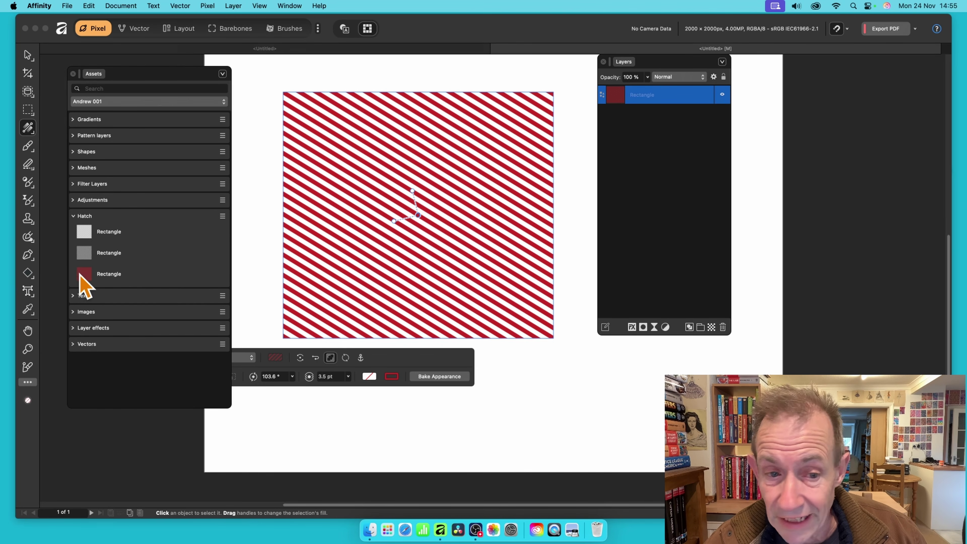
# Place the red hatch asset over the existing rectangle, offset up and left, and set its hatch rotation to 0°.
pyautogui.moveTo(80, 275)
pyautogui.mouseDown()
pyautogui.moveTo(345, 196)
pyautogui.moveTo(380, 193)
pyautogui.moveTo(385, 235)
pyautogui.moveTo(407, 210)
pyautogui.moveTo(379, 199)
pyautogui.moveTo(394, 207)
pyautogui.mouseUp()
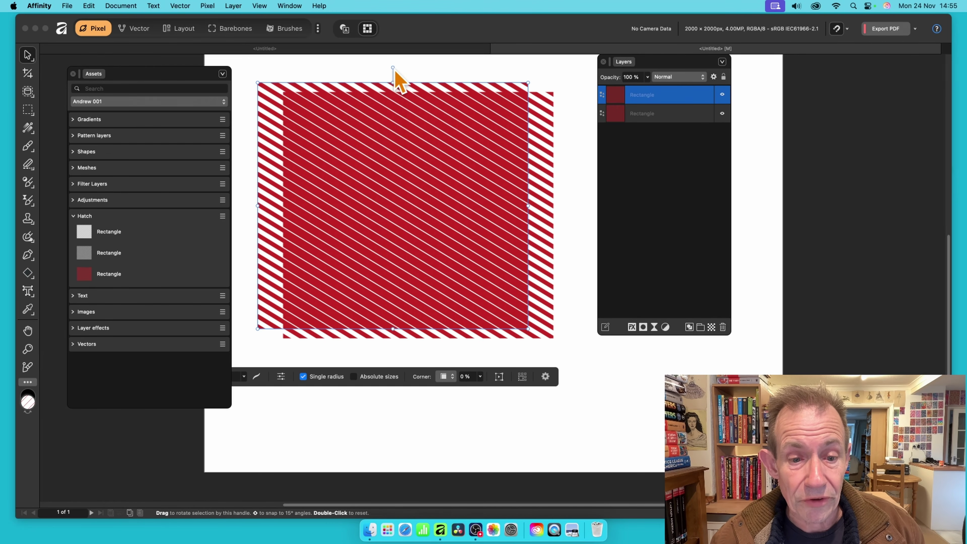
pyautogui.click(30, 130)
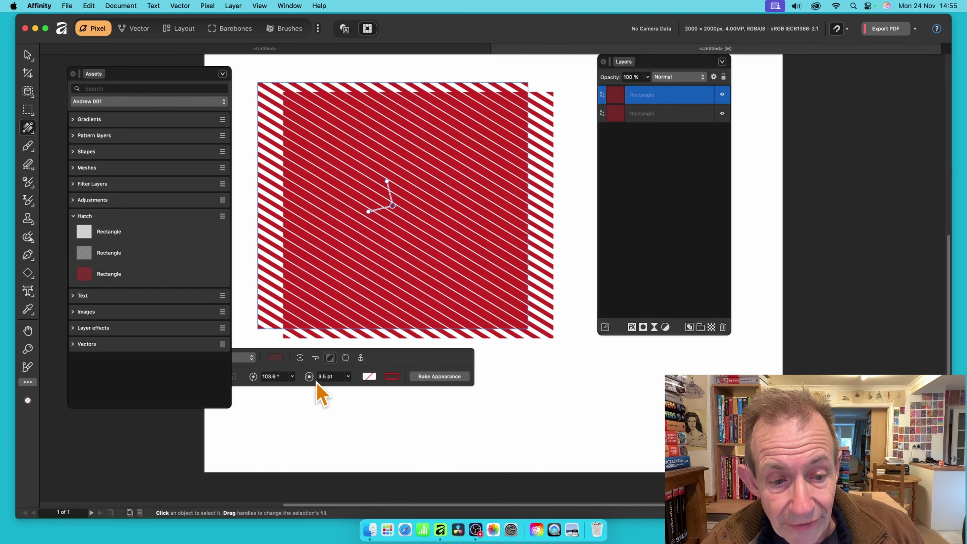
pyautogui.click(294, 380)
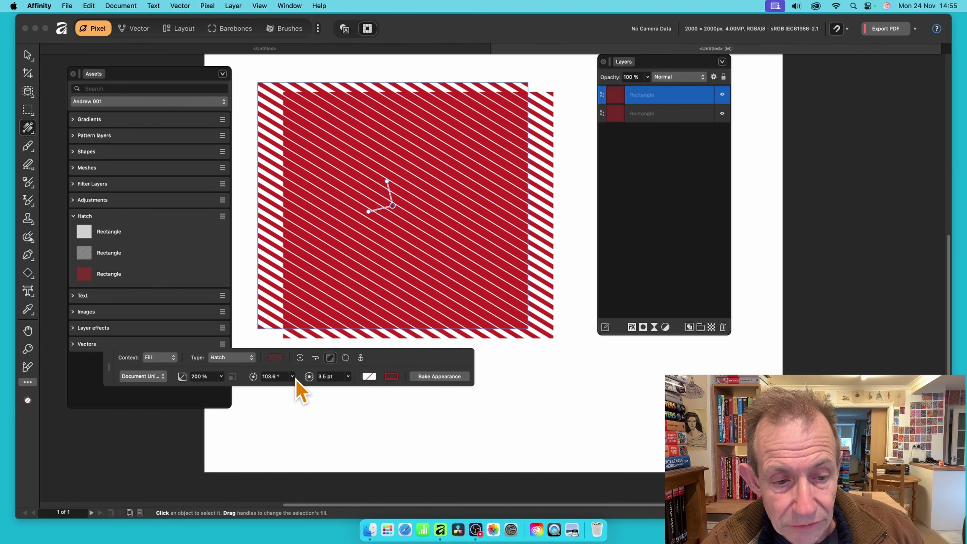
pyautogui.click(292, 377)
pyautogui.moveTo(292, 386); pyautogui.dragTo(267, 387)
# Set the upper hatch's line weight to 0.9 pt and its line colour to green 25C35C.
pyautogui.click(348, 376)
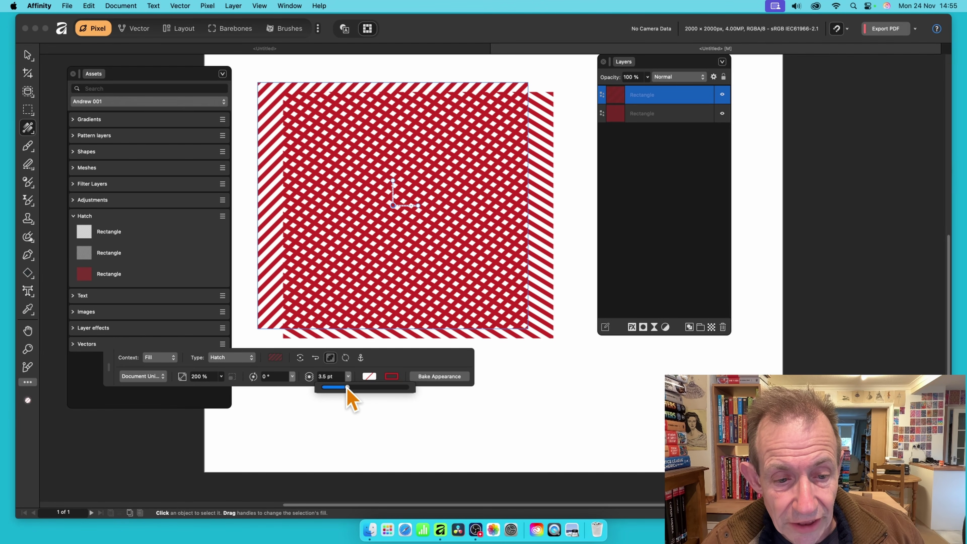
pyautogui.moveTo(345, 387); pyautogui.dragTo(338, 389)
pyautogui.click(396, 378)
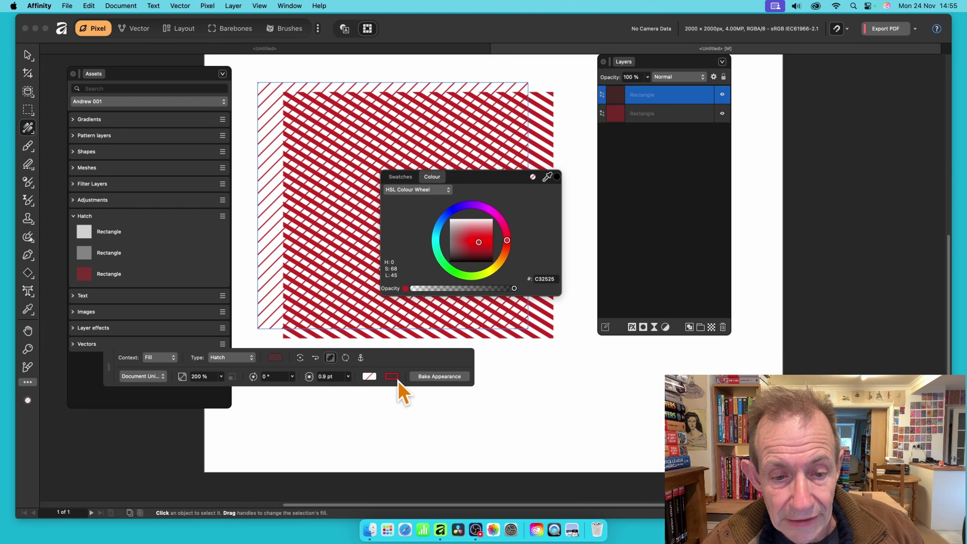
pyautogui.click(448, 268)
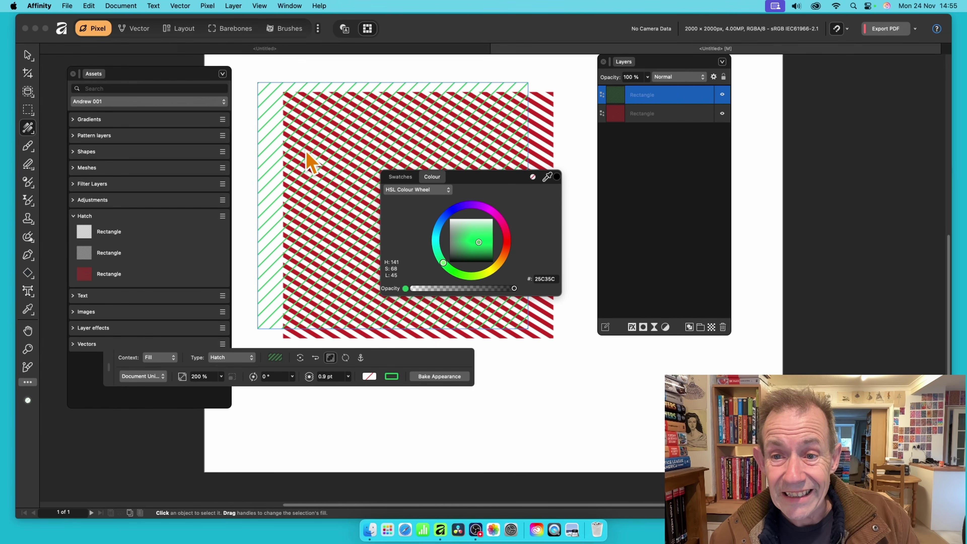
# Group the two overlapping hatch rectangles and delete the group from the canvas.
pyautogui.keyDown('shift'); pyautogui.click(661, 115); pyautogui.keyUp('shift')
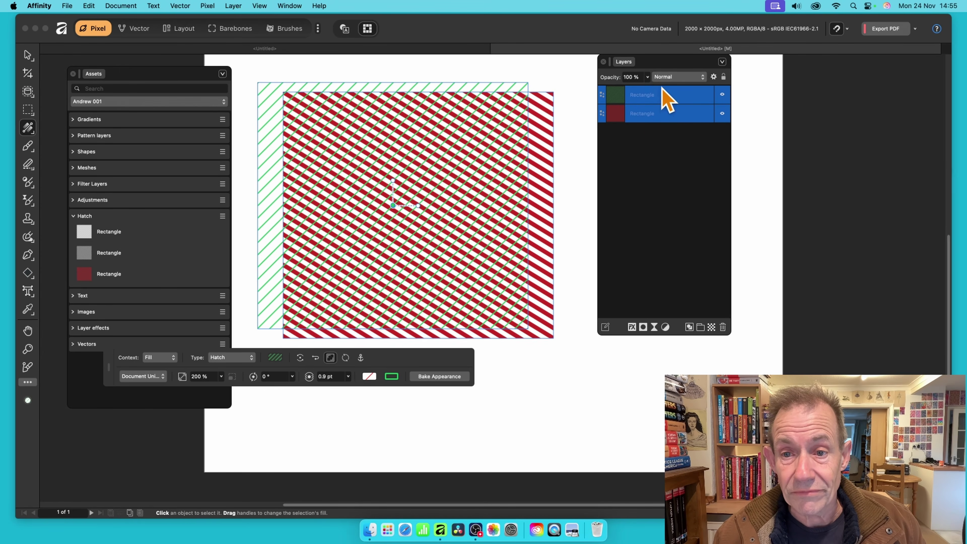
pyautogui.rightClick(652, 111)
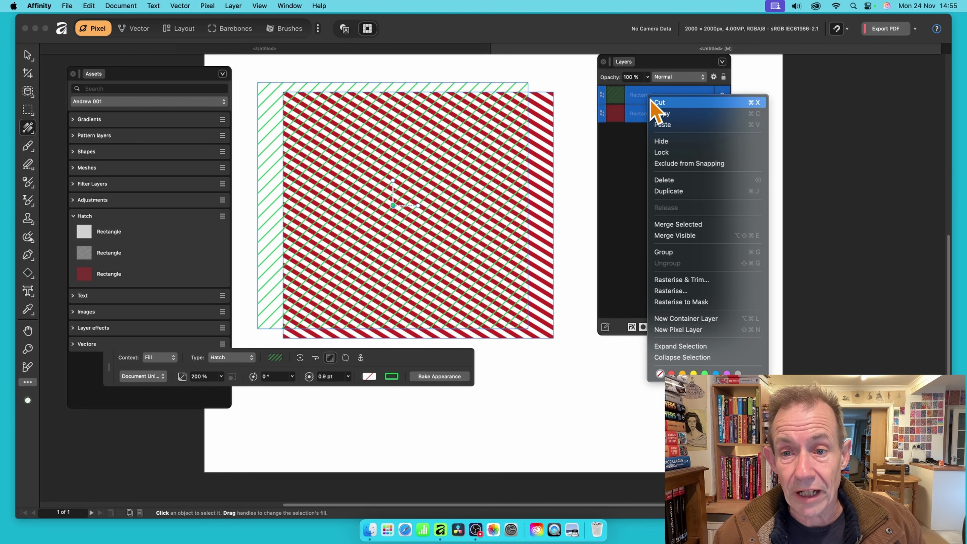
pyautogui.click(681, 253)
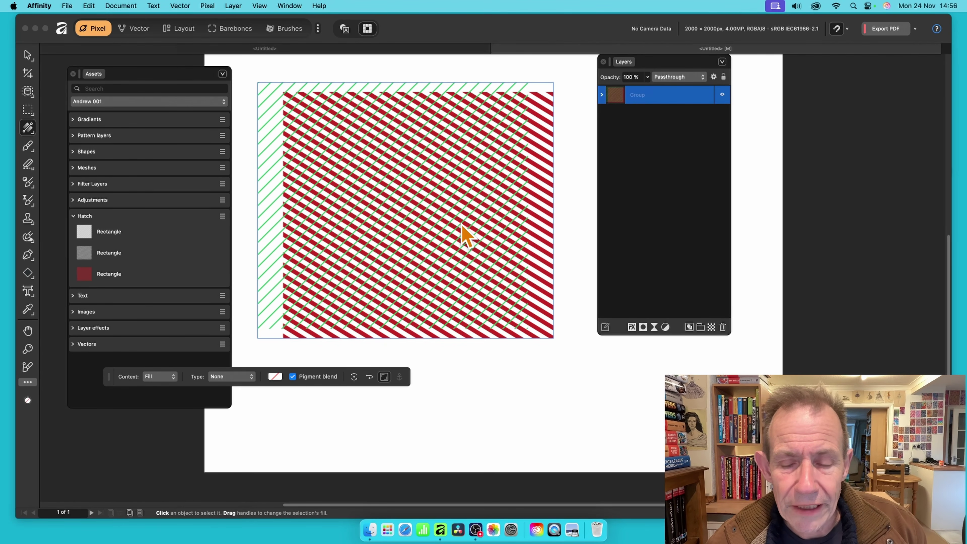
pyautogui.press('Delete')
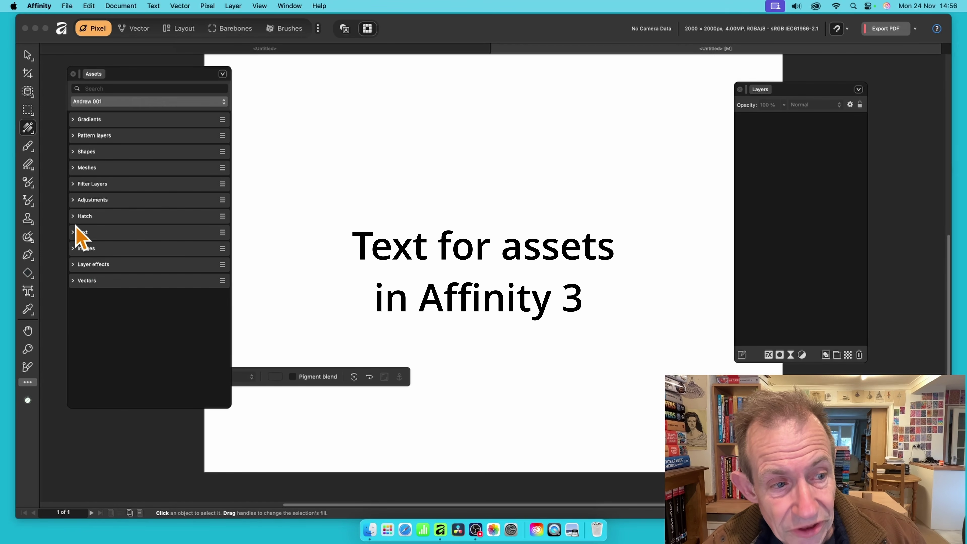
# Place the multicoloured text asset from the Text subcategory on the empty page.
pyautogui.click(77, 233)
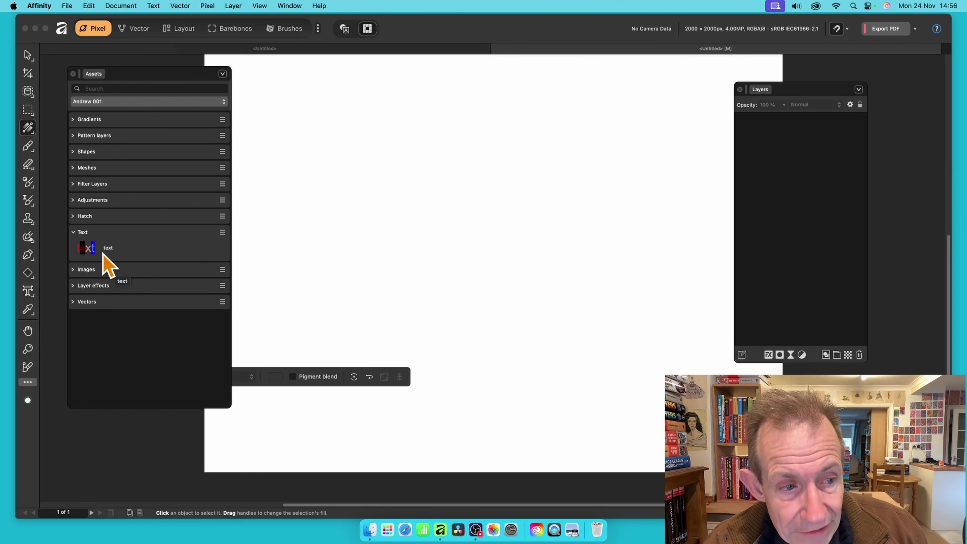
pyautogui.moveTo(87, 247); pyautogui.dragTo(393, 210)
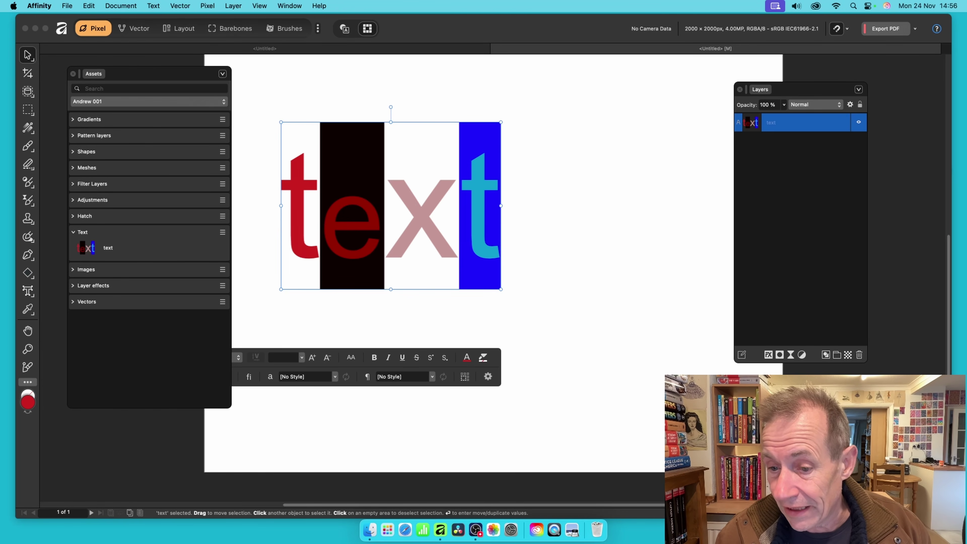
pyautogui.moveTo(794, 95); pyautogui.dragTo(577, 79)
# Apply a 3D layer effect with a 12.5 px radius to the text and save it as another asset in the Text subcategory.
pyautogui.click(554, 337)
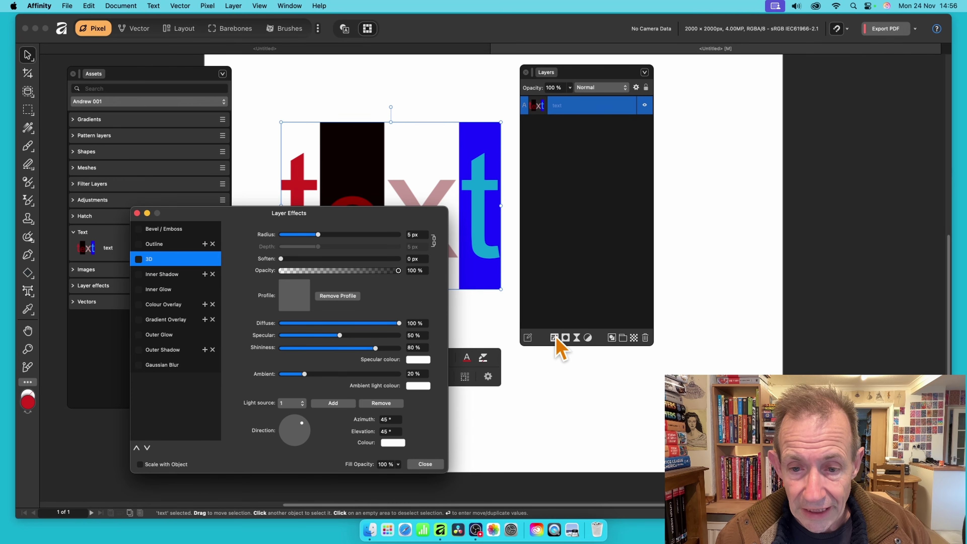
pyautogui.click(140, 260)
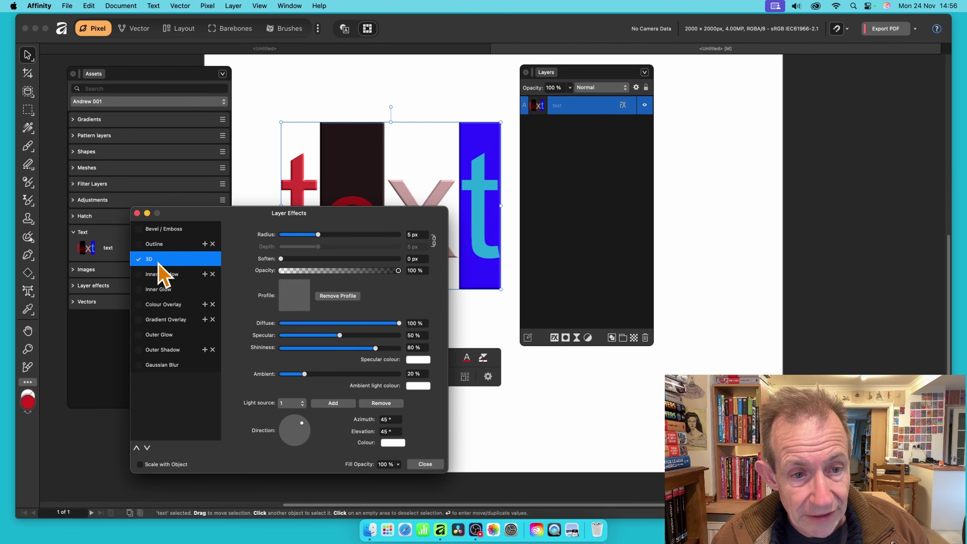
pyautogui.moveTo(317, 235); pyautogui.dragTo(336, 239)
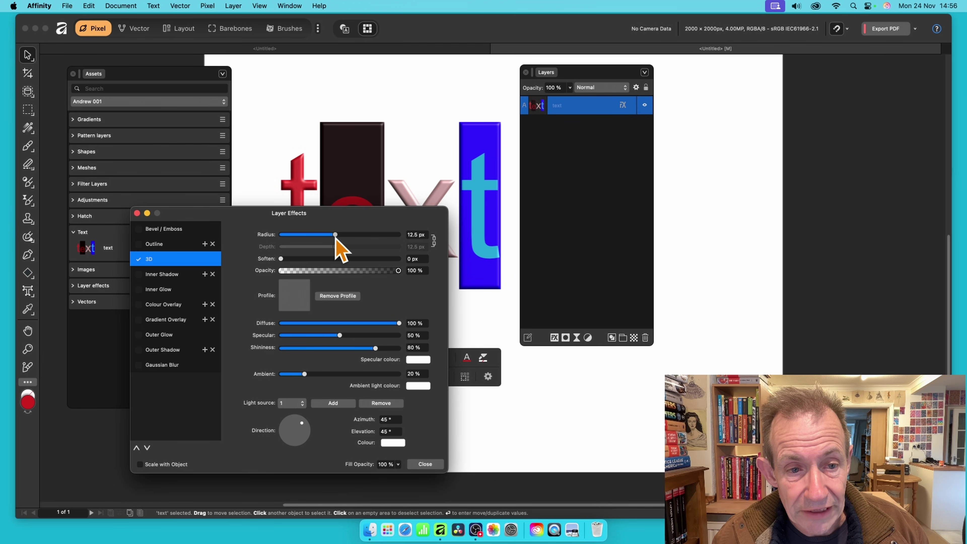
pyautogui.click(424, 463)
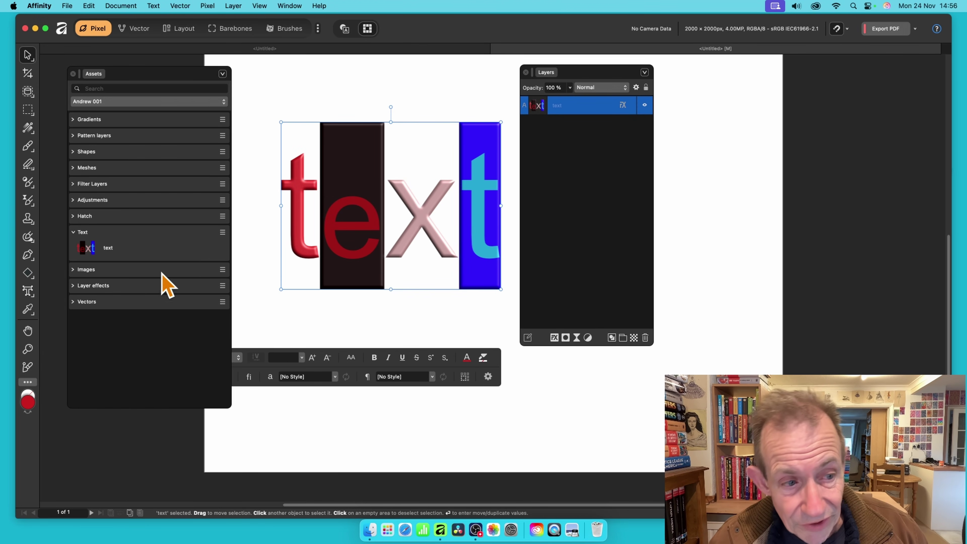
pyautogui.click(222, 232)
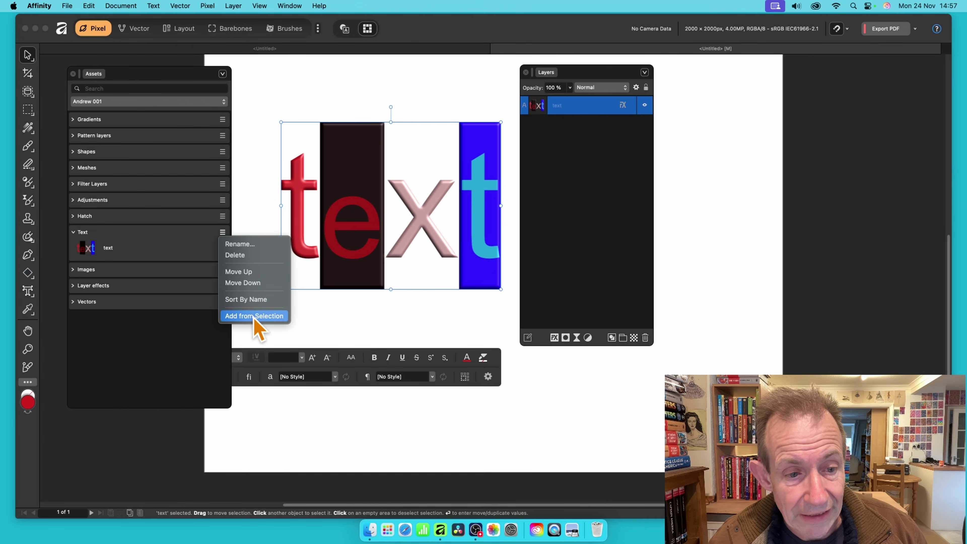
pyautogui.click(254, 316)
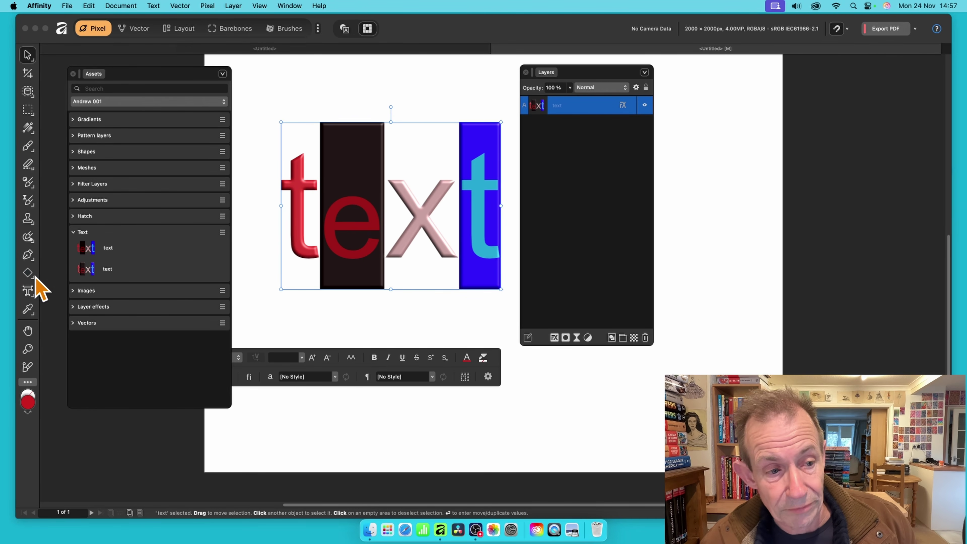
# Place several copies of the 3D text asset across the page and undo the placements until the page is empty.
pyautogui.moveTo(87, 269); pyautogui.dragTo(330, 143)
pyautogui.moveTo(83, 273); pyautogui.dragTo(479, 368)
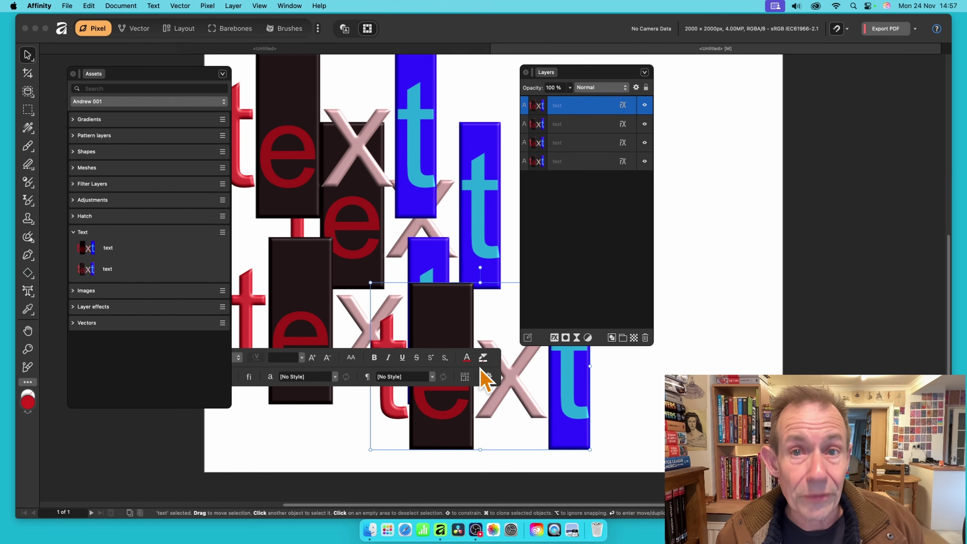
pyautogui.press('super+z')
pyautogui.press('super+z')
pyautogui.press('super+z')
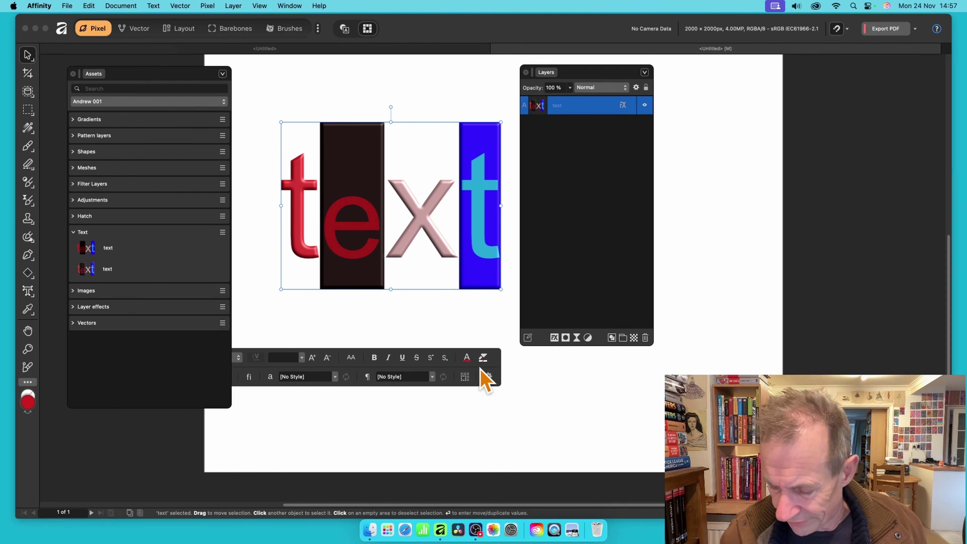
pyautogui.press('super+z')
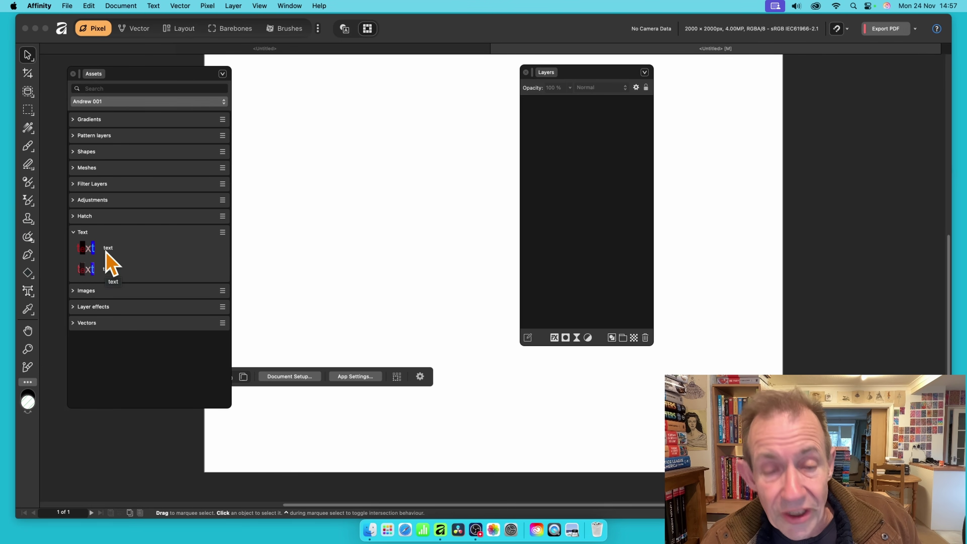
# Preview other fonts on a fresh copy of the plain text asset, and delete that copy.
pyautogui.moveTo(107, 254); pyautogui.dragTo(436, 283)
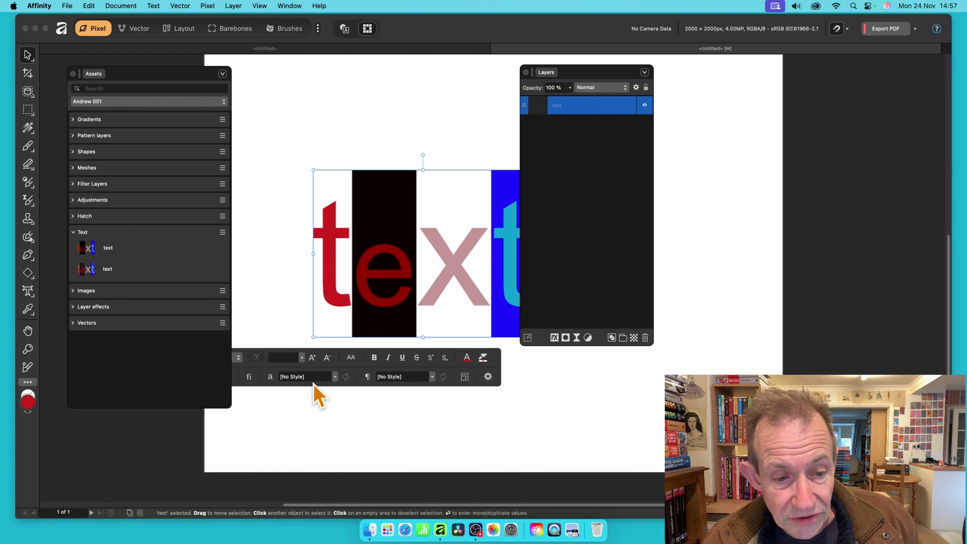
pyautogui.click(179, 359)
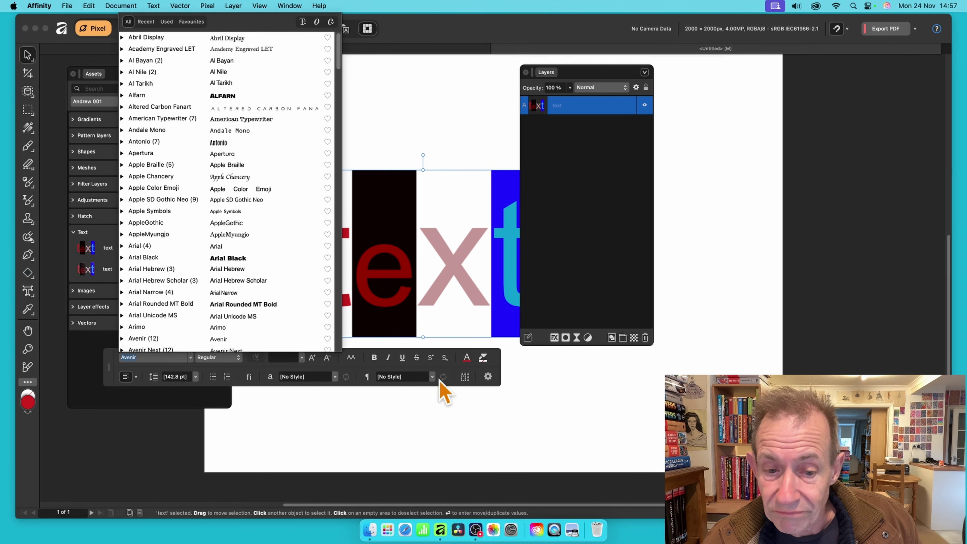
pyautogui.click(456, 398)
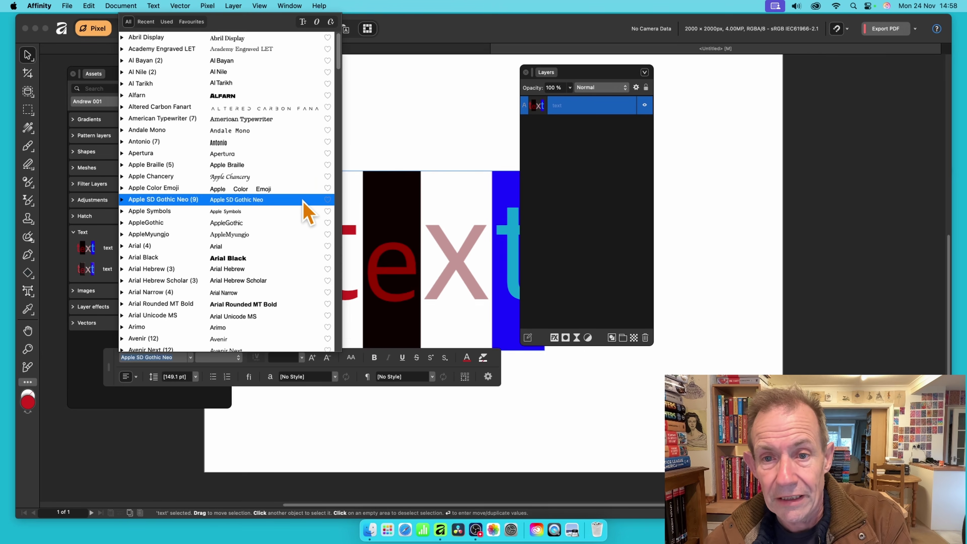
pyautogui.click(465, 217)
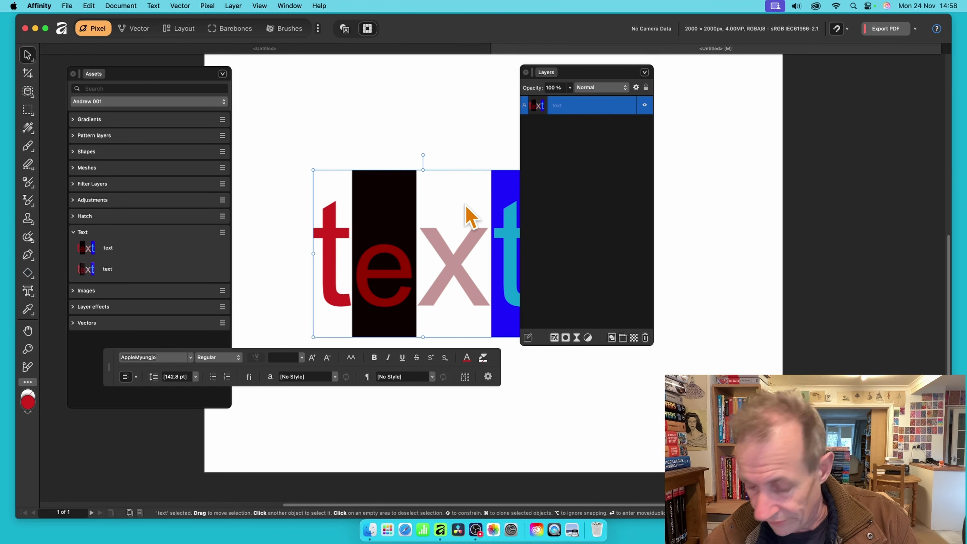
pyautogui.press('Delete')
# Place the single portrait and the three-portrait Group asset from the Images subcategory, and expand the group in the layer stack.
pyautogui.click(150, 232)
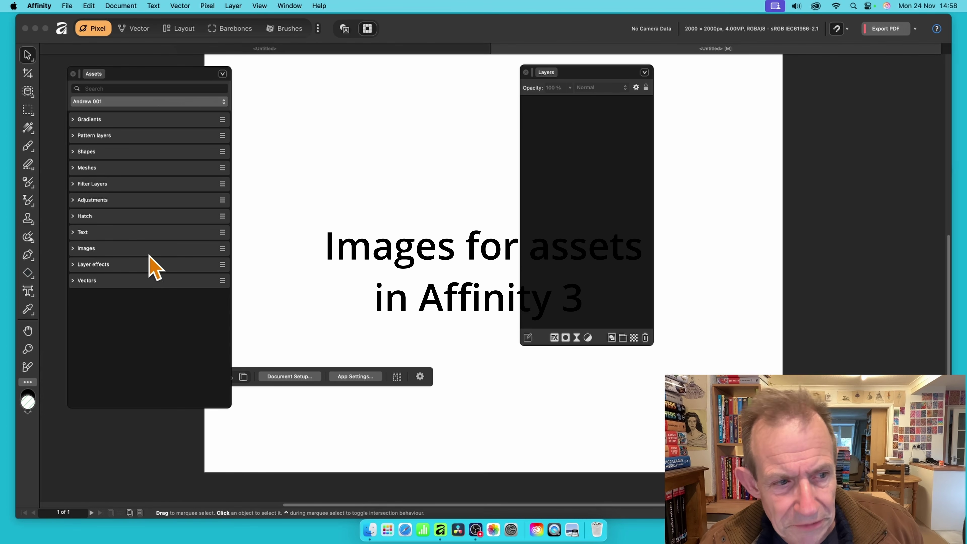
pyautogui.click(75, 249)
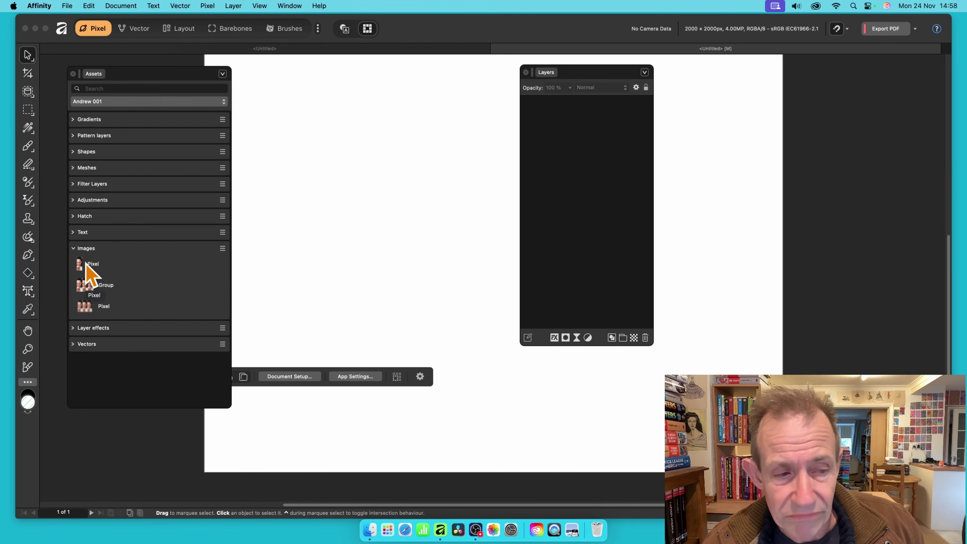
pyautogui.moveTo(85, 266); pyautogui.dragTo(359, 209)
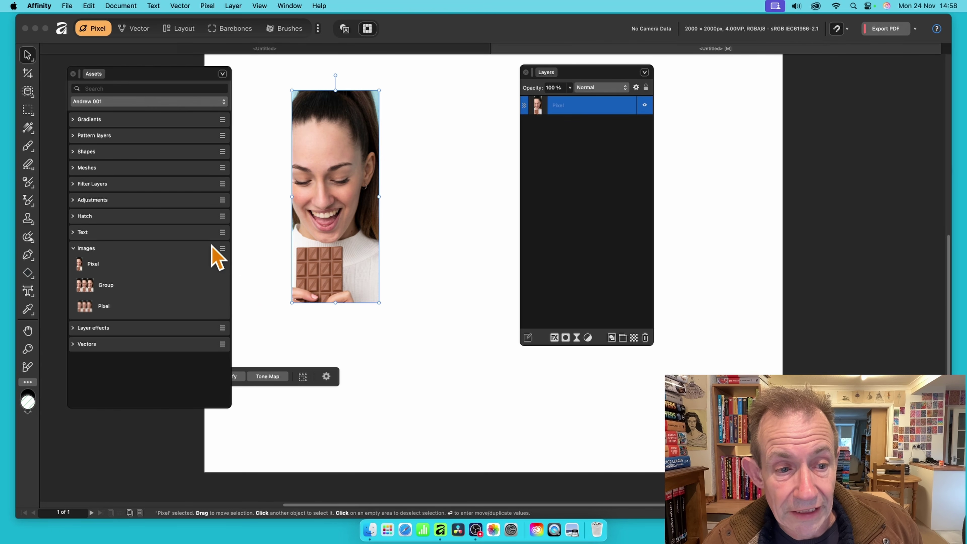
pyautogui.click(222, 248)
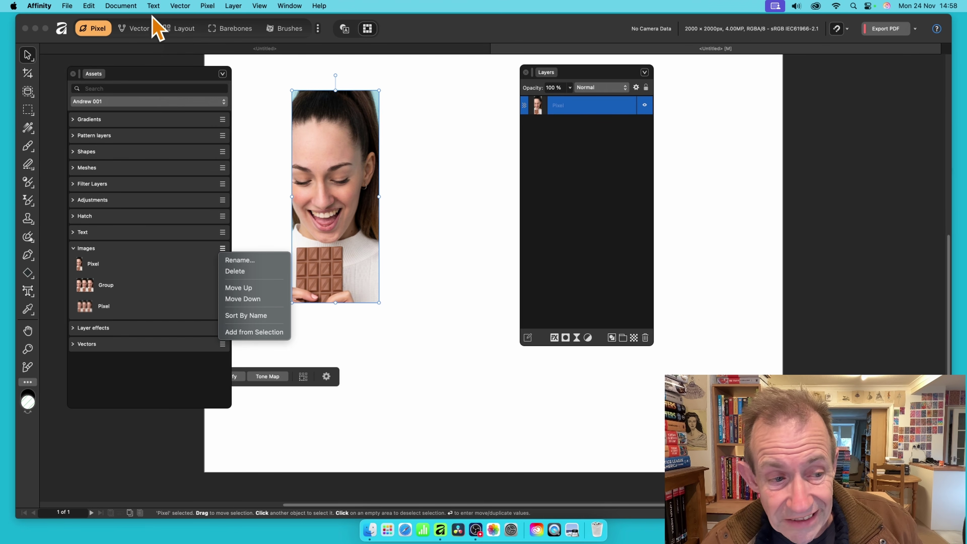
pyautogui.click(90, 288)
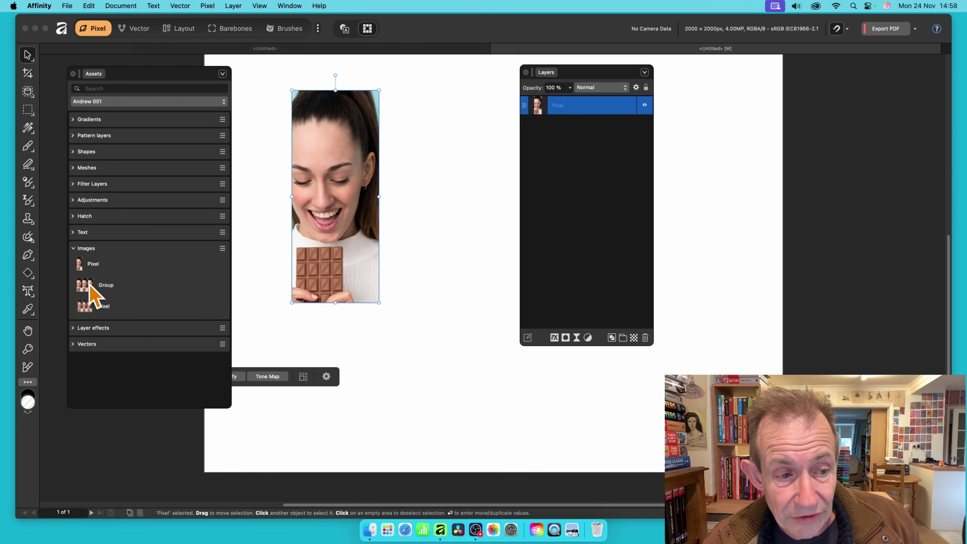
pyautogui.moveTo(89, 286); pyautogui.dragTo(472, 210)
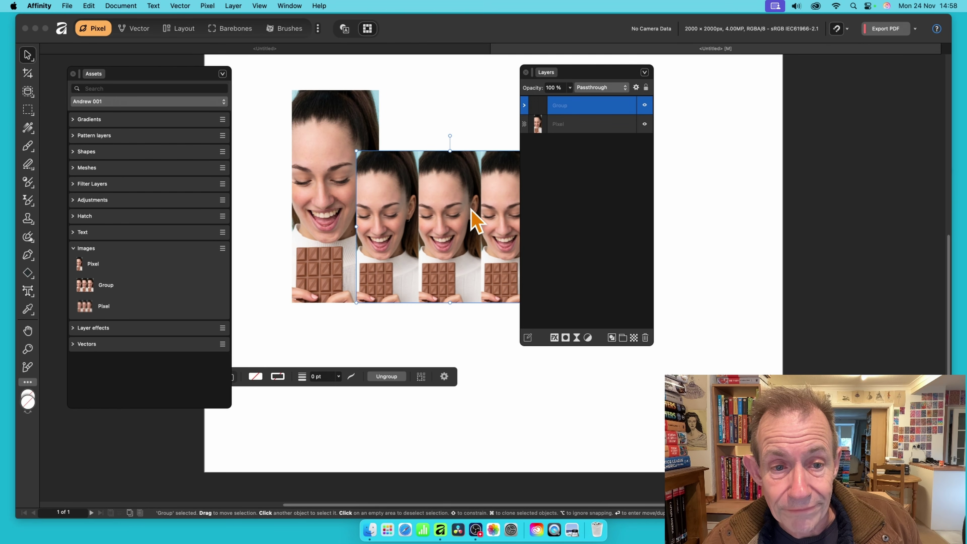
pyautogui.click(525, 105)
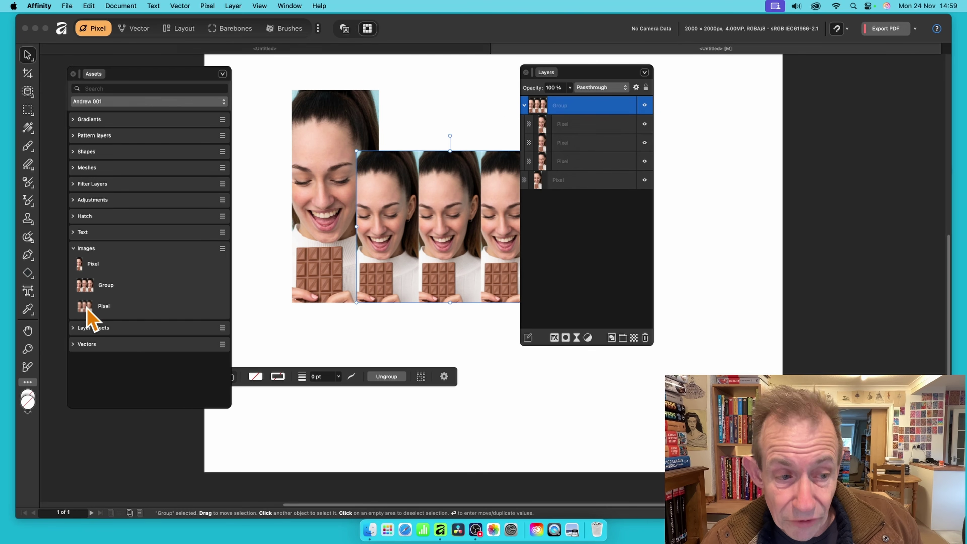
# Place several copies of the blurred three-portrait Pixel asset over the existing images.
pyautogui.moveTo(86, 309); pyautogui.dragTo(353, 176)
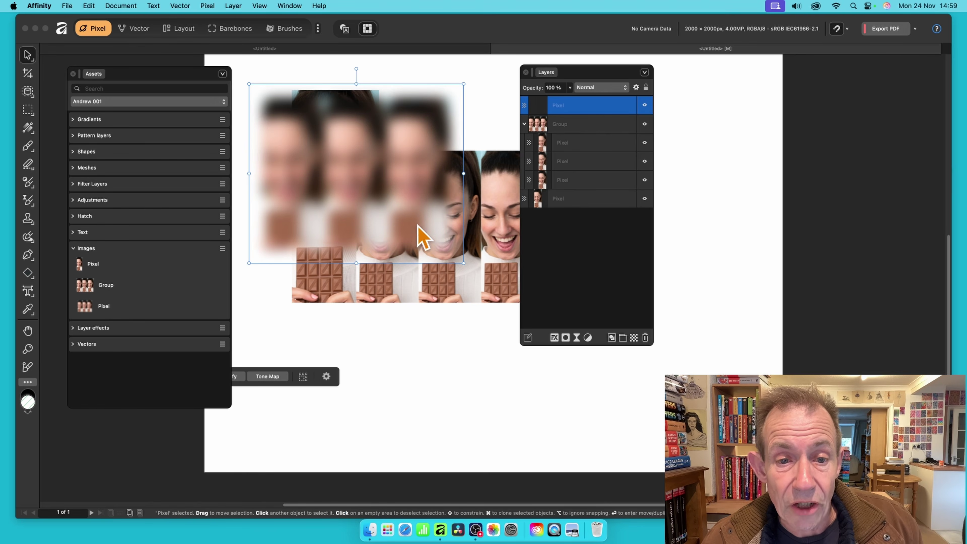
pyautogui.moveTo(93, 307); pyautogui.dragTo(411, 321)
pyautogui.moveTo(95, 314); pyautogui.dragTo(374, 196)
pyautogui.moveTo(479, 110); pyautogui.dragTo(265, 148)
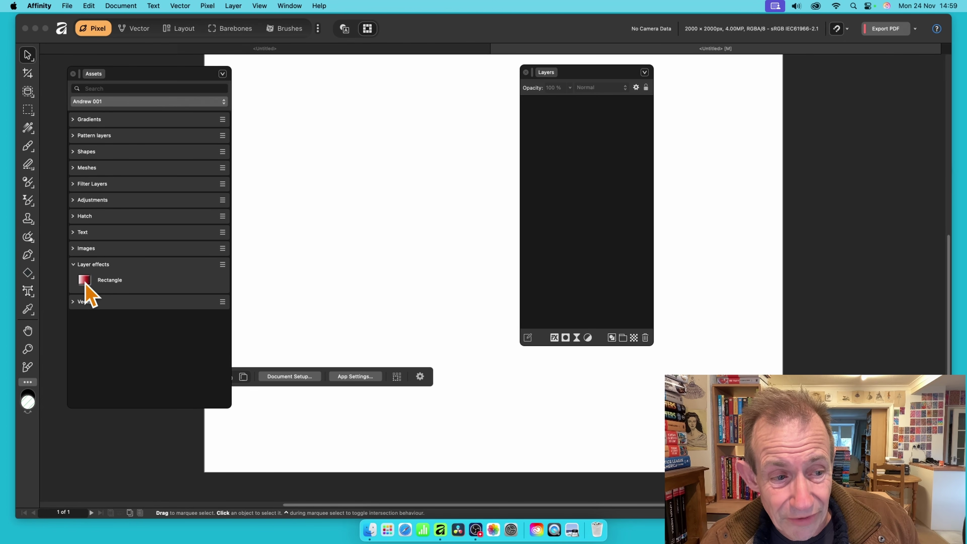
# Place the red gradient Rectangle asset from the Layer effects subcategory and shrink it to about two-thirds of its width.
pyautogui.moveTo(86, 285); pyautogui.dragTo(409, 230)
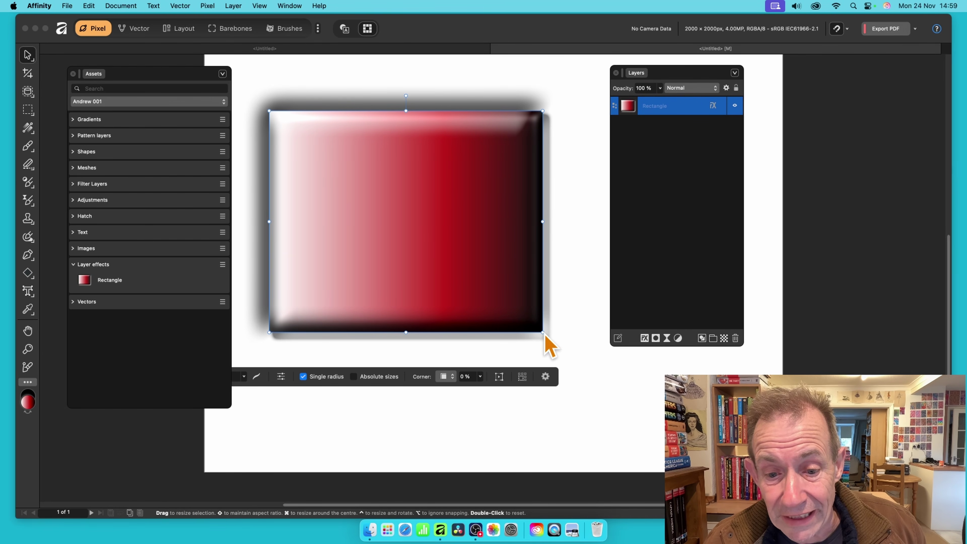
pyautogui.moveTo(541, 332); pyautogui.dragTo(453, 240)
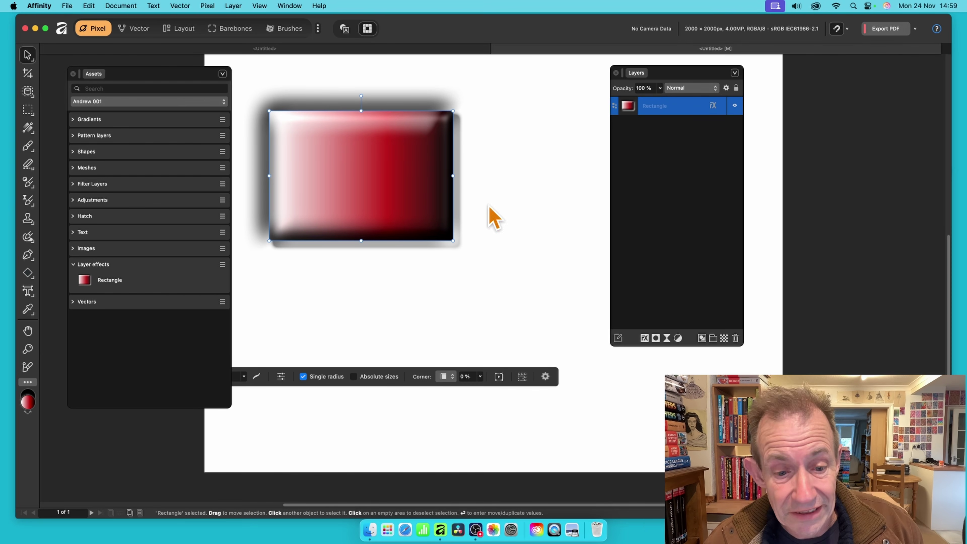
# Turn off the rectangle's Bevel / Emboss layer effect and review its Outer Shadow, Gradient Overlay and Colour Overlay entries.
pyautogui.click(644, 339)
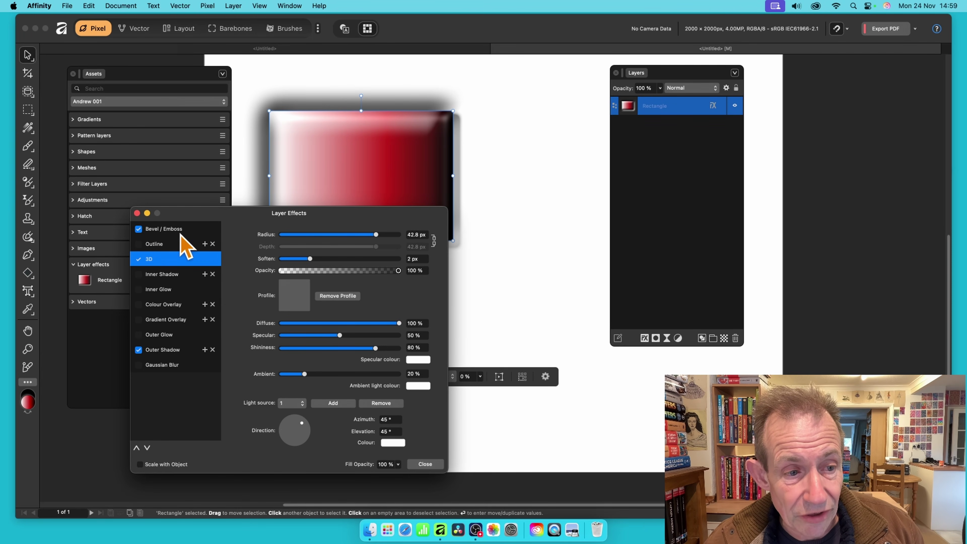
pyautogui.click(140, 229)
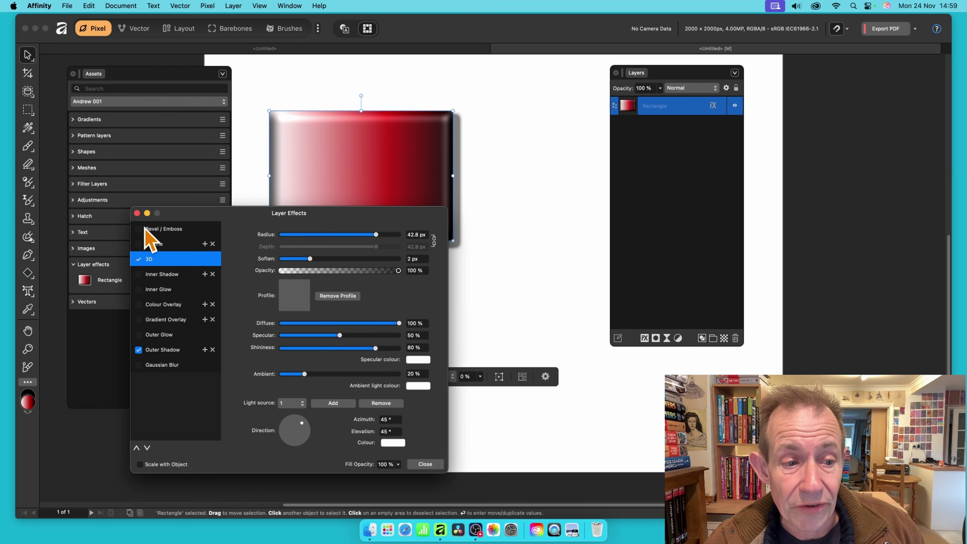
pyautogui.click(170, 350)
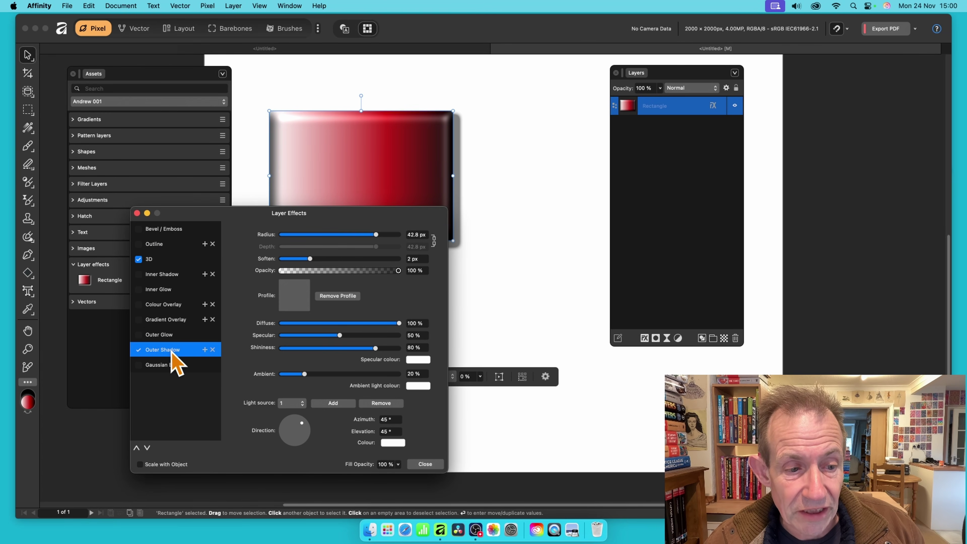
pyautogui.click(171, 320)
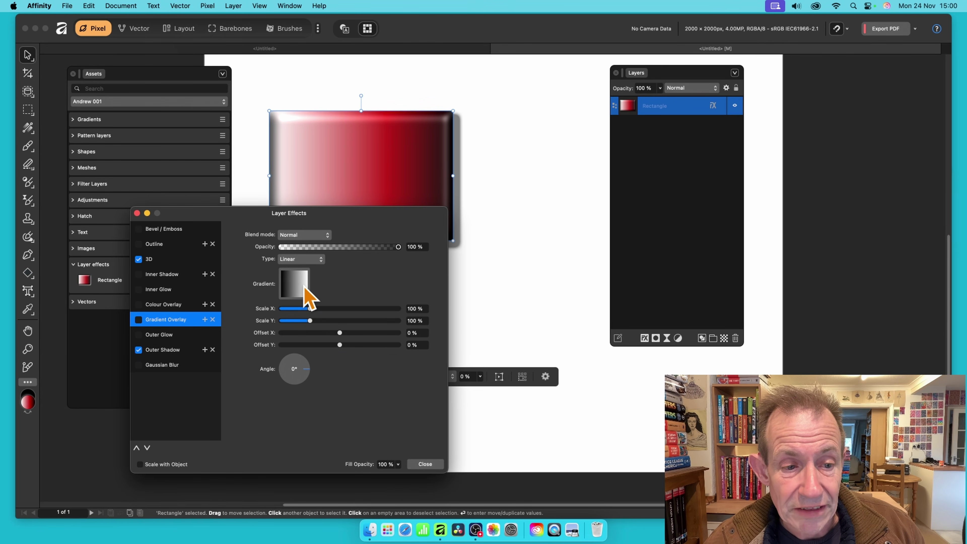
pyautogui.click(159, 306)
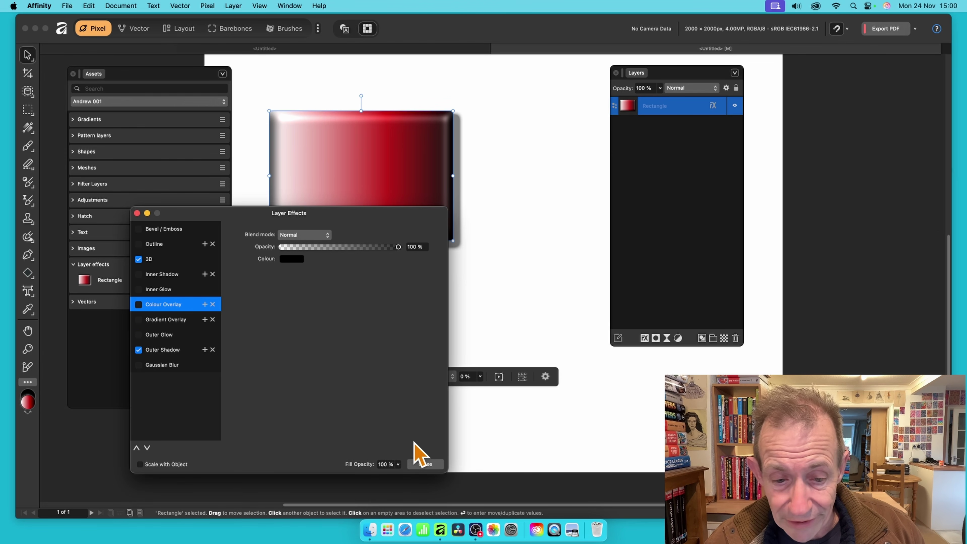
pyautogui.click(422, 463)
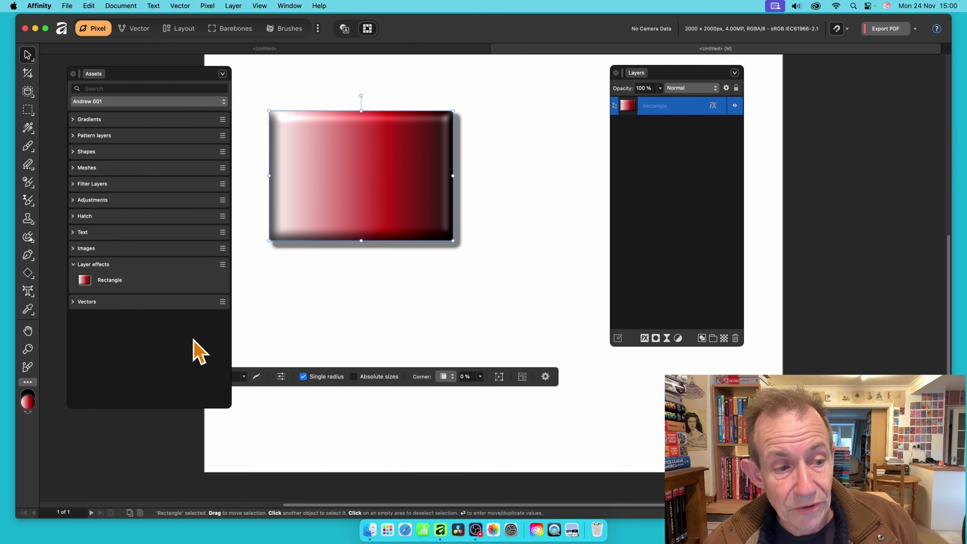
pyautogui.click(223, 265)
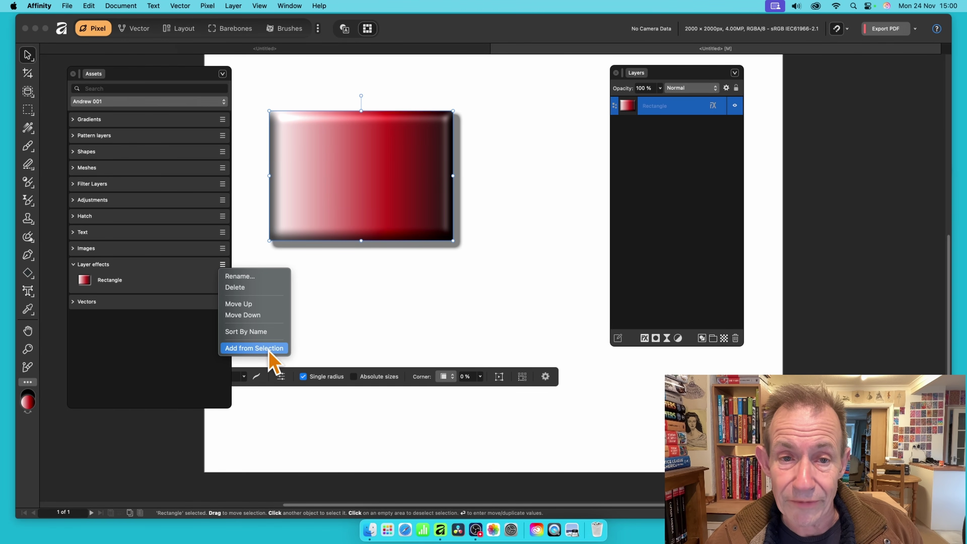
pyautogui.click(168, 276)
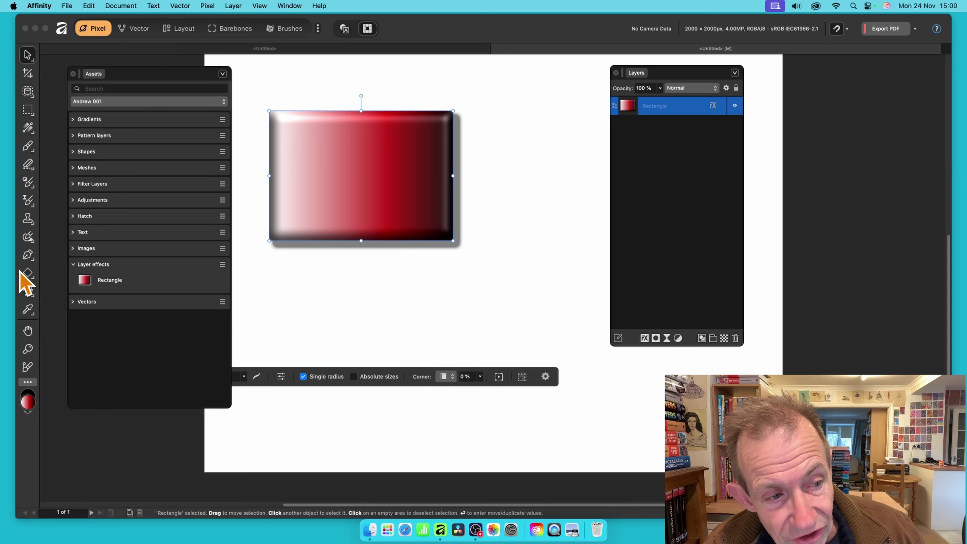
# Draw a tall diamond beside the red gradient rectangle, and copy the rectangle.
pyautogui.click(26, 273)
pyautogui.moveTo(472, 98)
pyautogui.mouseDown()
pyautogui.moveTo(591, 334)
pyautogui.moveTo(613, 328)
pyautogui.moveTo(609, 315)
pyautogui.mouseUp()
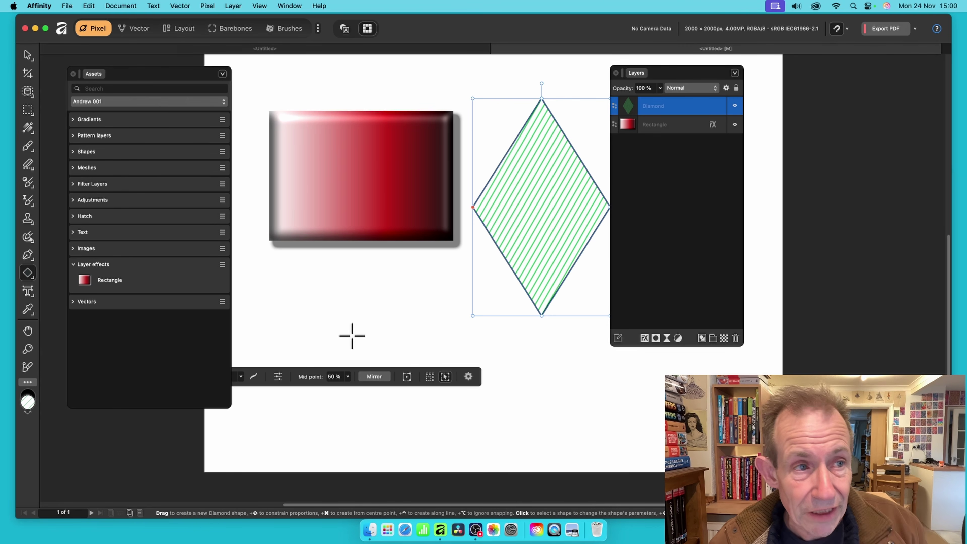
pyautogui.click(23, 58)
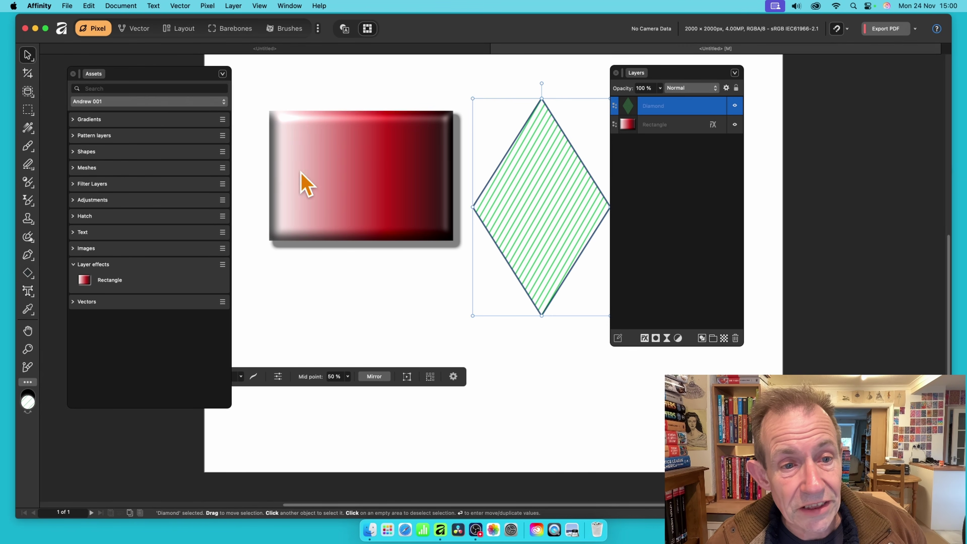
pyautogui.click(324, 187)
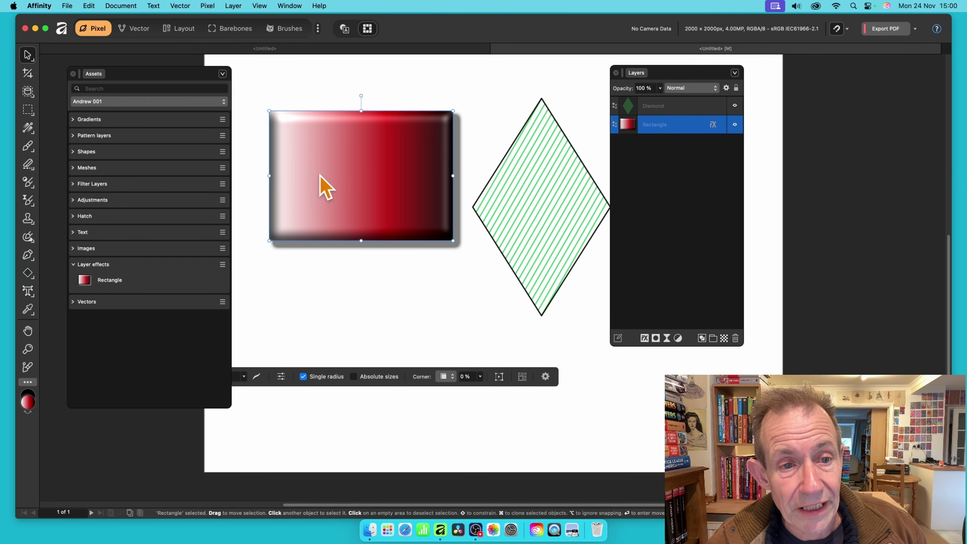
pyautogui.click(89, 6)
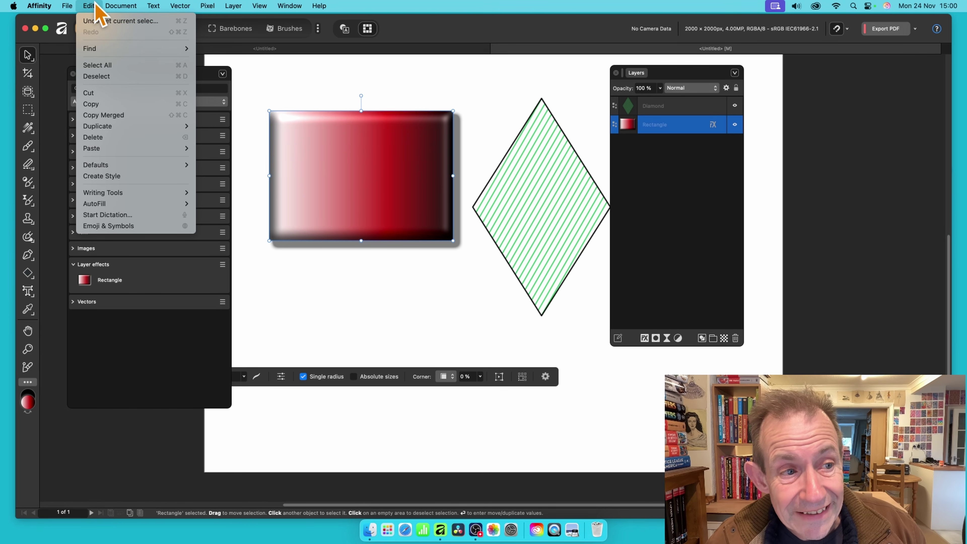
pyautogui.click(109, 105)
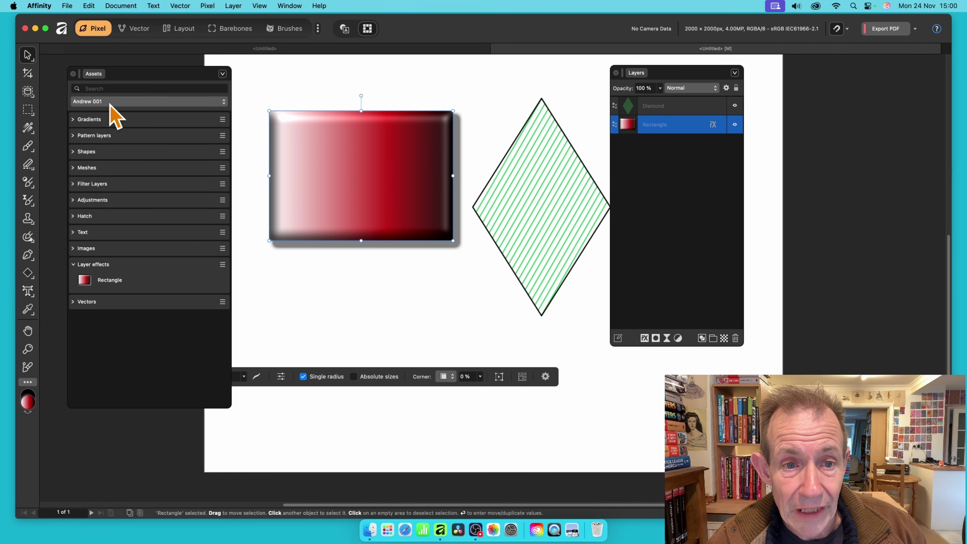
# Move the diamond over the rectangle's lower corner and paste the copied style onto it.
pyautogui.click(559, 188)
pyautogui.moveTo(559, 187); pyautogui.dragTo(520, 221)
pyautogui.click(89, 5)
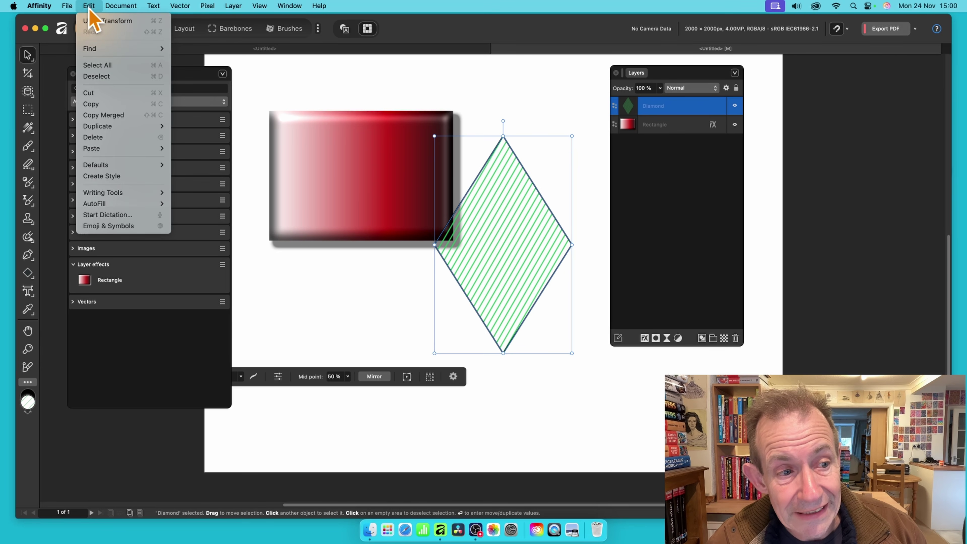
pyautogui.moveTo(146, 150)
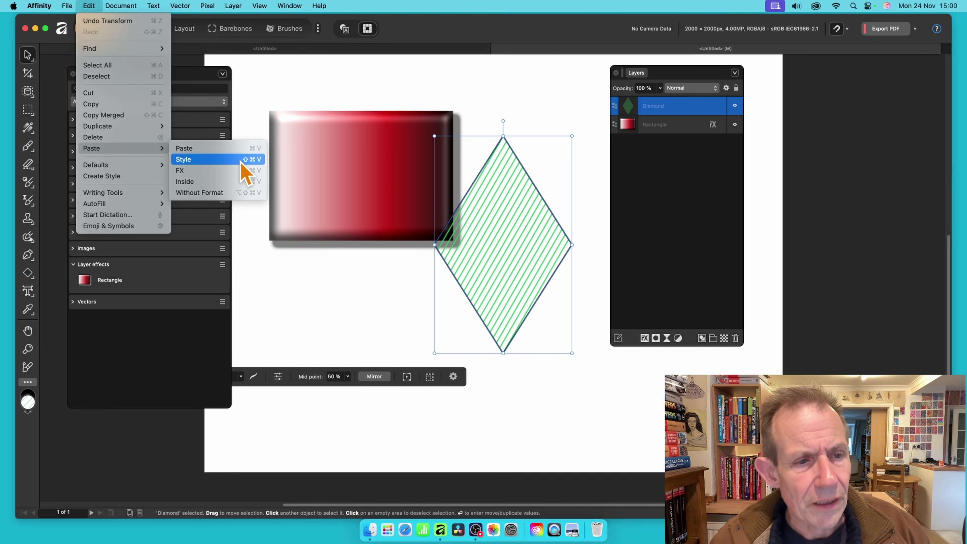
pyautogui.click(209, 160)
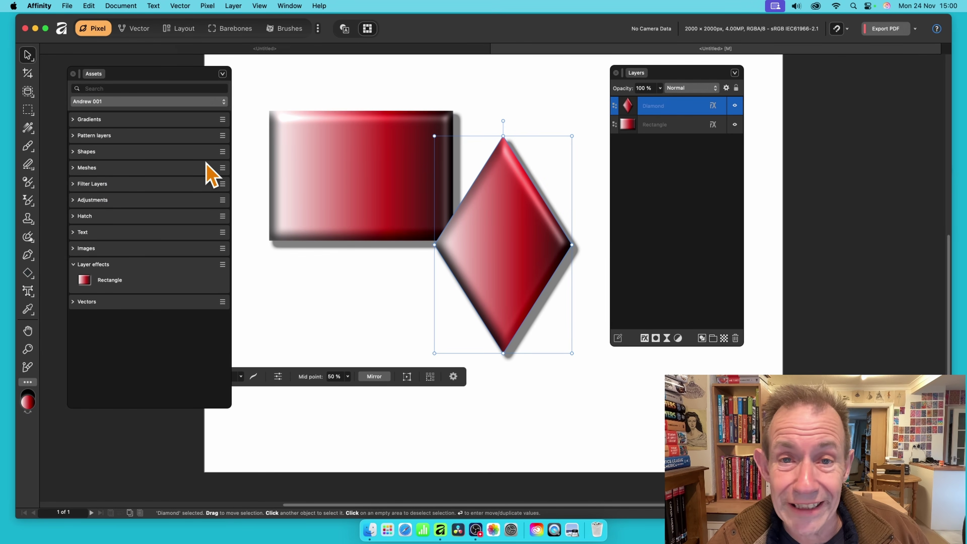
# Undo the diamond's pasted style, and apply the copied rectangle's style to it again.
pyautogui.press('super+z')
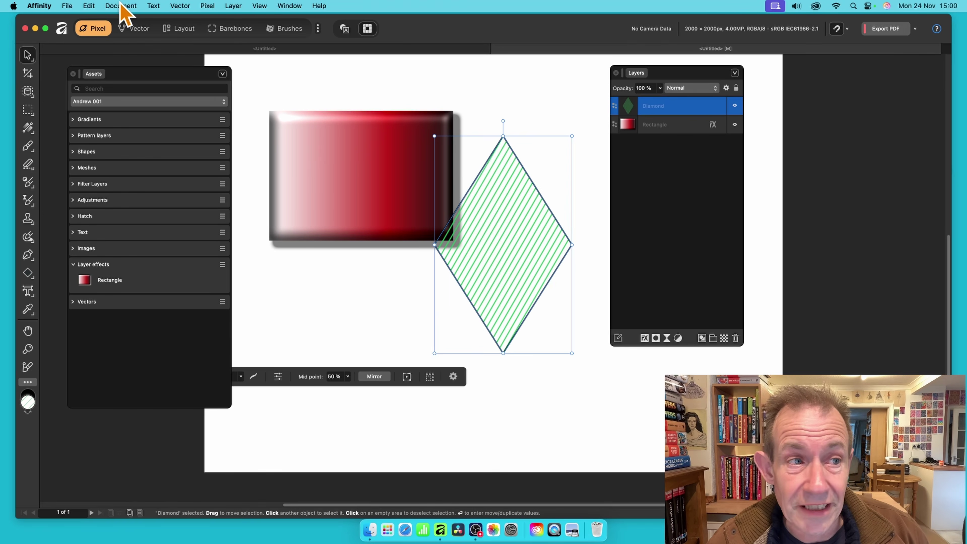
pyautogui.click(90, 5)
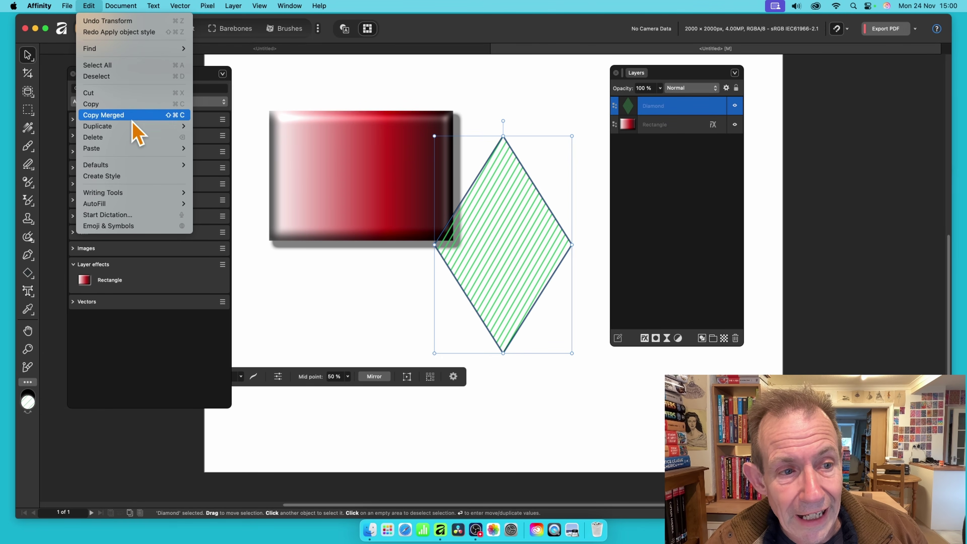
pyautogui.moveTo(152, 148)
pyautogui.click(234, 160)
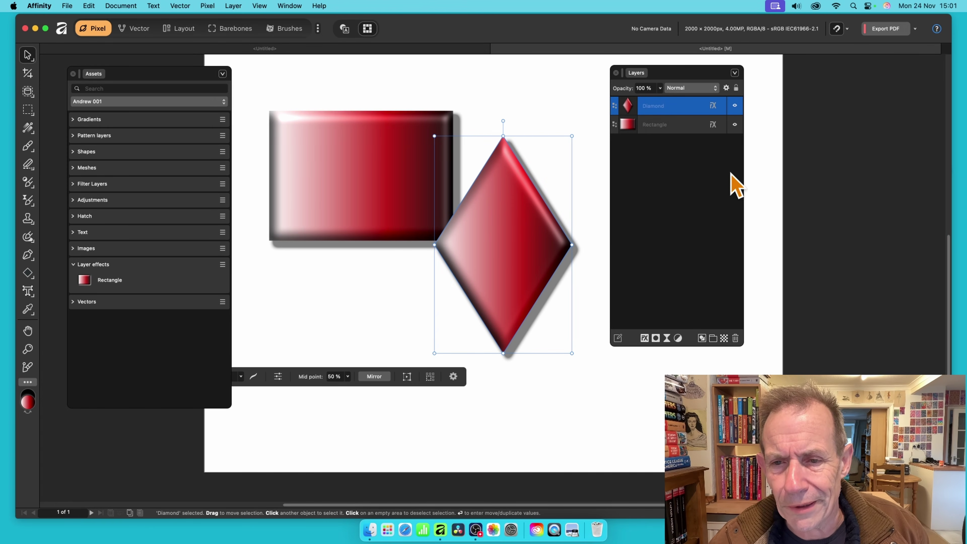
# Shift the diamond upward over the rectangle, and delete both objects from the page.
pyautogui.moveTo(509, 211); pyautogui.dragTo(492, 158)
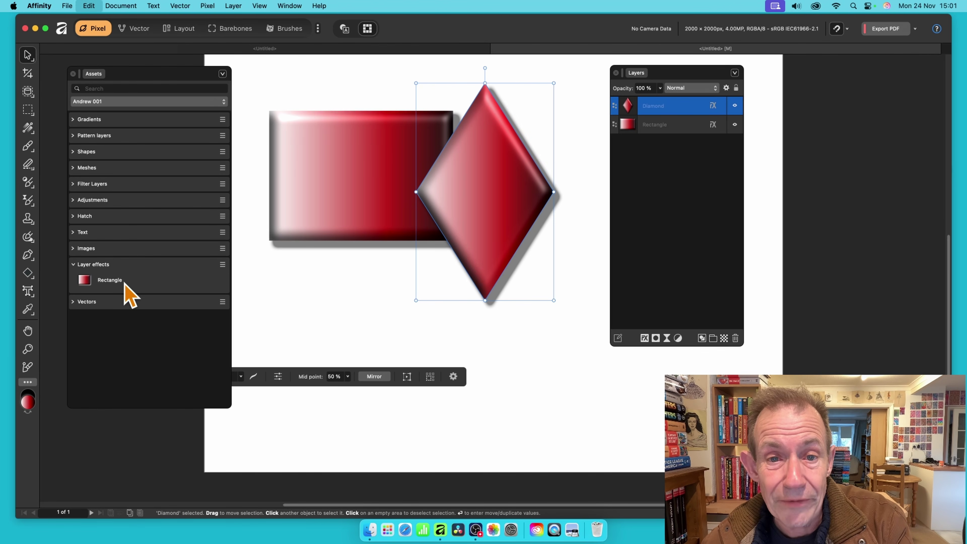
pyautogui.press('Delete')
pyautogui.press('Delete')
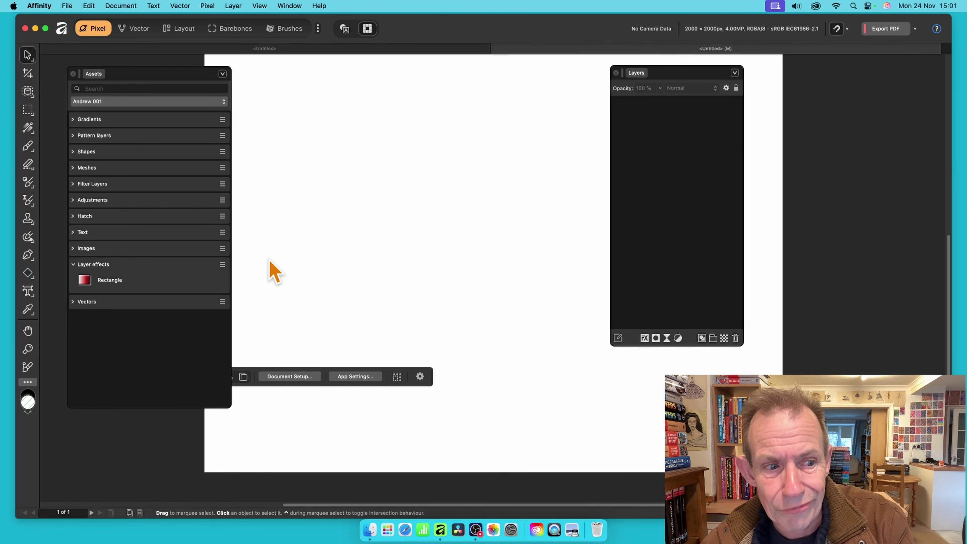
# Place the red Group asset from the Vectors subcategory near the top of the page, and adjust its size and position.
pyautogui.click(75, 302)
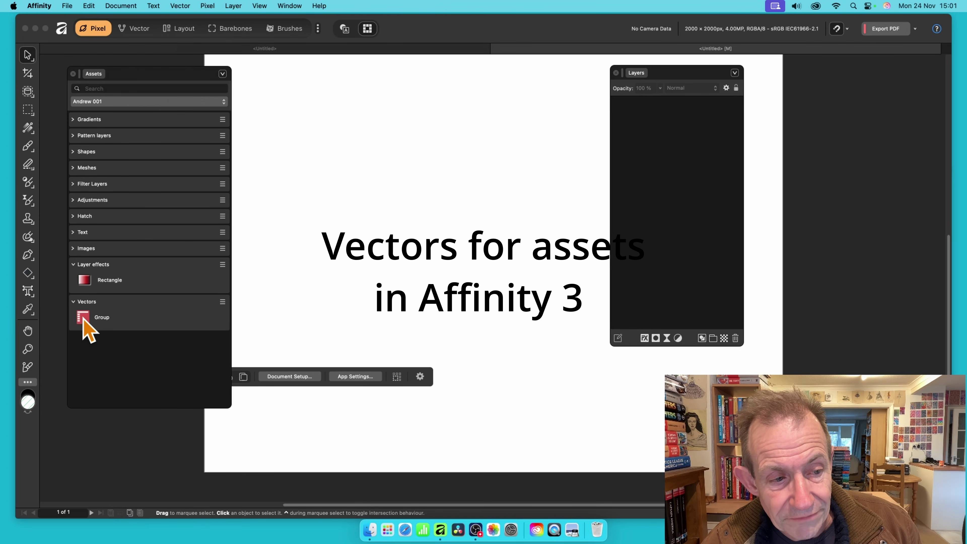
pyautogui.moveTo(83, 319); pyautogui.dragTo(433, 284)
pyautogui.moveTo(272, 102); pyautogui.dragTo(452, 295)
pyautogui.moveTo(554, 381); pyautogui.dragTo(371, 214)
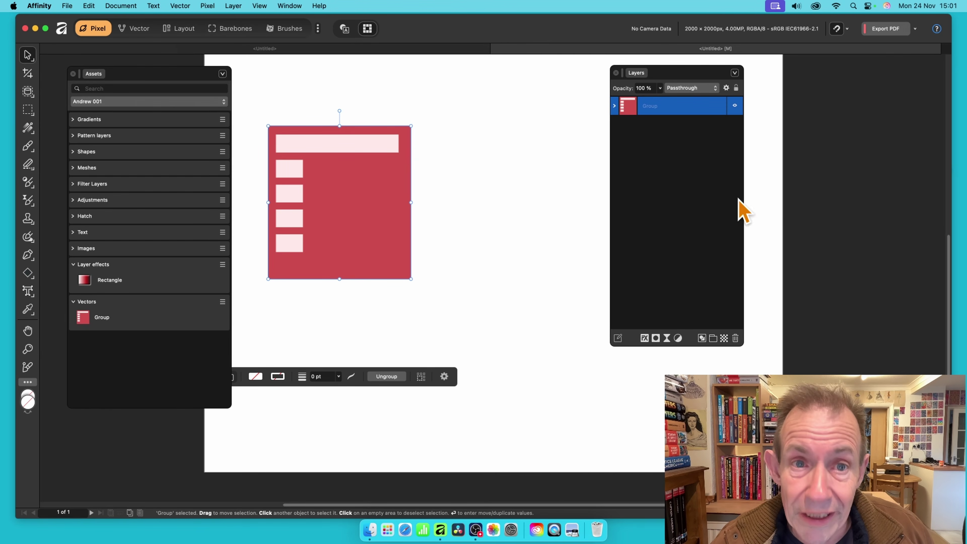
pyautogui.moveTo(371, 188); pyautogui.dragTo(396, 141)
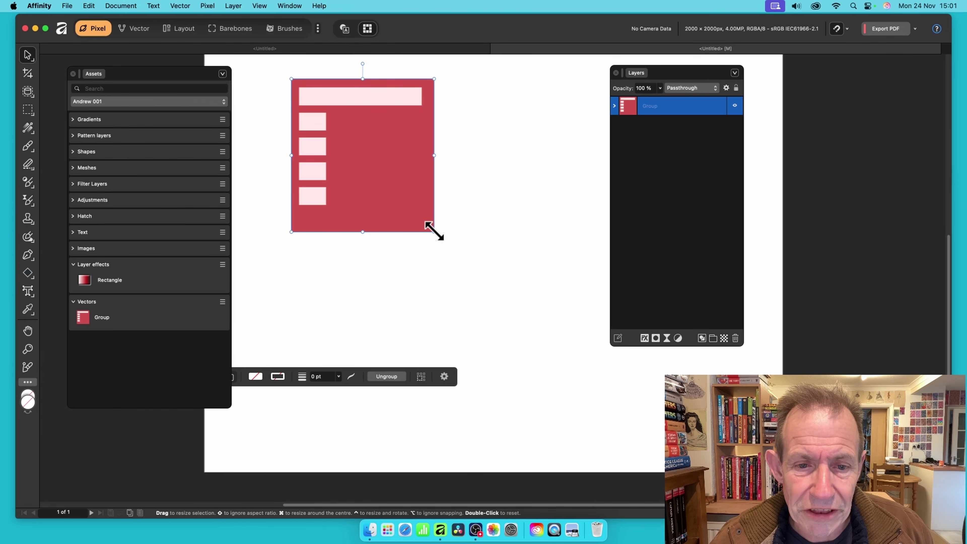
pyautogui.moveTo(434, 232); pyautogui.dragTo(521, 254)
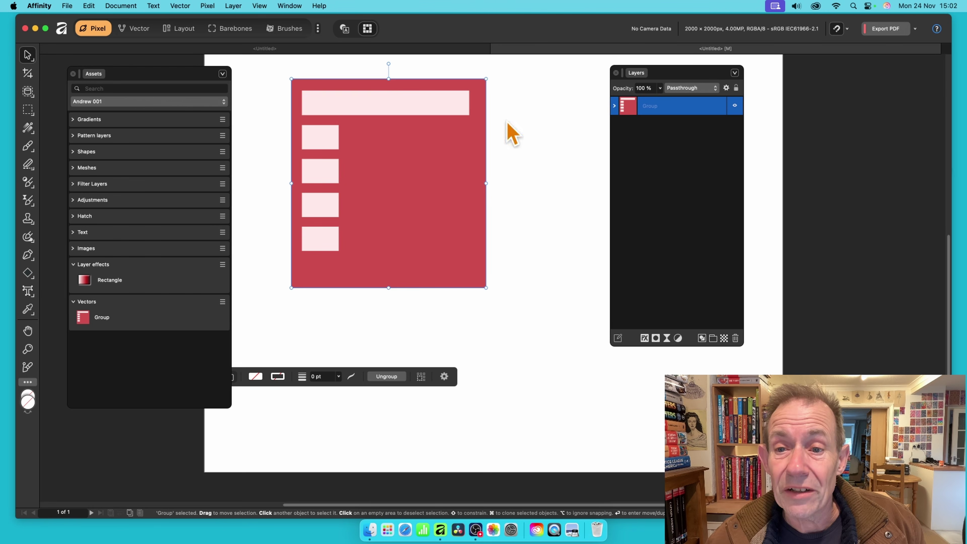
# Expand the placed vector group in the layer stack, select its topmost Rectangle layer, and reselect the whole group.
pyautogui.click(614, 106)
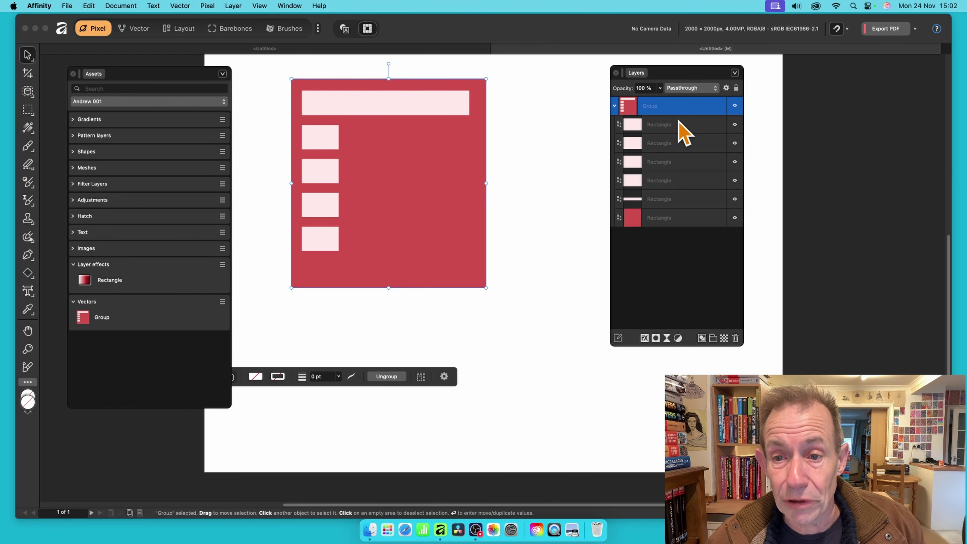
pyautogui.click(661, 126)
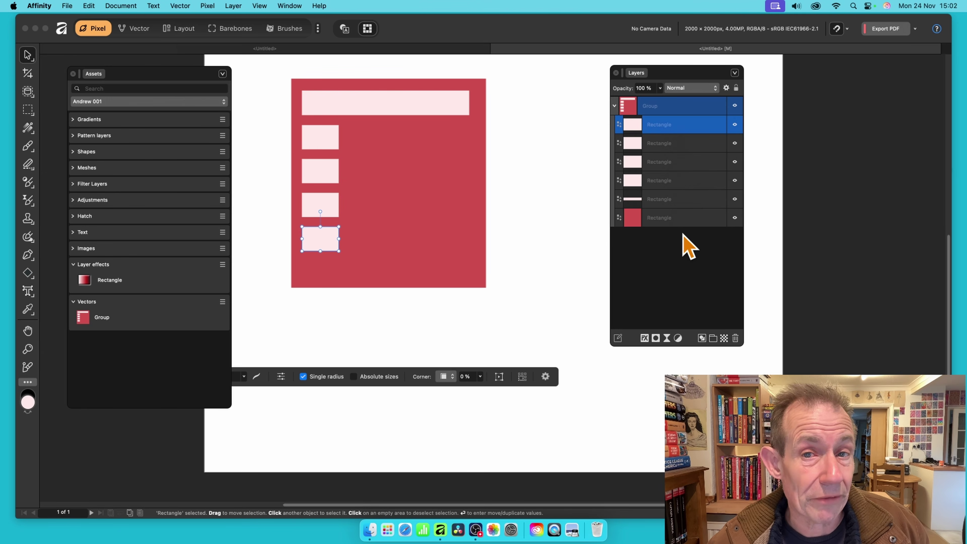
pyautogui.click(661, 107)
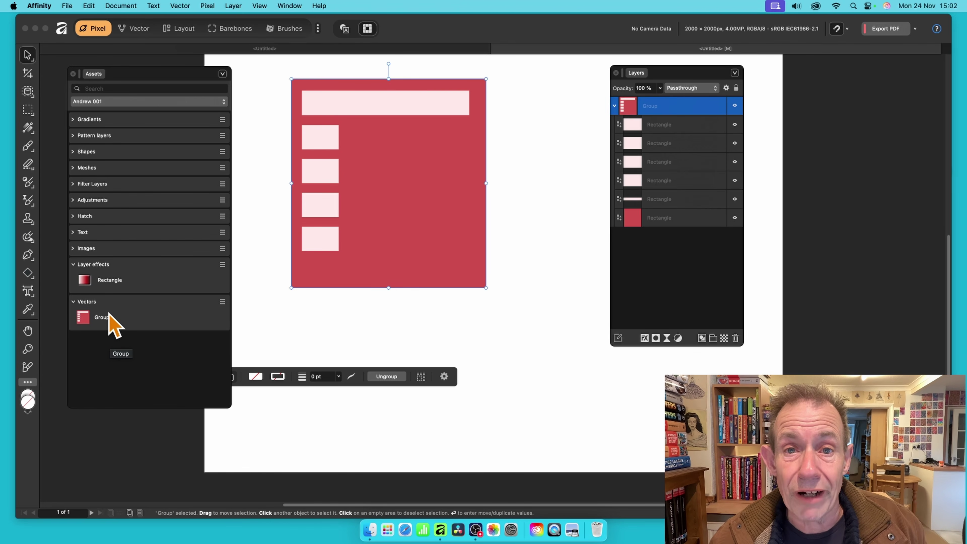
# Switch the asset category to Circles 1 and place its orange concentric-circle Group asset over the red vector group.
pyautogui.click(110, 104)
pyautogui.click(112, 113)
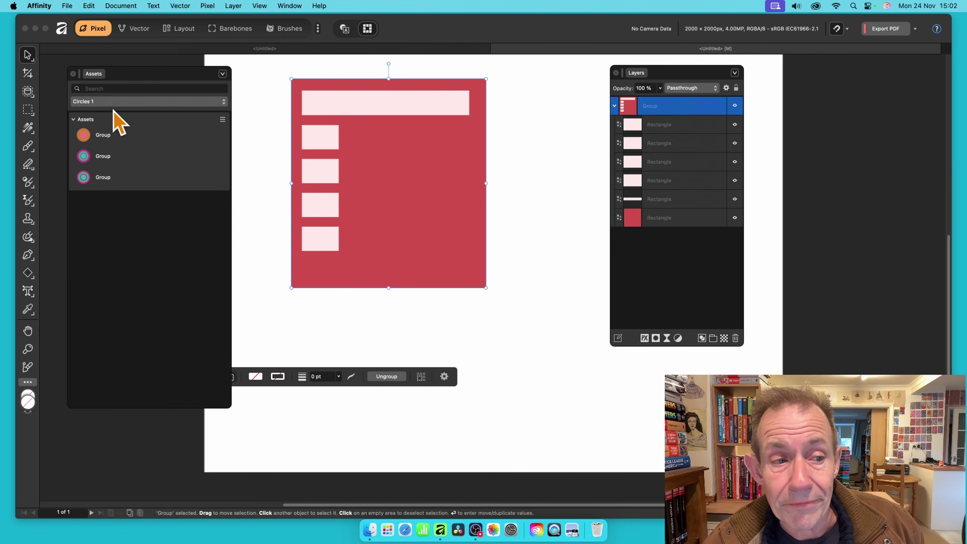
pyautogui.moveTo(85, 138); pyautogui.dragTo(410, 237)
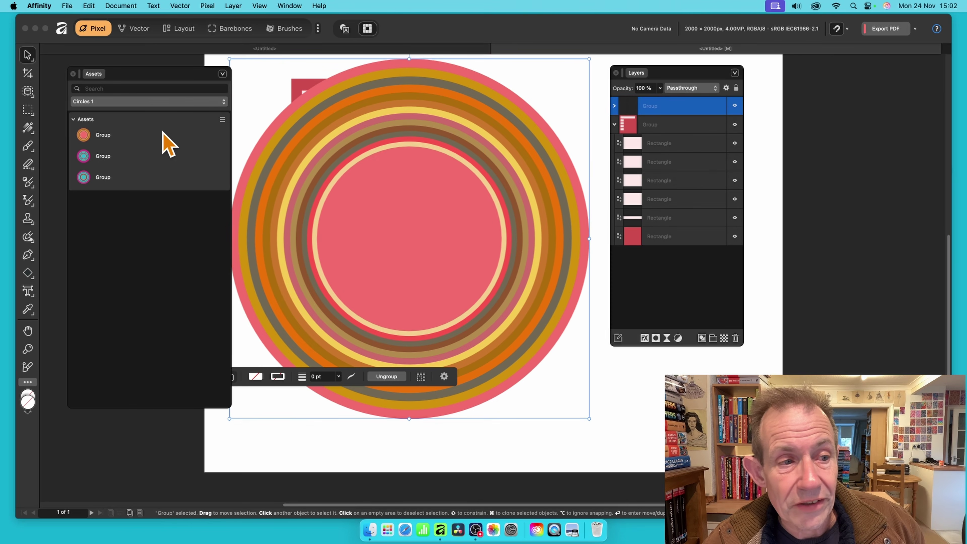
# Place the teal-centred circle Group asset, shrink it to about 60% of its size, and move it down over the orange circles.
pyautogui.moveTo(87, 156); pyautogui.dragTo(488, 130)
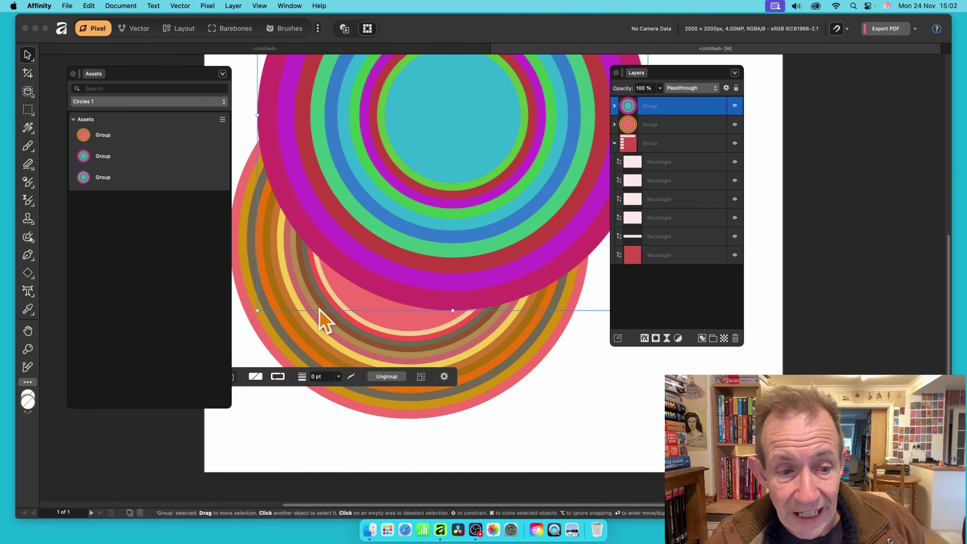
pyautogui.moveTo(257, 311); pyautogui.dragTo(419, 98)
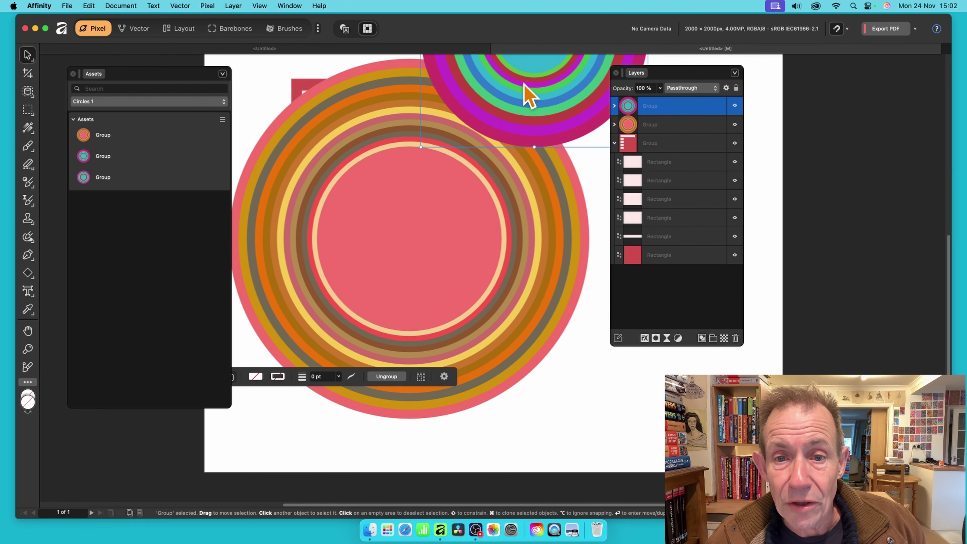
pyautogui.moveTo(527, 95); pyautogui.dragTo(472, 253)
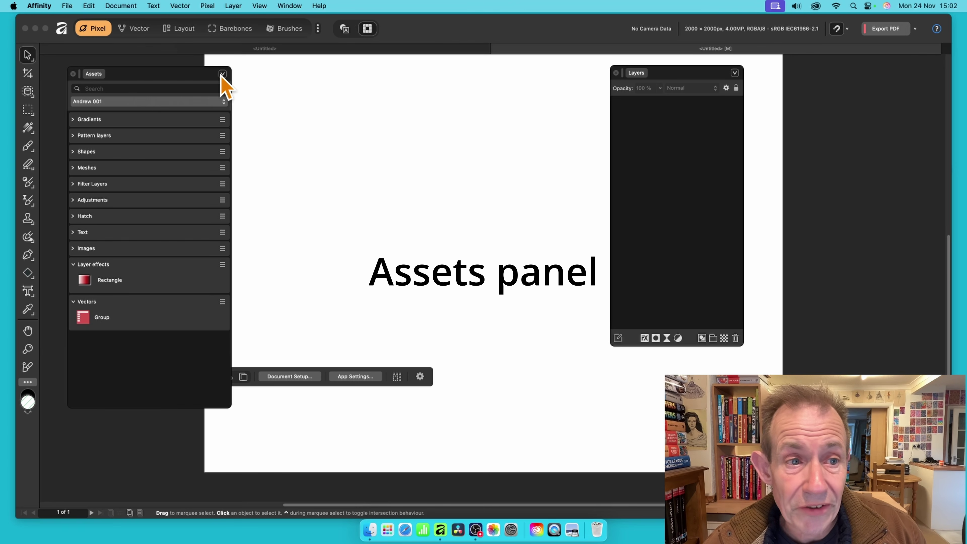
# Expand all subcategories of the current asset category to look through their stored assets, and collapse them all again.
pyautogui.click(222, 74)
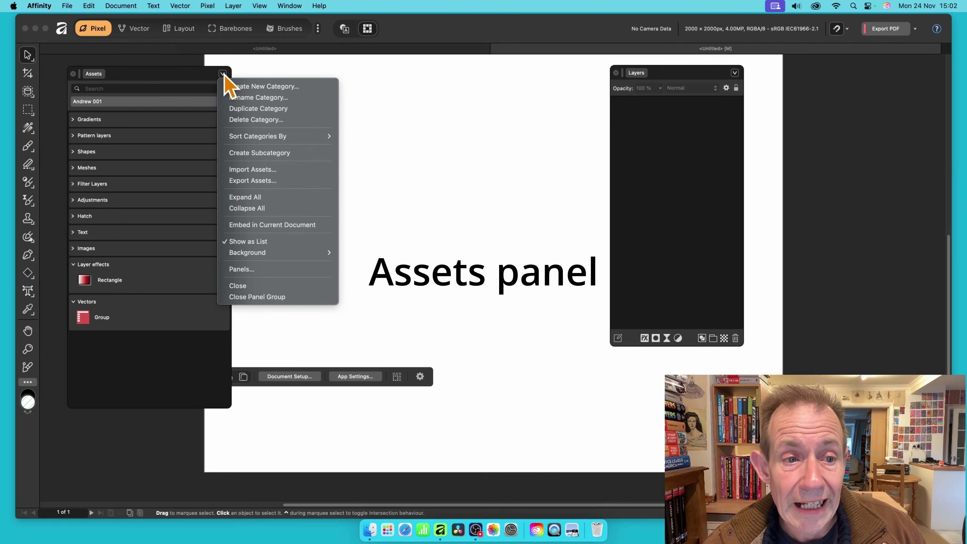
pyautogui.moveTo(246, 139)
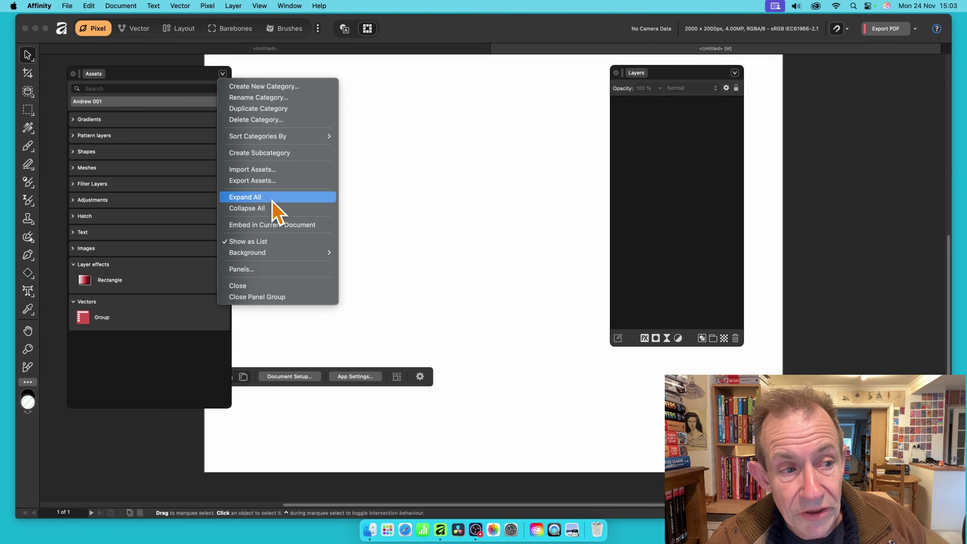
pyautogui.click(272, 200)
pyautogui.scroll(-10, 134, 297)
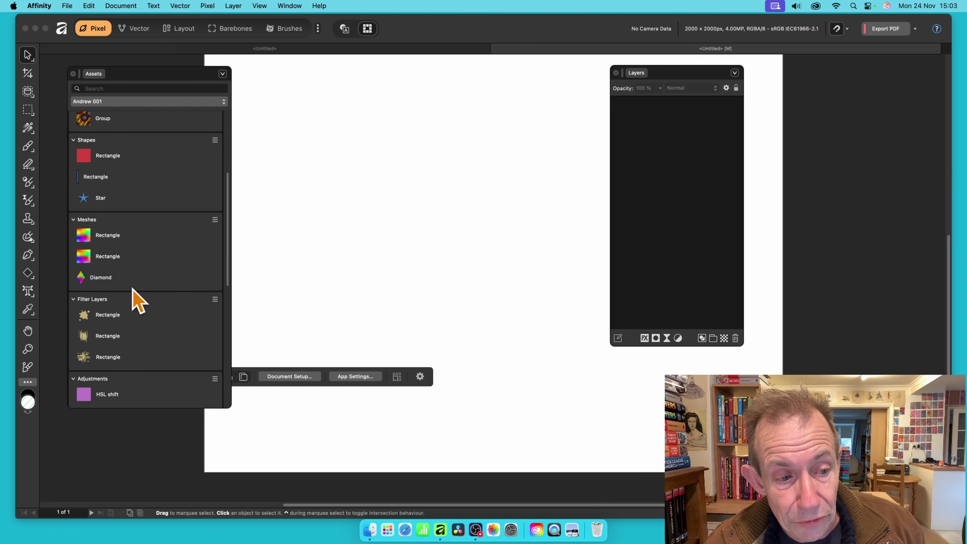
pyautogui.scroll(6, 137, 300)
pyautogui.scroll(3, 133, 291)
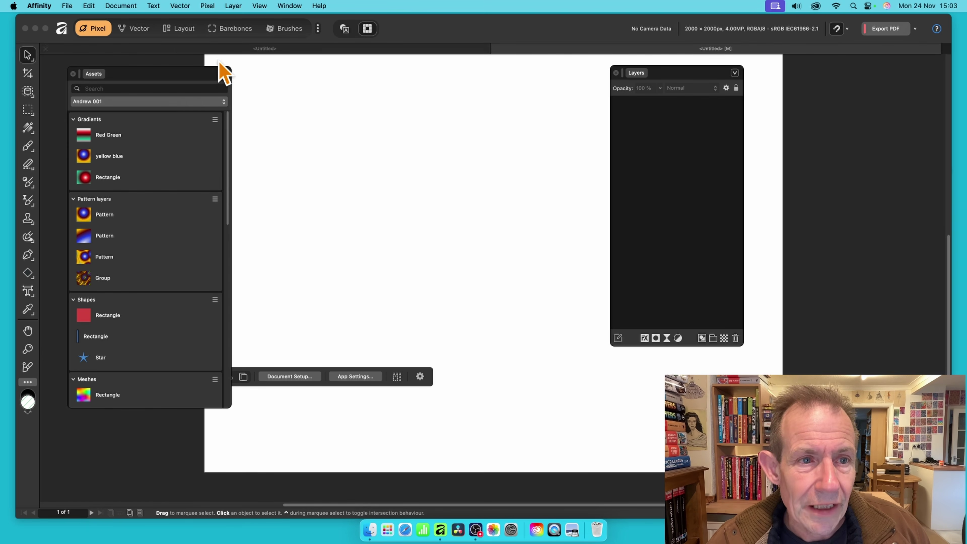
pyautogui.click(223, 73)
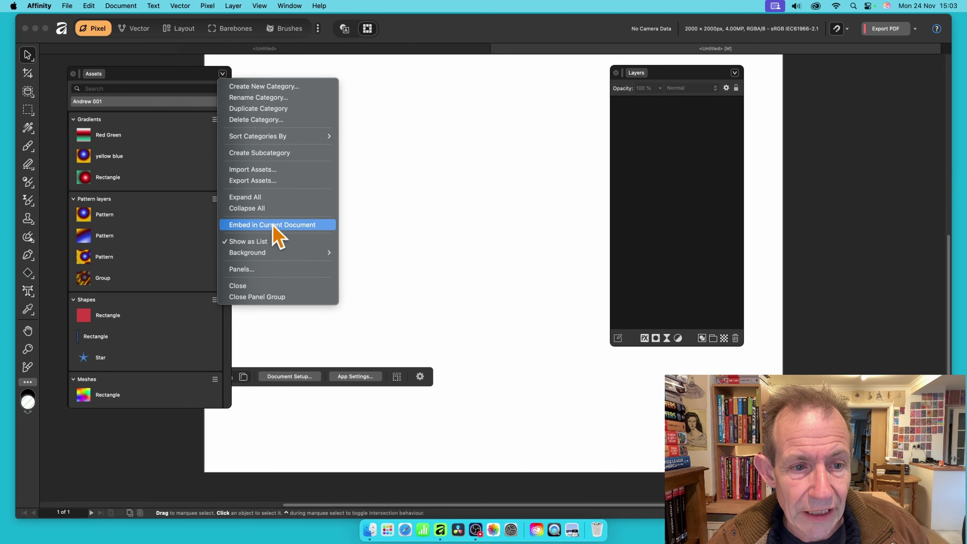
pyautogui.click(271, 208)
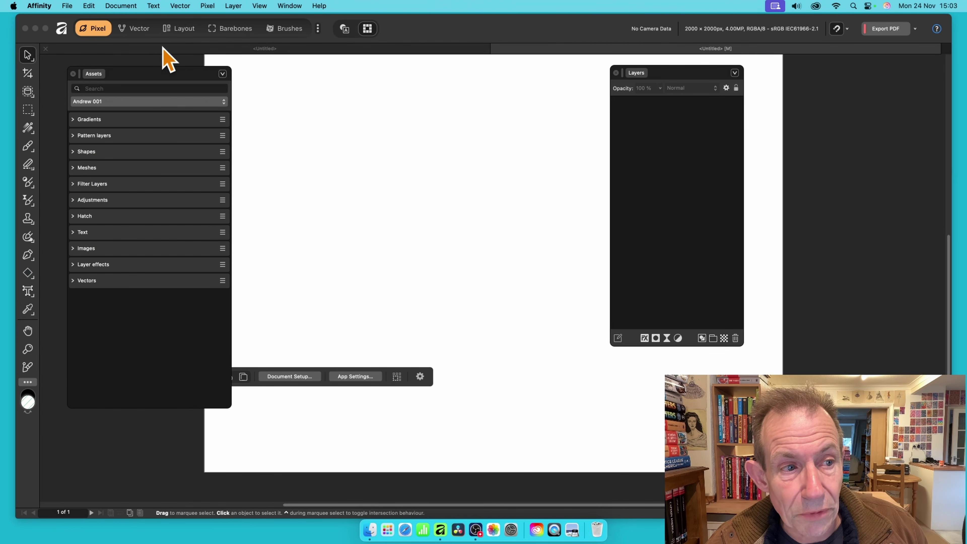
# Search the current asset category for "red" and for "patt", and clear the search.
pyautogui.click(110, 87)
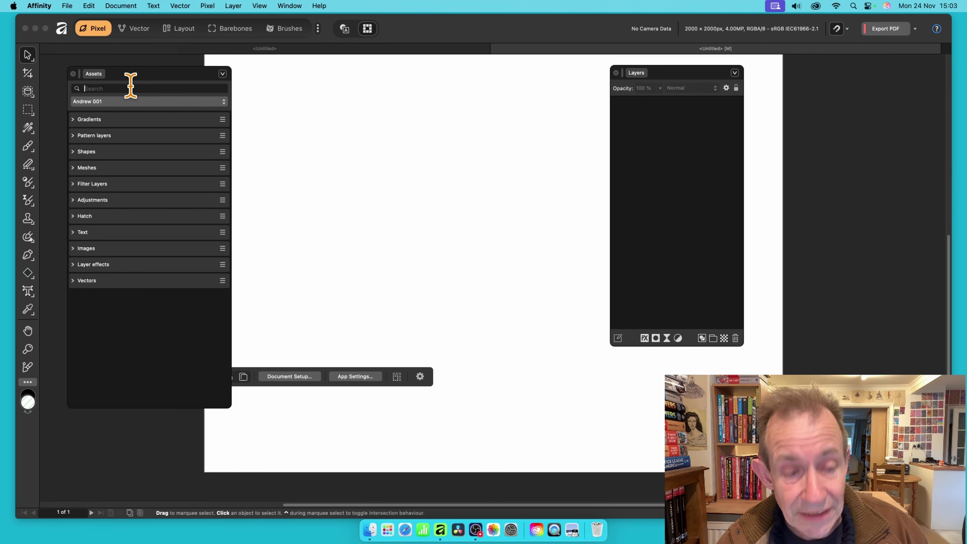
pyautogui.write('red')
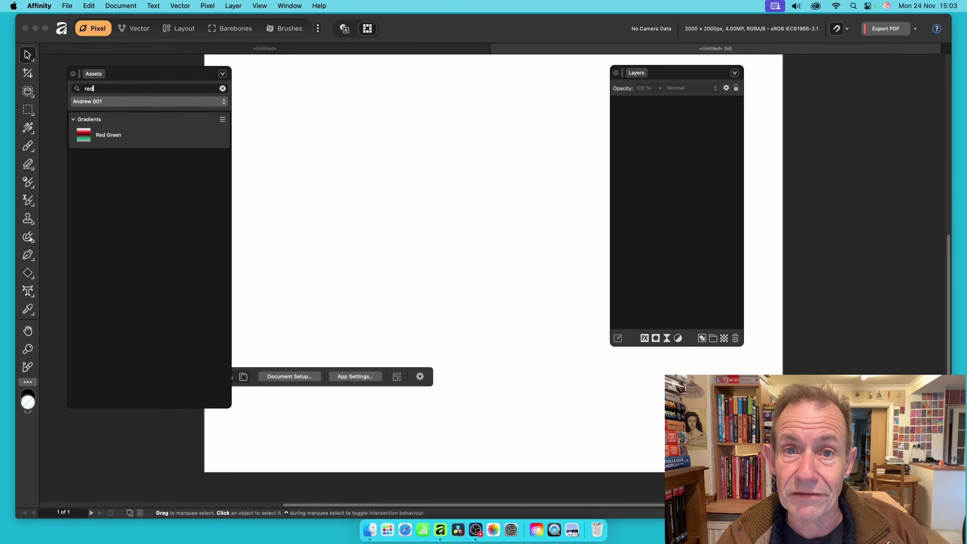
pyautogui.press('BackSpace')
pyautogui.press('BackSpace')
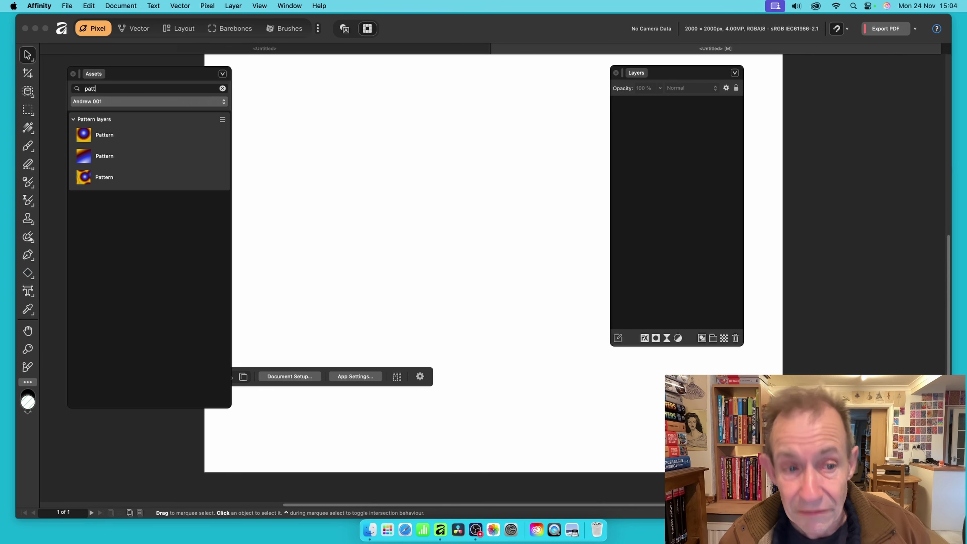
pyautogui.press('BackSpace')
pyautogui.press('BackSpace')
pyautogui.press('BackSpace')
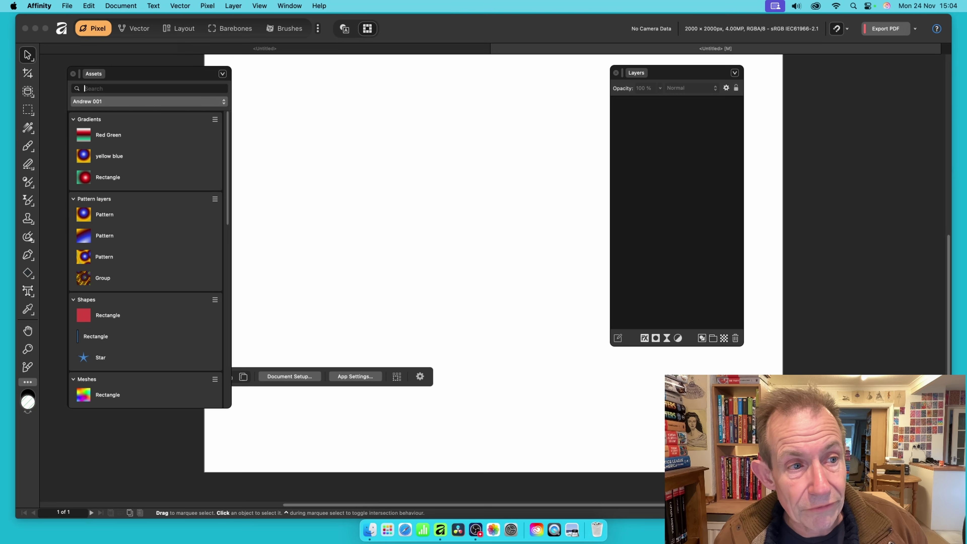
# Review the Assets panel's management options and open the Panels list to look through the available panels.
pyautogui.click(222, 74)
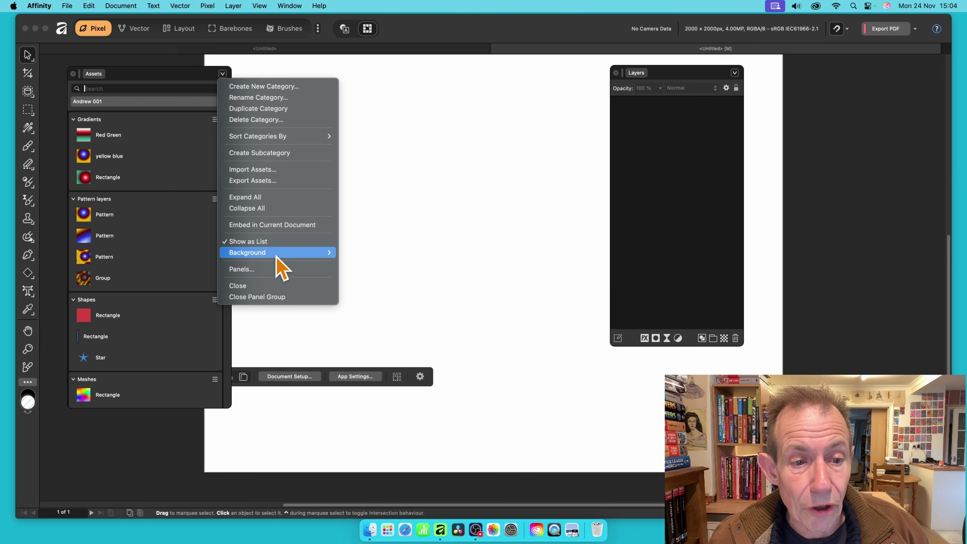
pyautogui.moveTo(276, 254)
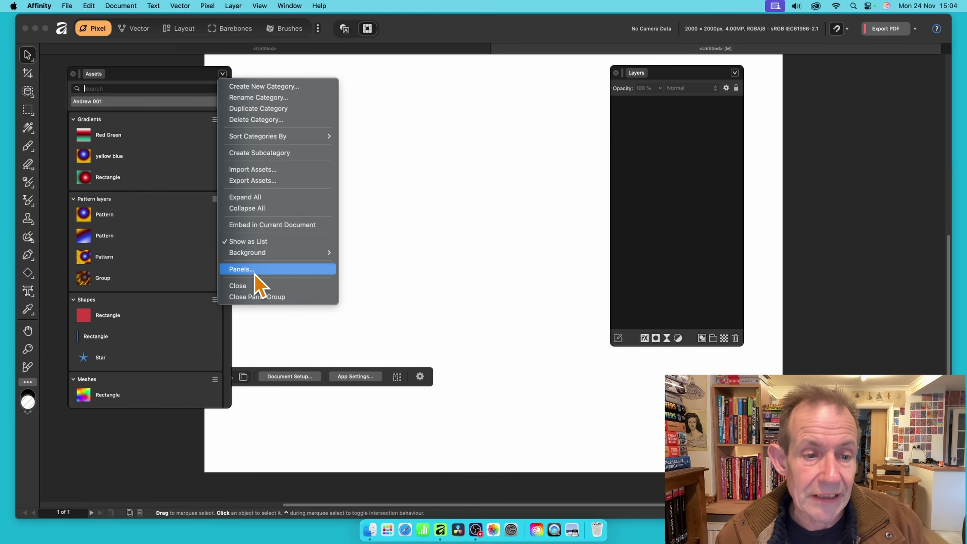
pyautogui.click(525, 126)
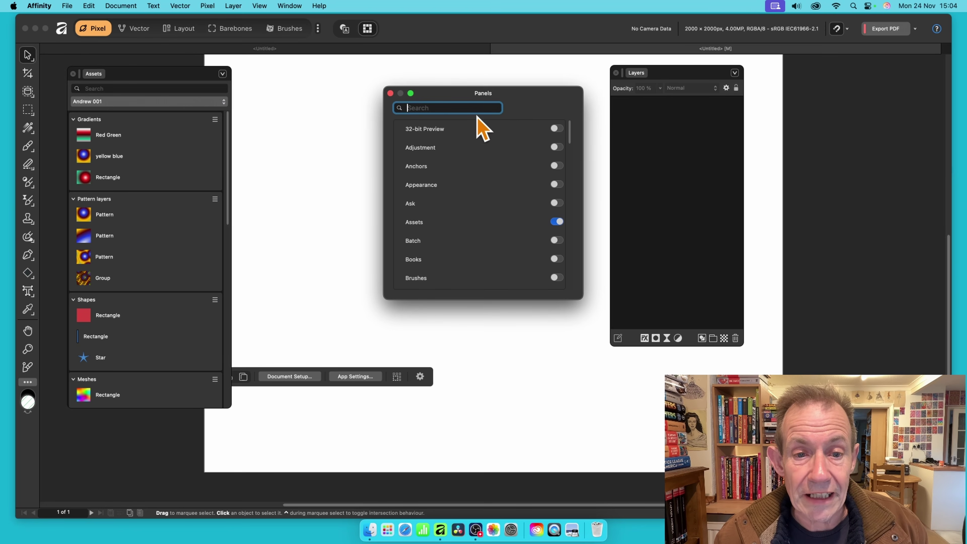
pyautogui.scroll(-1, 570, 136)
pyautogui.moveTo(570, 136); pyautogui.dragTo(563, 210)
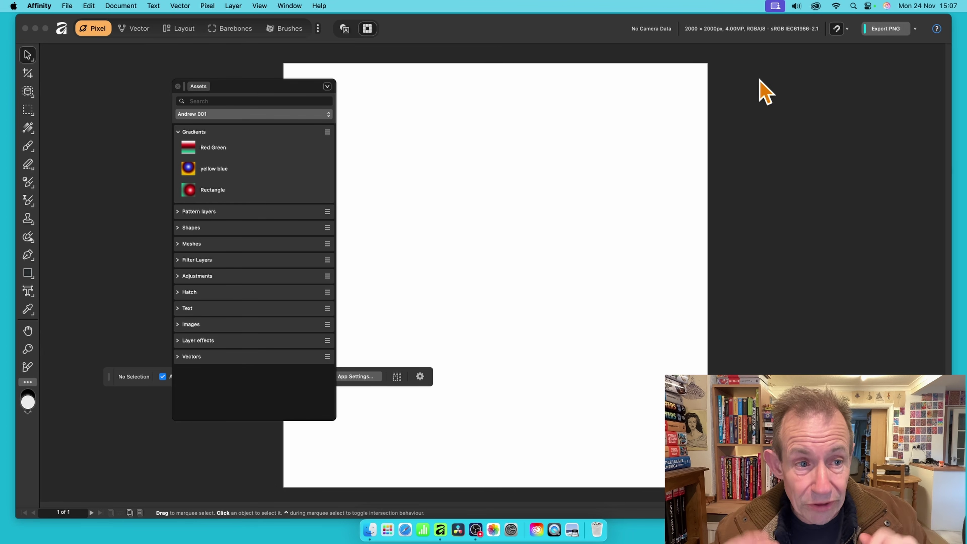
# Place the Red Green gradient asset on the upper part of the page and the red-green radial Rectangle asset overlapping its lower-right corner.
pyautogui.moveTo(194, 154); pyautogui.dragTo(491, 211)
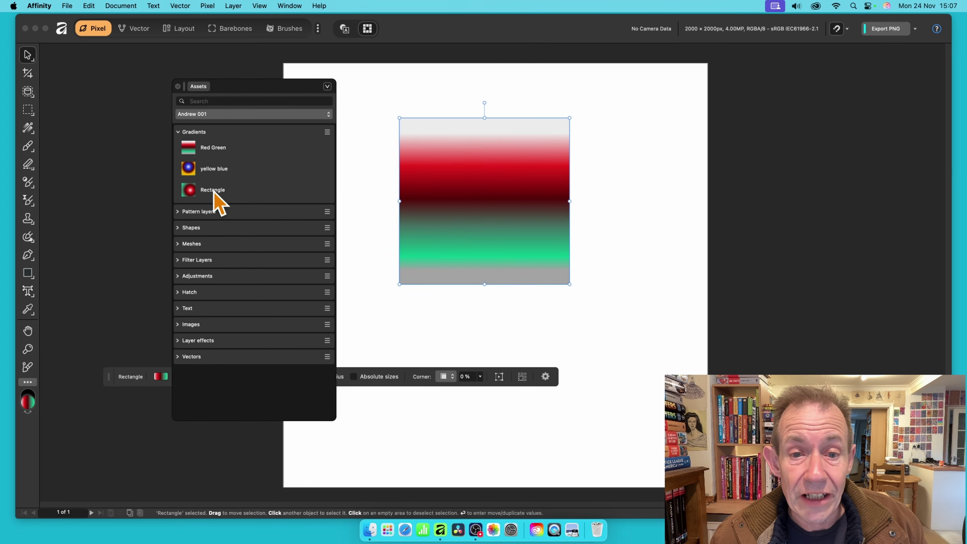
pyautogui.moveTo(215, 194); pyautogui.dragTo(578, 272)
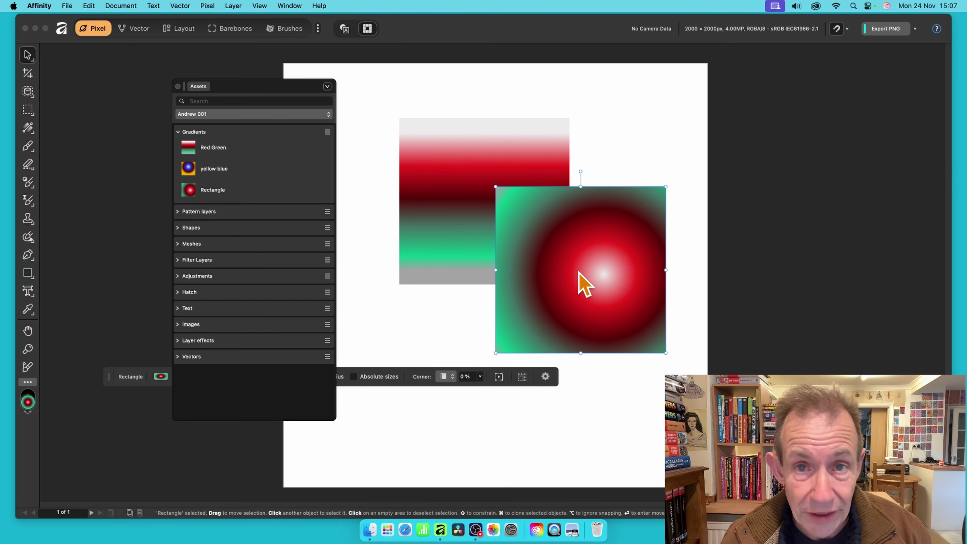